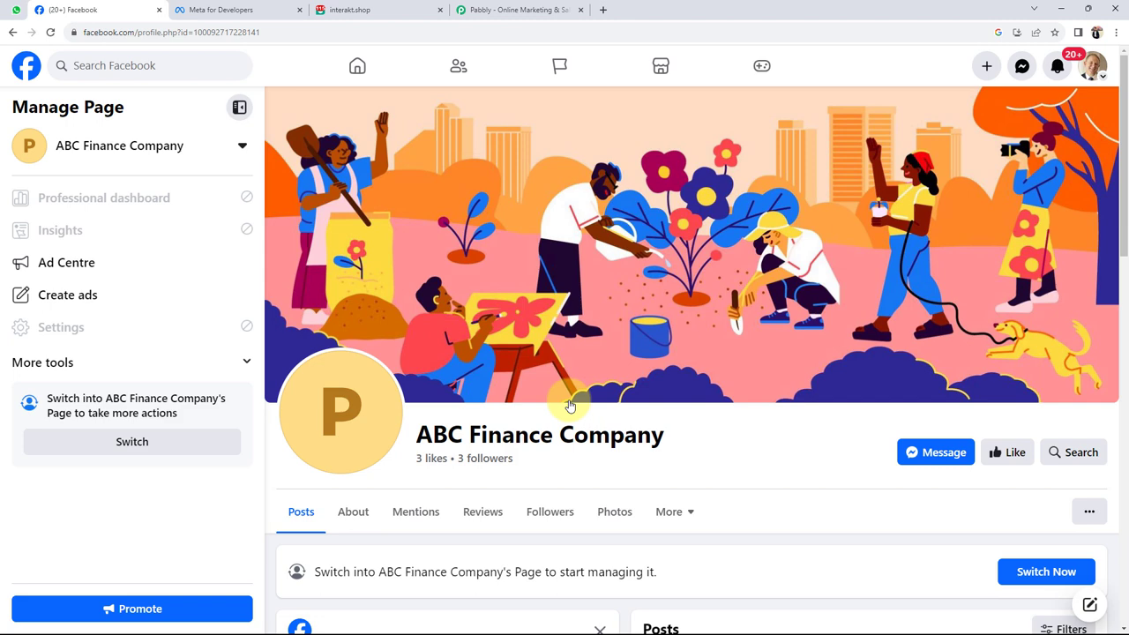
- Look over the ABC Finance Company Facebook page and the Interakt dashboard
left_click(375, 10)
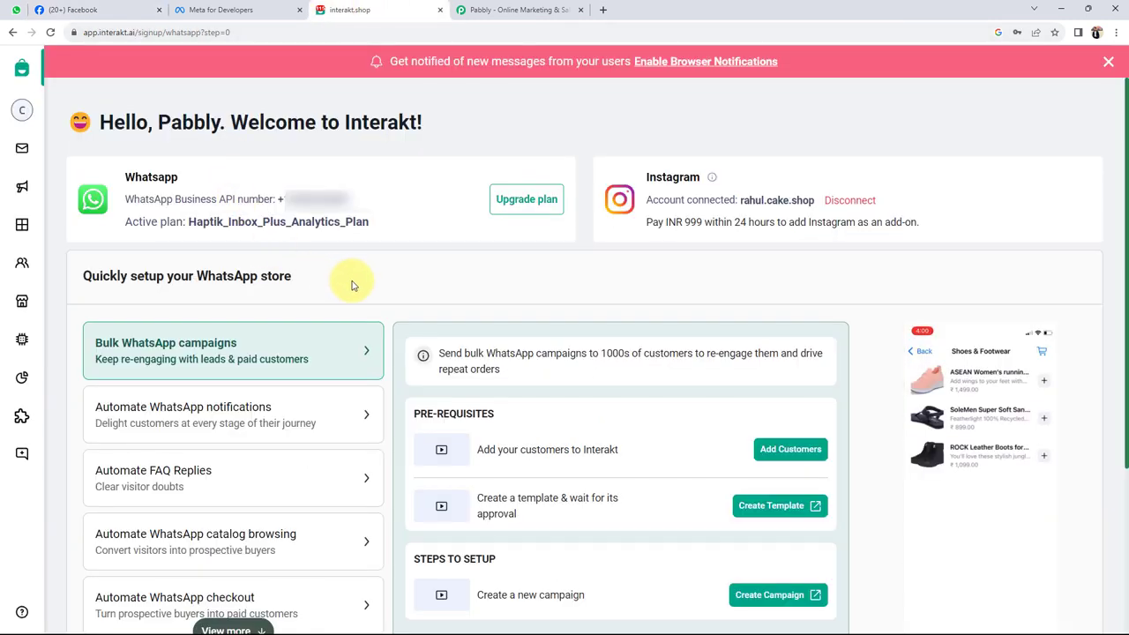
left_click(76, 10)
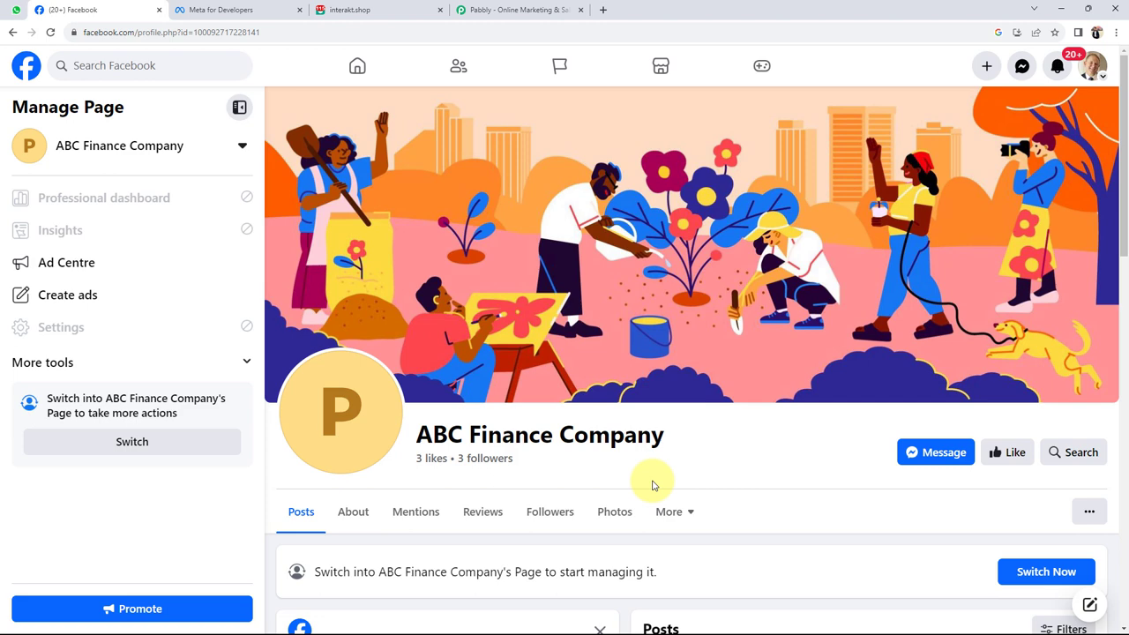
left_click(349, 10)
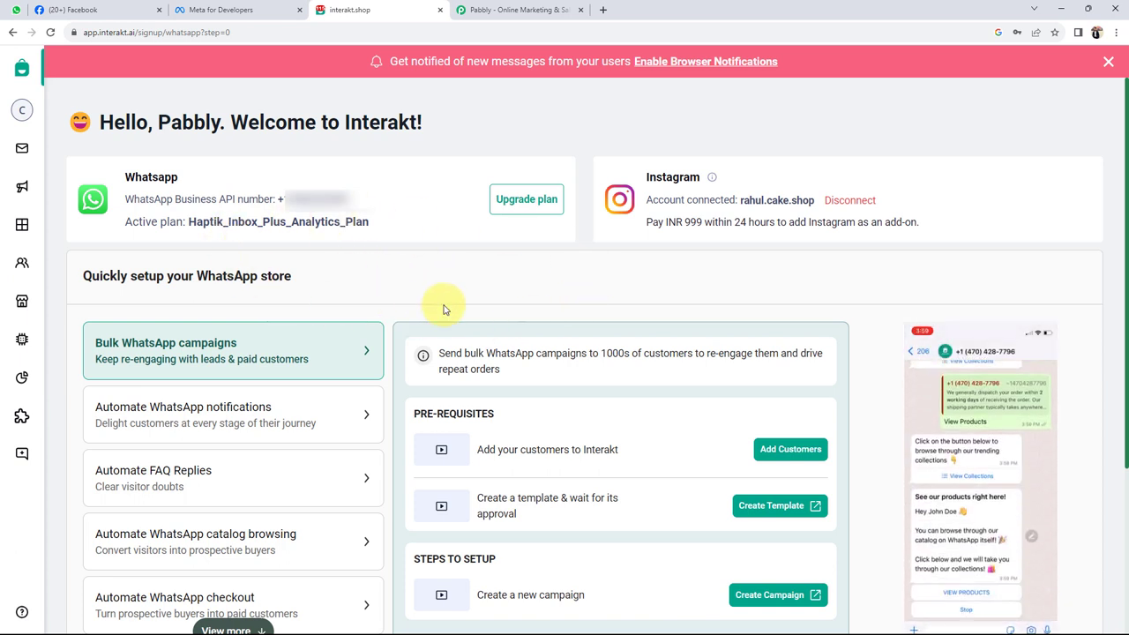
left_click(80, 10)
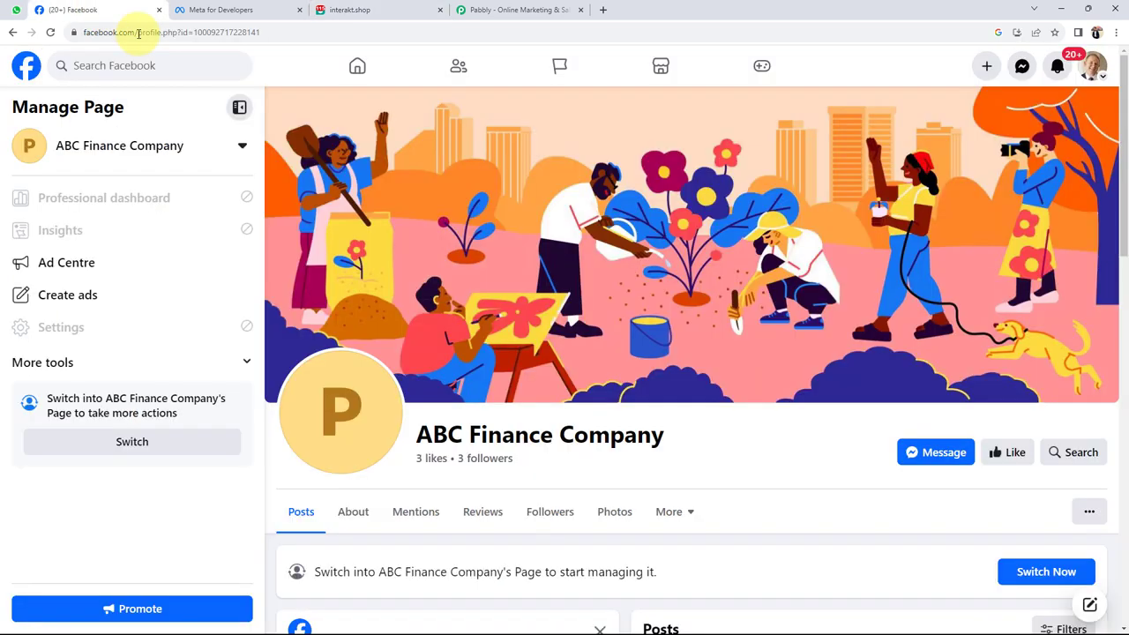
left_click(371, 9)
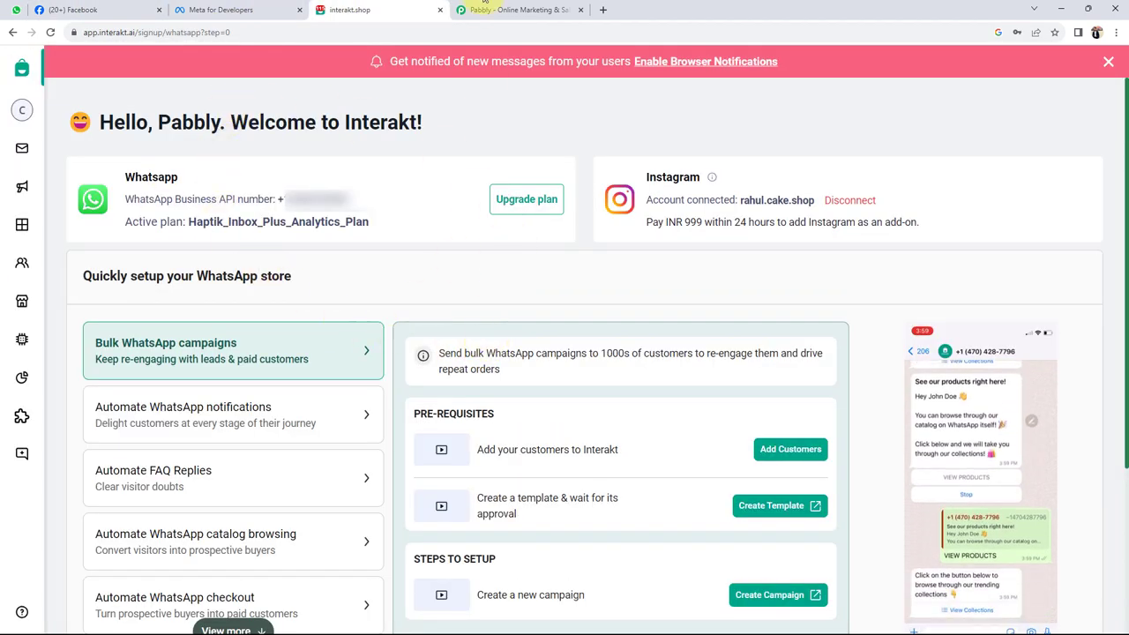
- Switch to the Pabbly website, enter the account's app overview and access Pabbly Connect
key("ctrl+Tab")
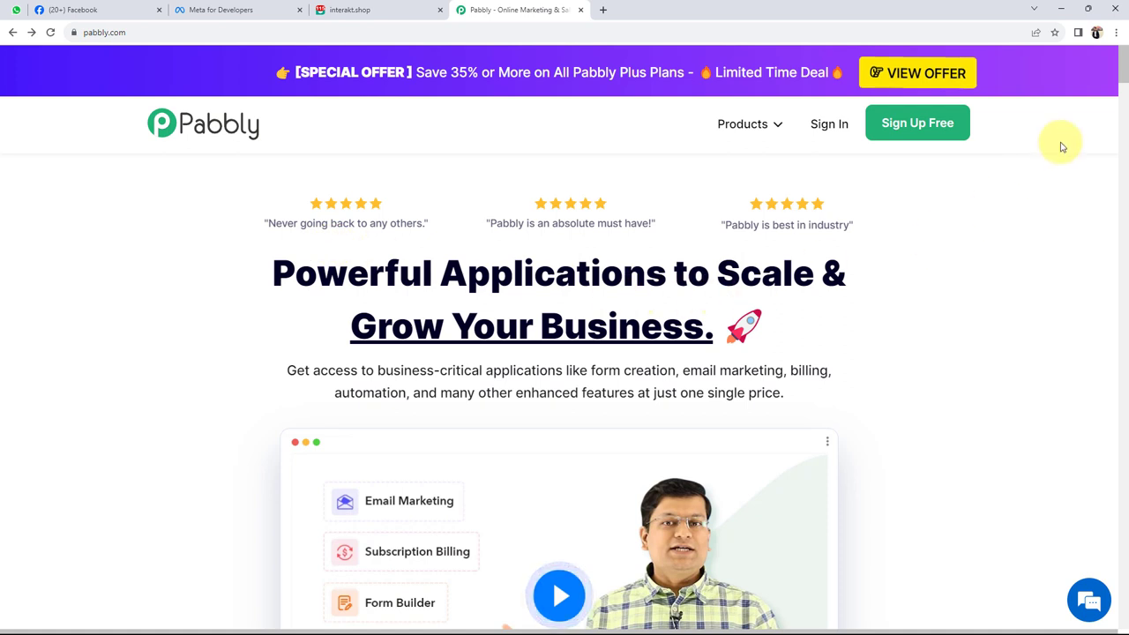
left_click(932, 130)
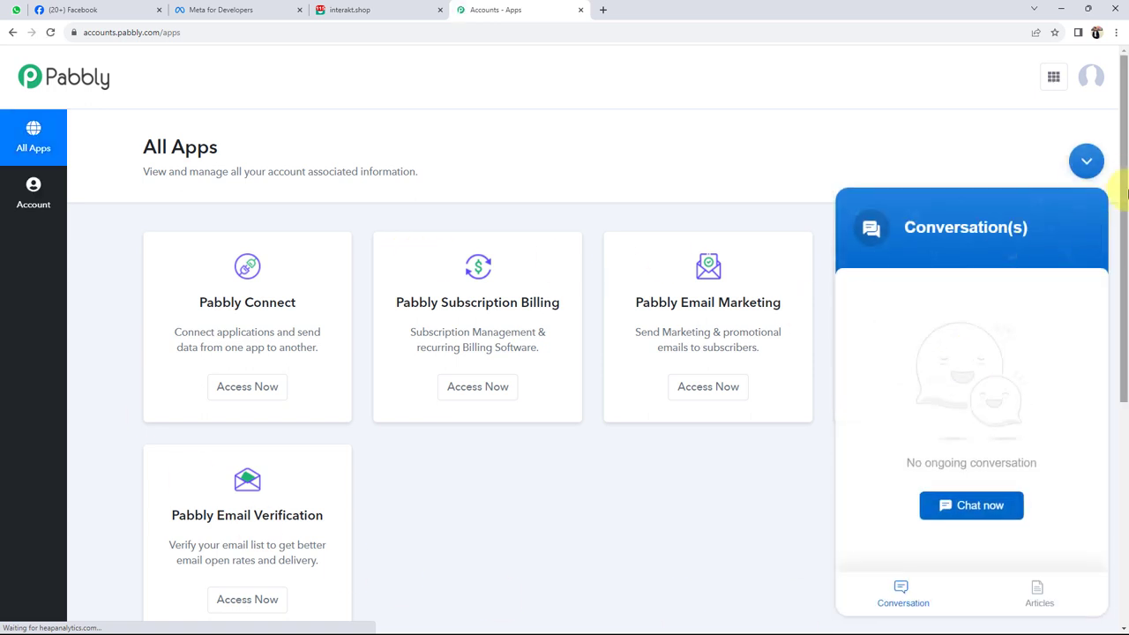
left_click(1085, 160)
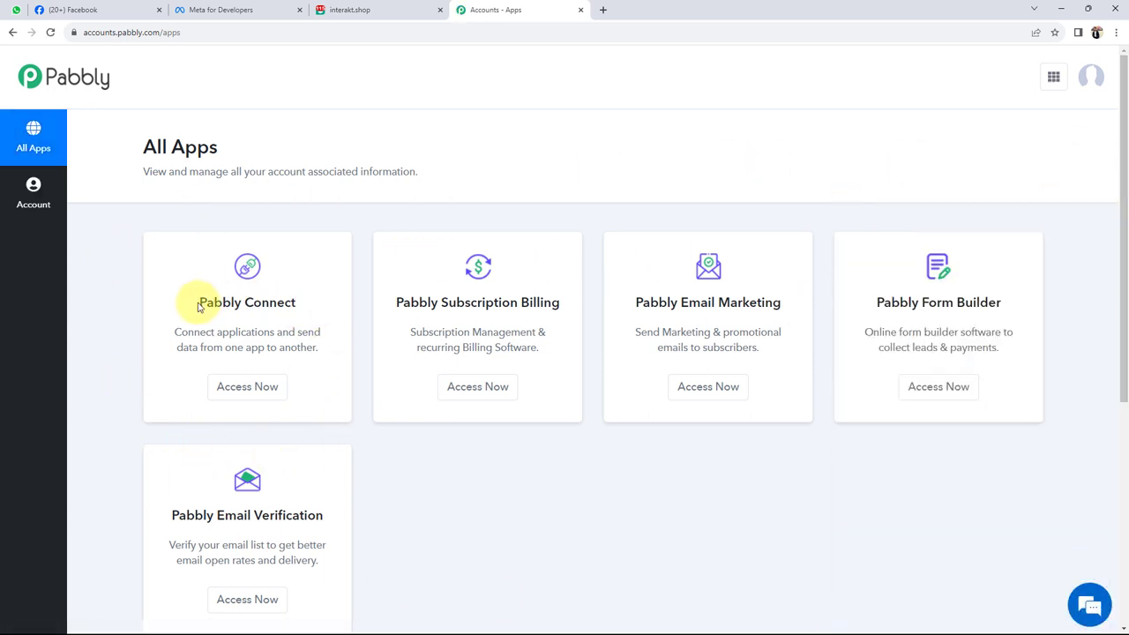
left_click_drag(182, 301, 315, 309)
left_click(239, 385)
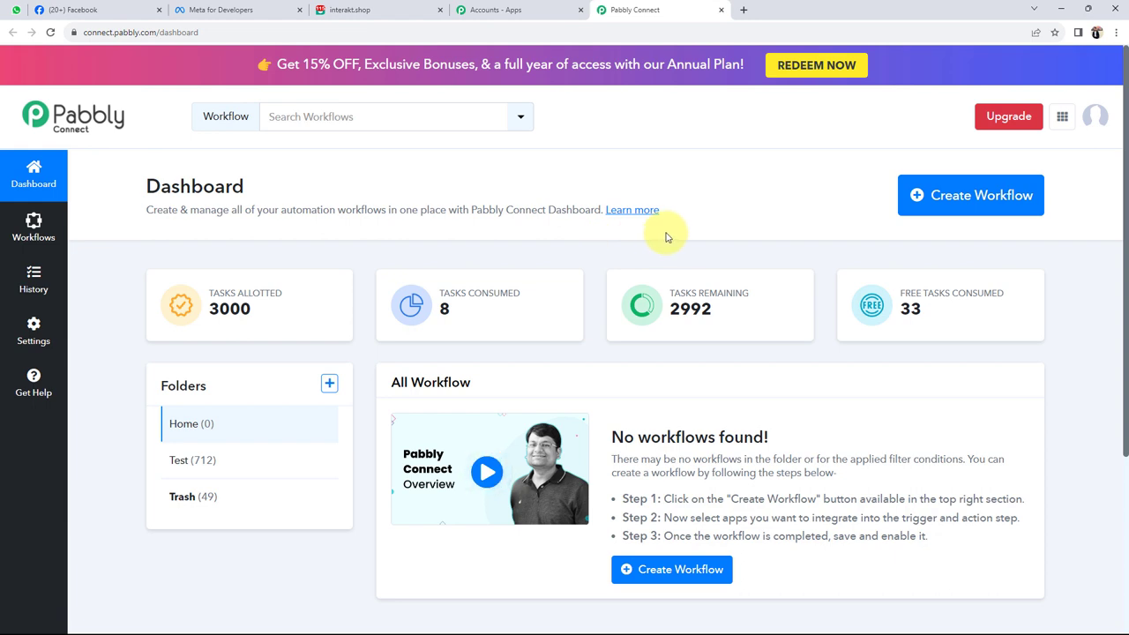
- Create a workflow named "Send WhatsApp Message to Facebook Leads (for Financial & Banking Sector)" in the Home folder and collapse its trigger block
left_click(938, 205)
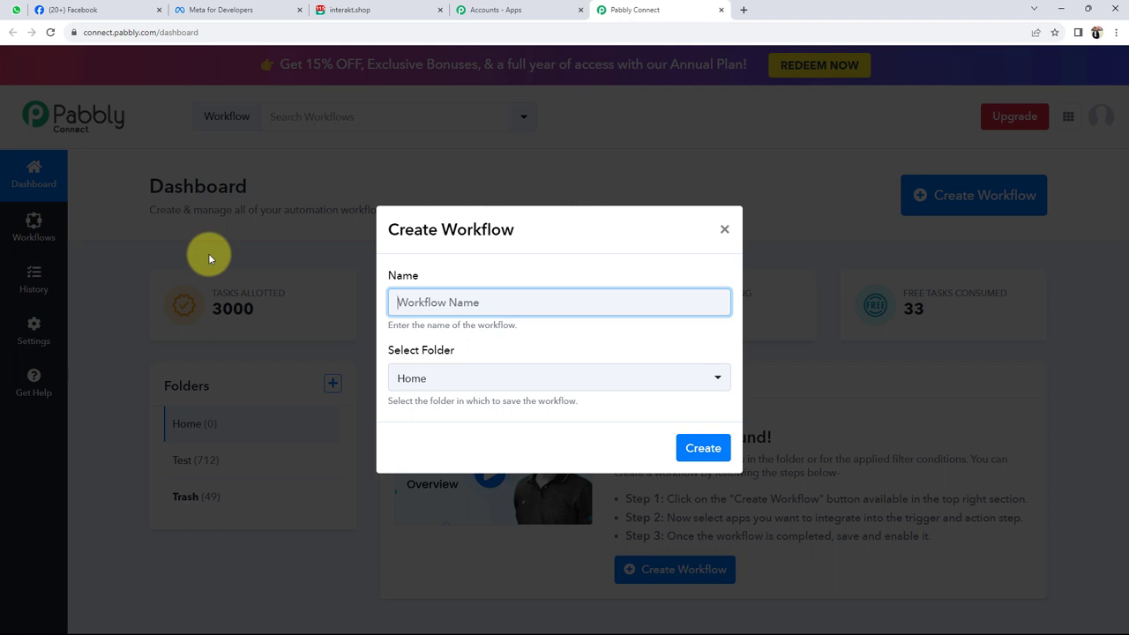
key("ctrl+v")
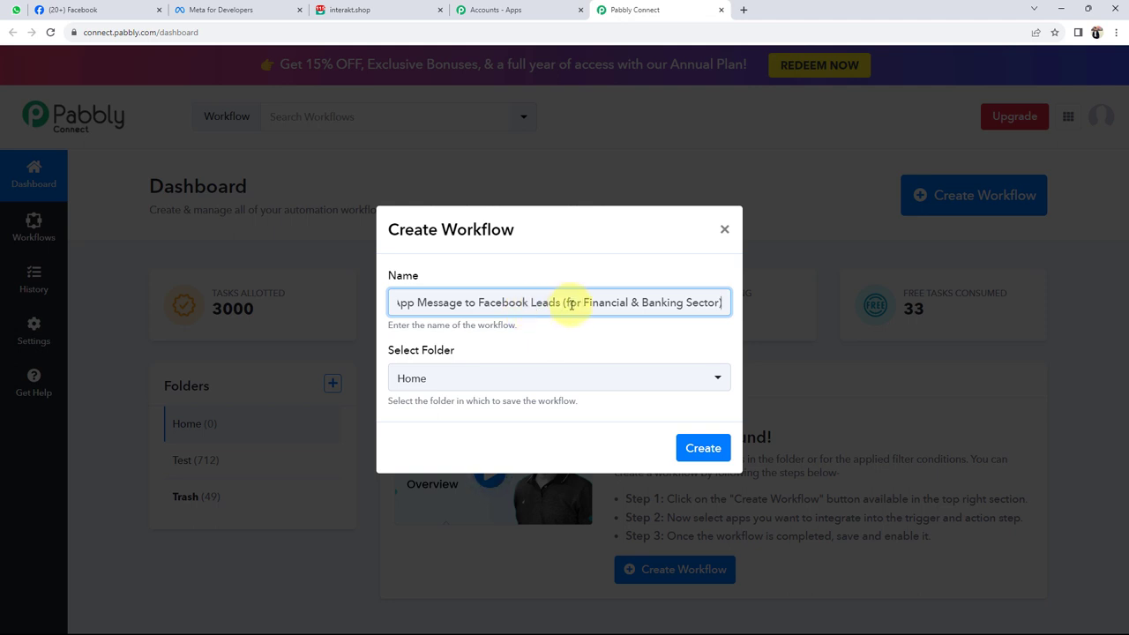
left_click_drag(569, 302, 720, 312)
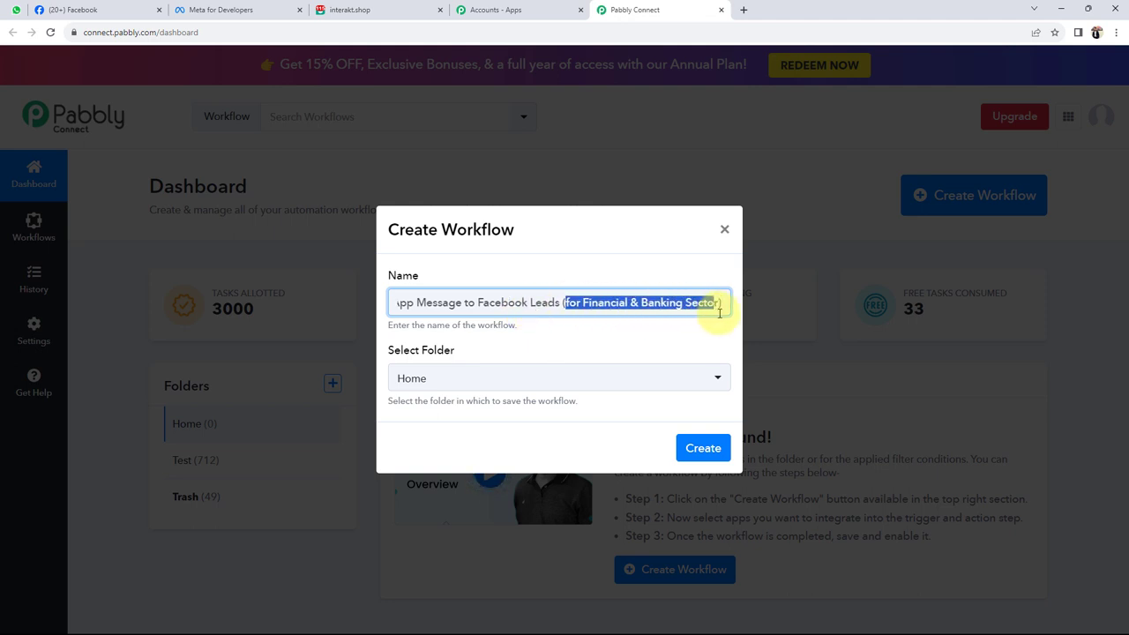
left_click(571, 353)
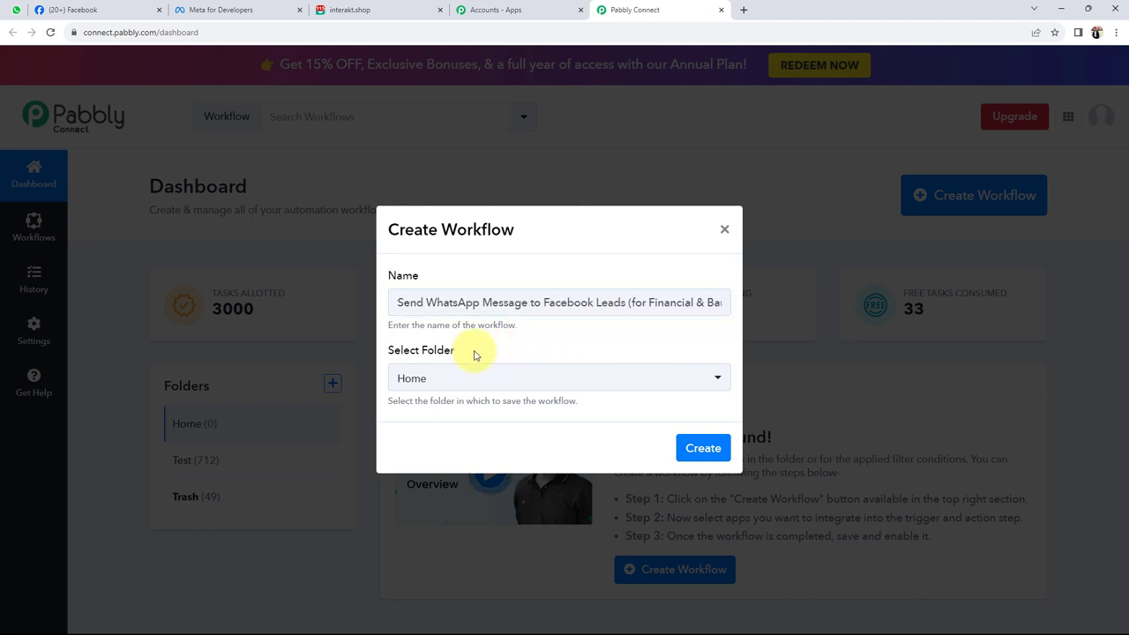
left_click(445, 378)
left_click(428, 451)
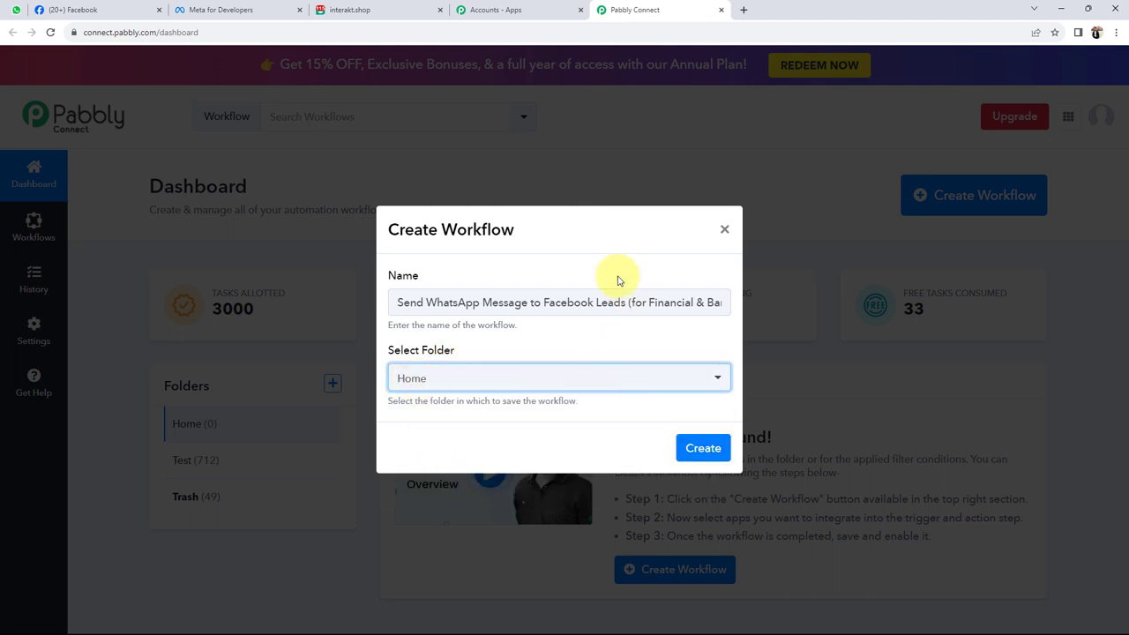
left_click(704, 450)
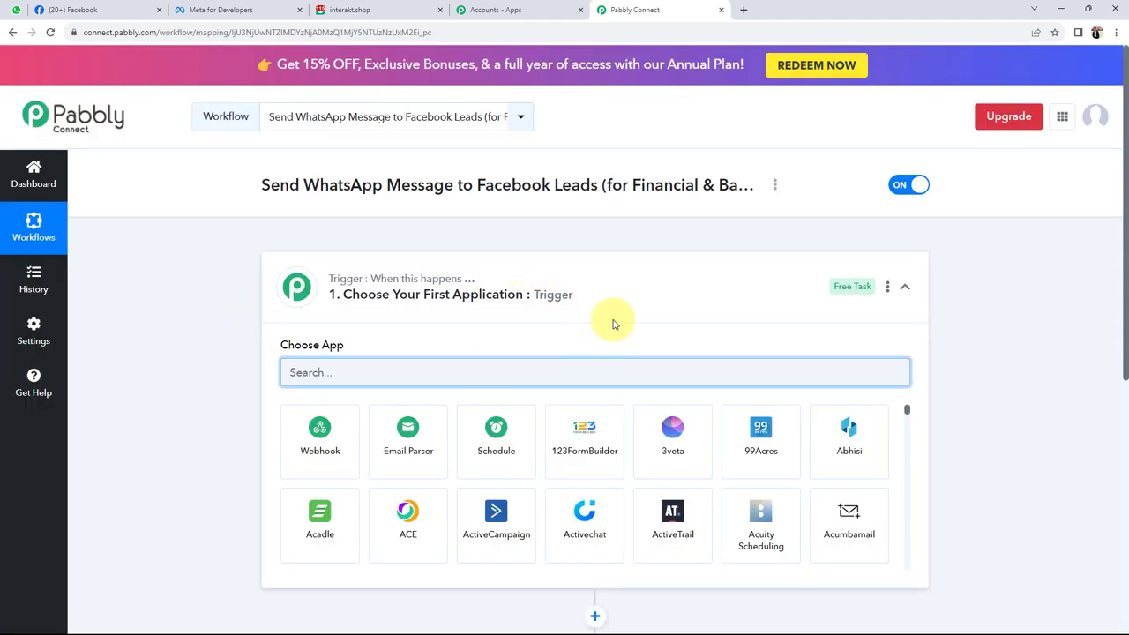
left_click(483, 287)
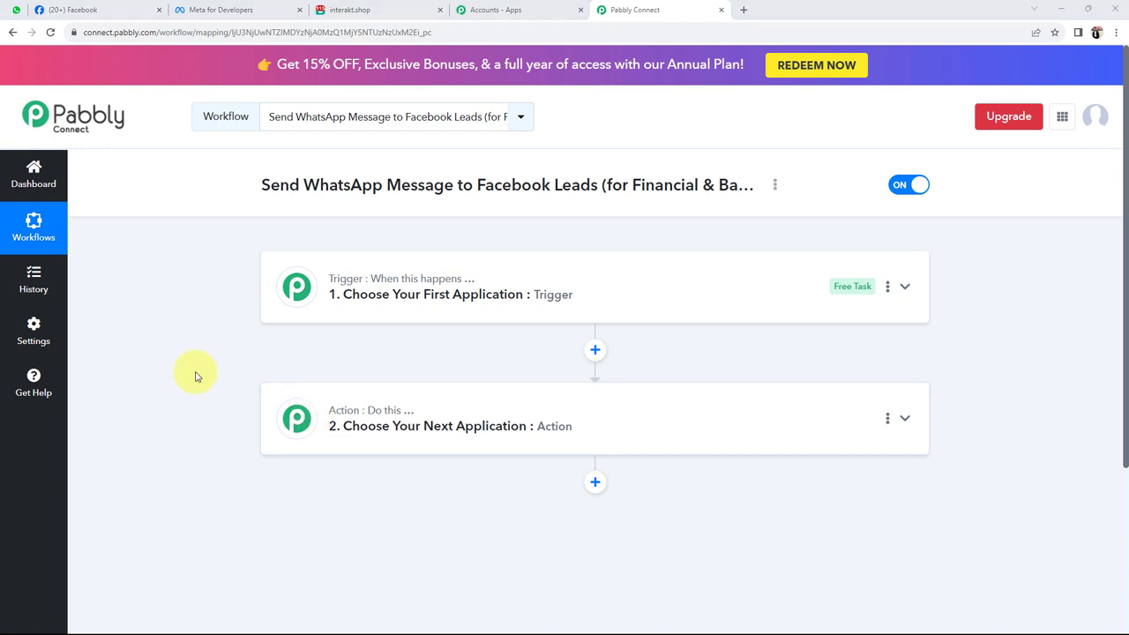
- Switch to Facebook and examine the ABC Finance Company page whose leads feed the workflow
left_click(110, 9)
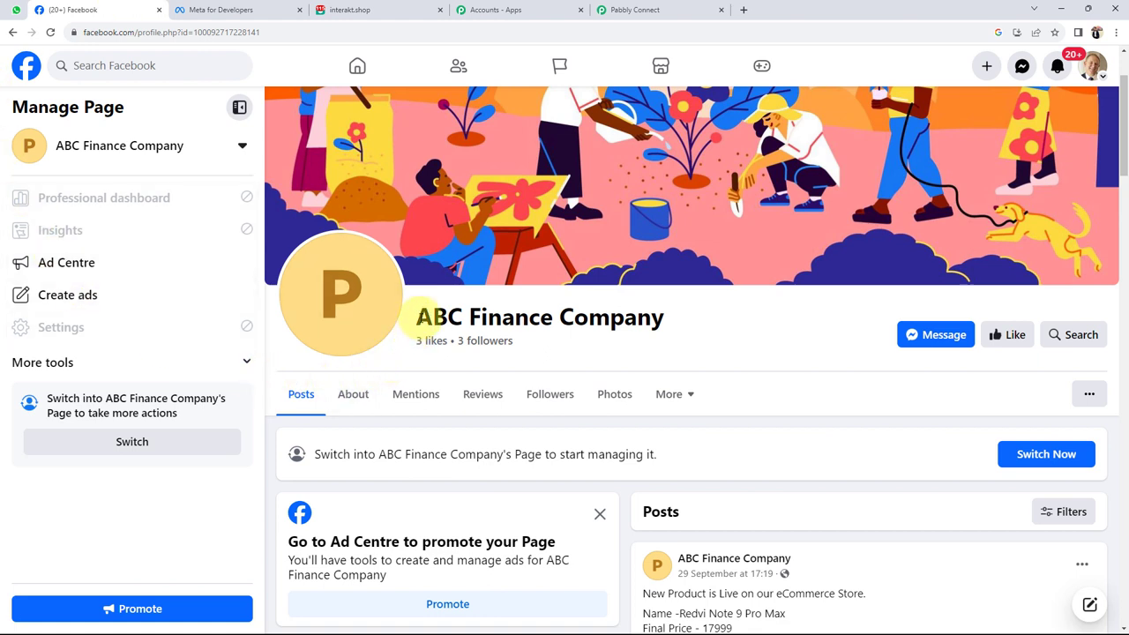
left_click_drag(415, 318, 676, 325)
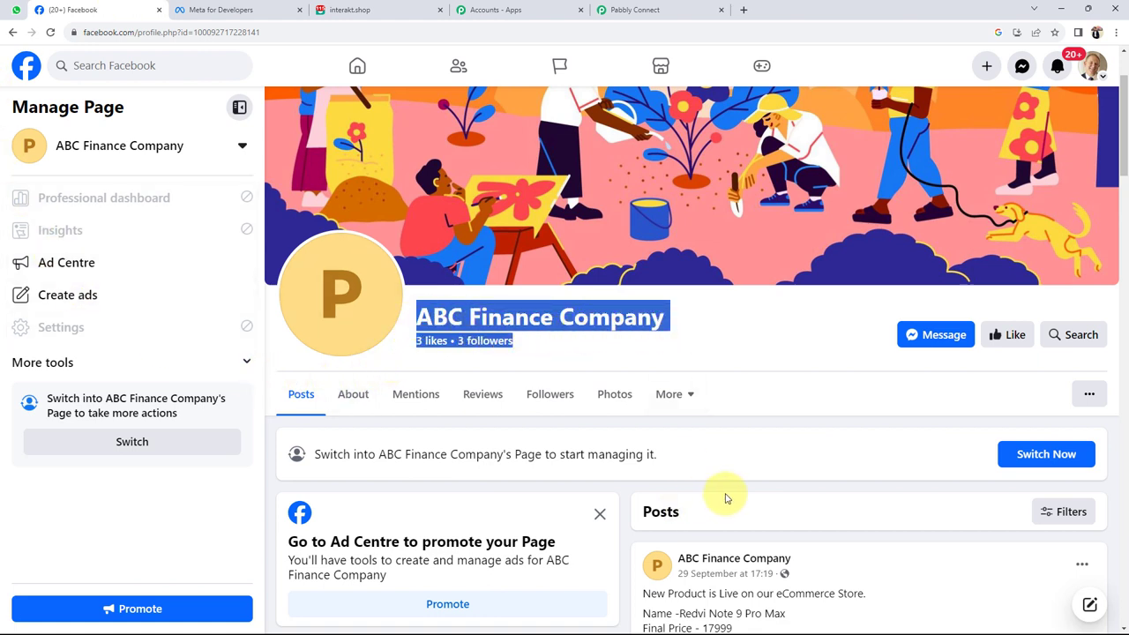
left_click(711, 469)
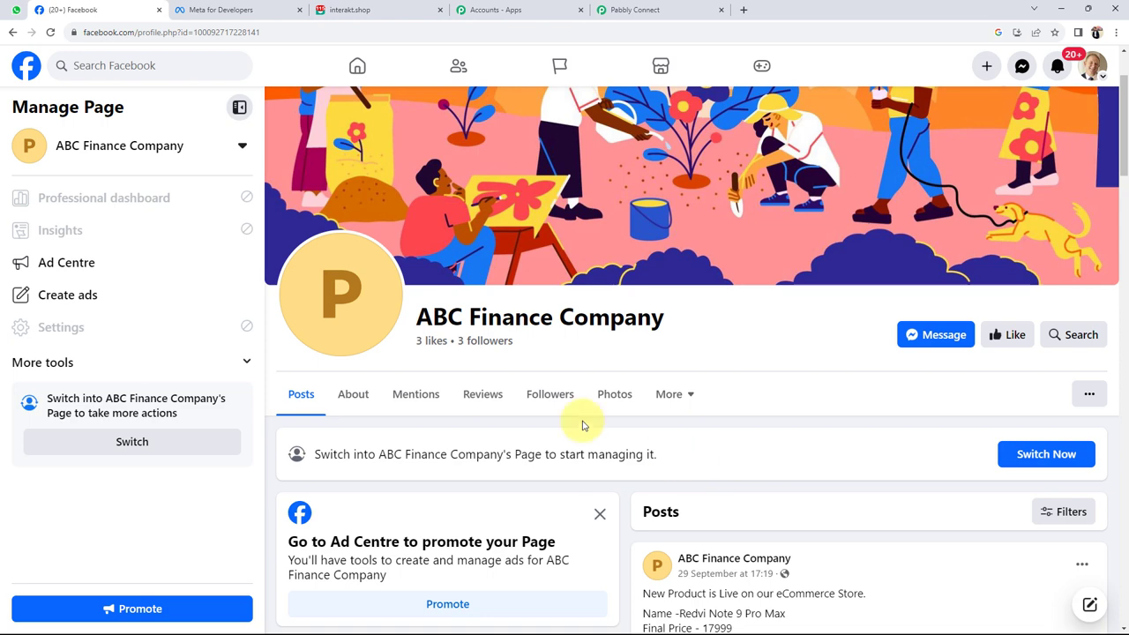
left_click_drag(413, 322, 661, 320)
left_click(744, 362)
- Return to the Pabbly Connect workflow and set Facebook Lead Ads as the trigger app
left_click(636, 9)
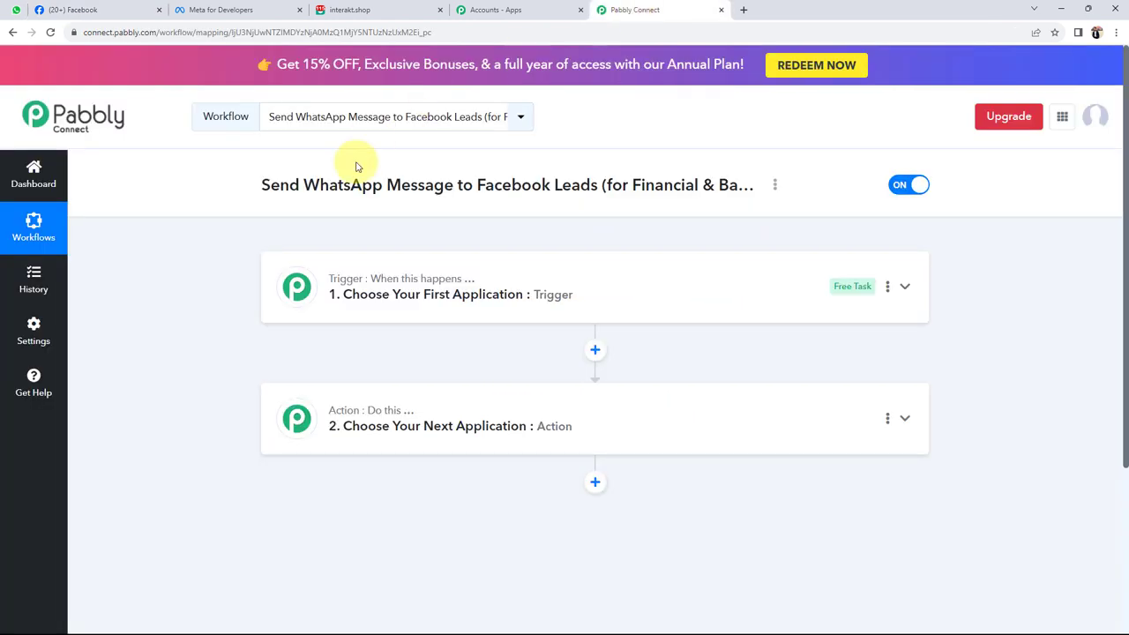
left_click(366, 301)
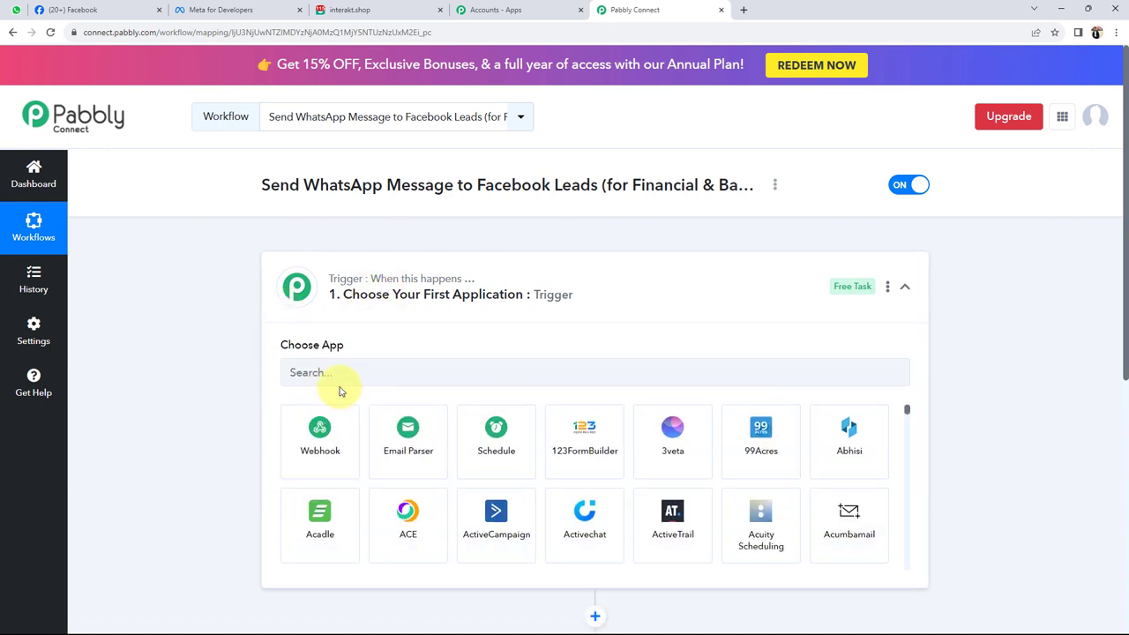
type("face")
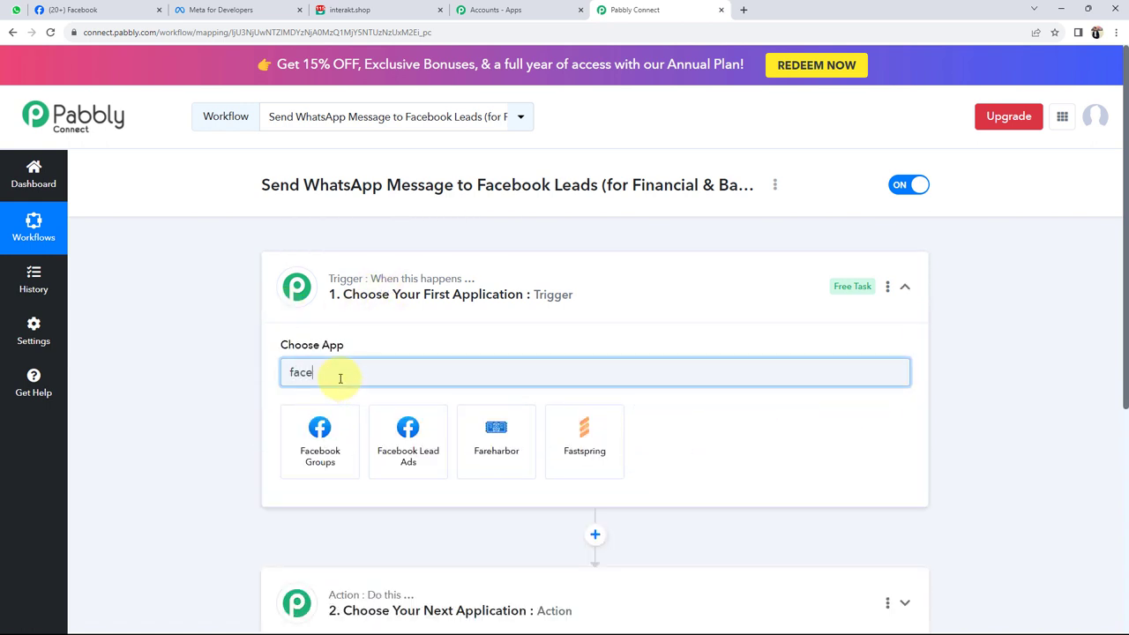
left_click(377, 426)
left_click(146, 10)
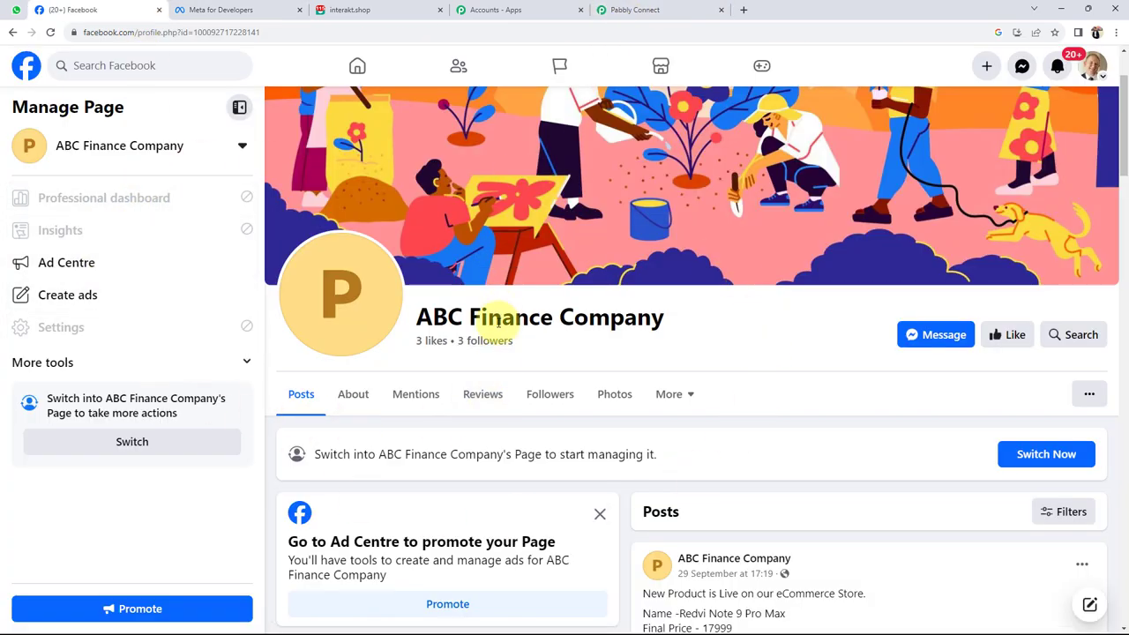
key("ctrl+4")
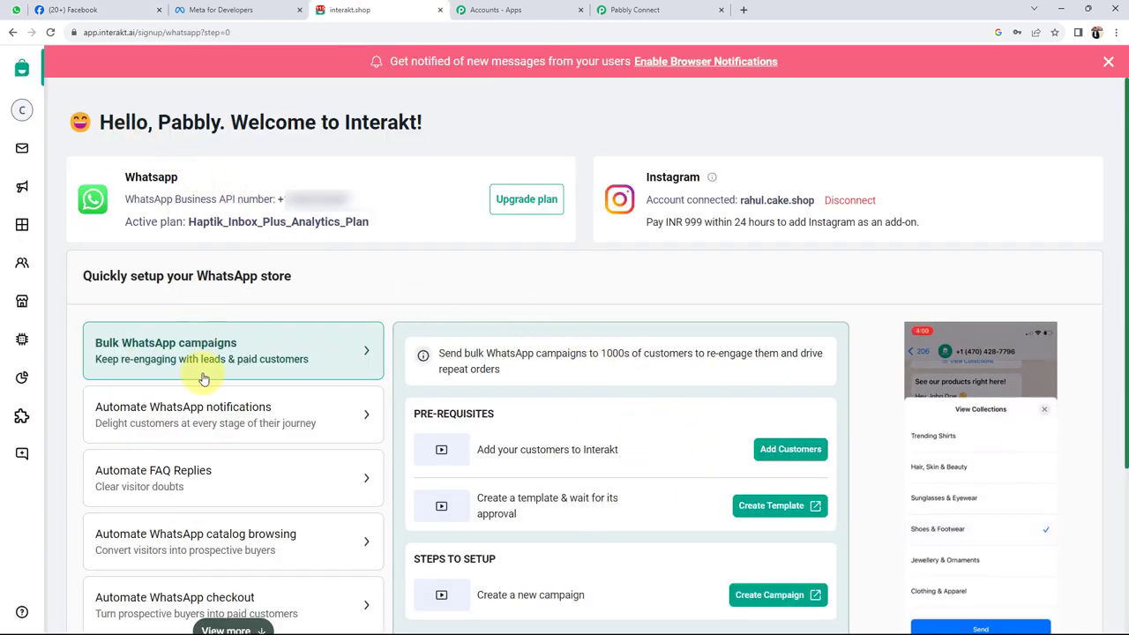
left_click(650, 9)
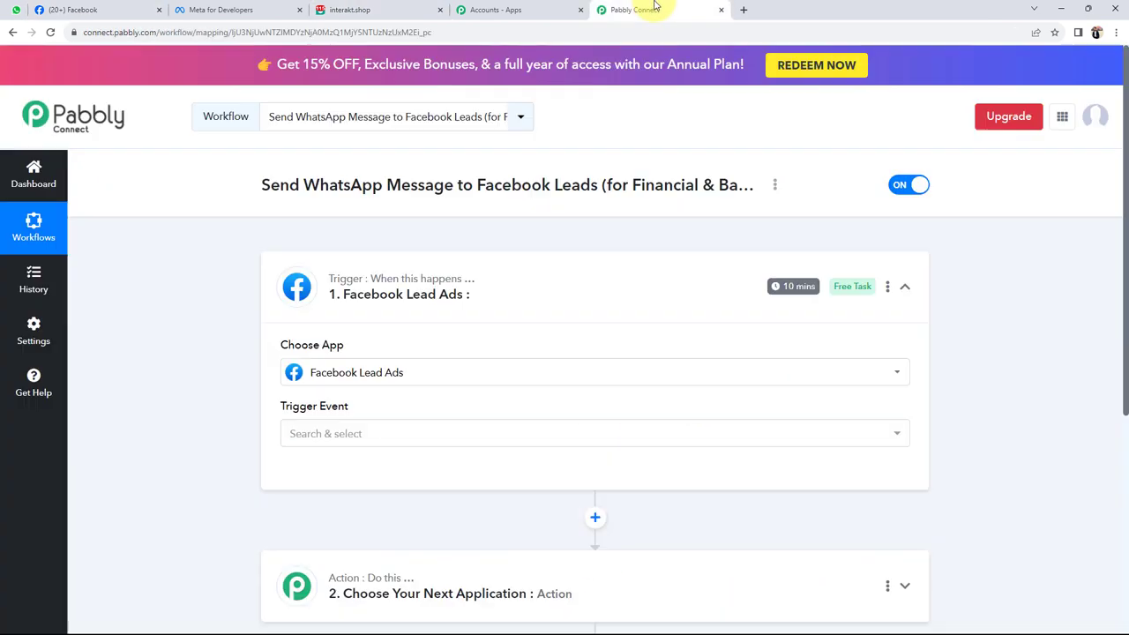
- Set Interakt as the app for the workflow's action step
scroll(185, 444, "down", 2)
left_click(379, 492)
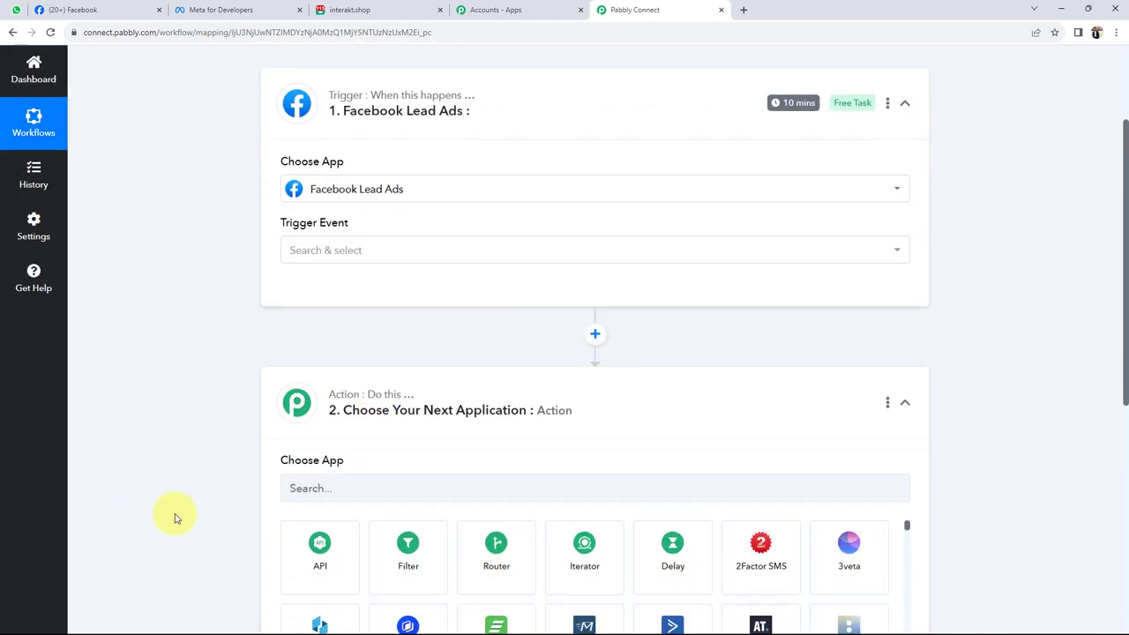
left_click(307, 380)
type("inter")
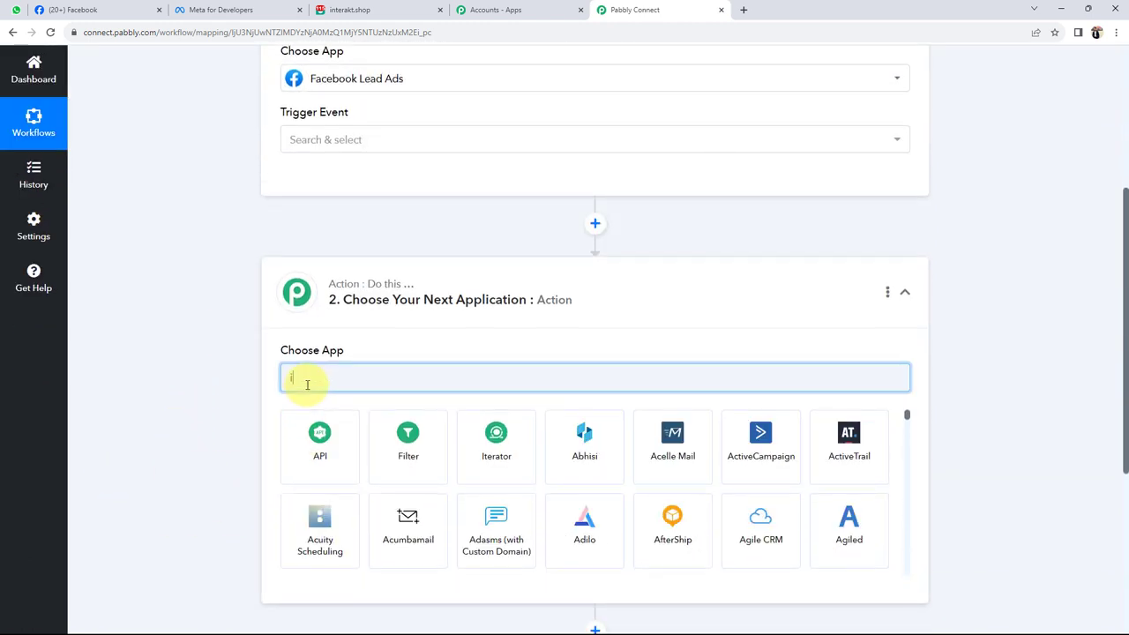
left_click(338, 470)
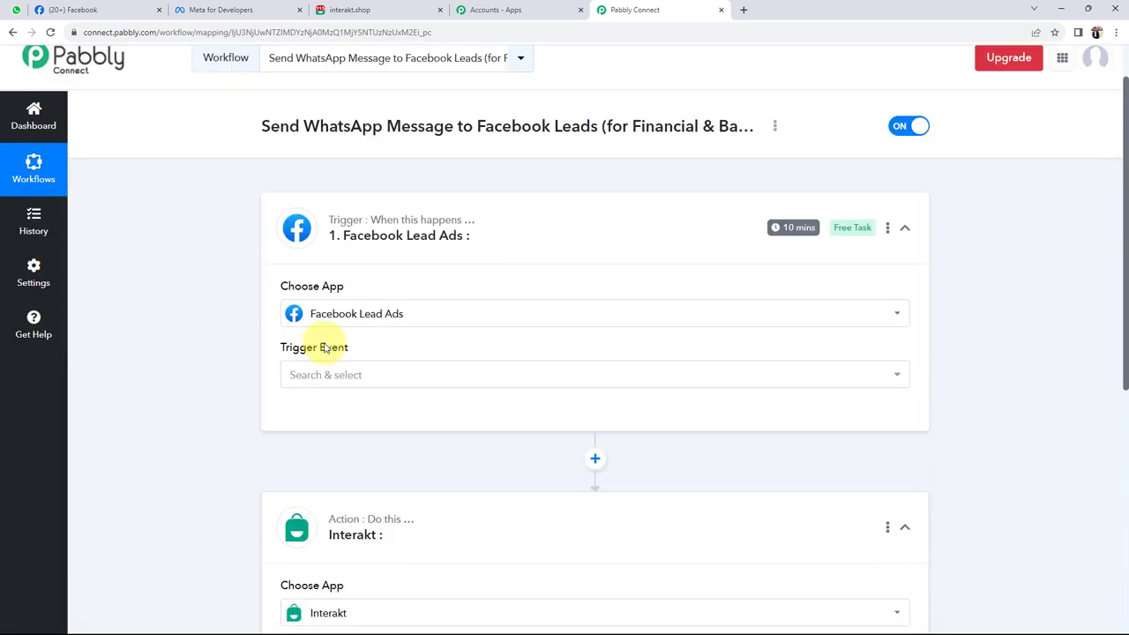
- Set the Facebook Lead Ads trigger event to New Lead (Instant)
scroll(333, 348, "up", 3)
scroll(231, 374, "down", 1)
left_click(315, 261)
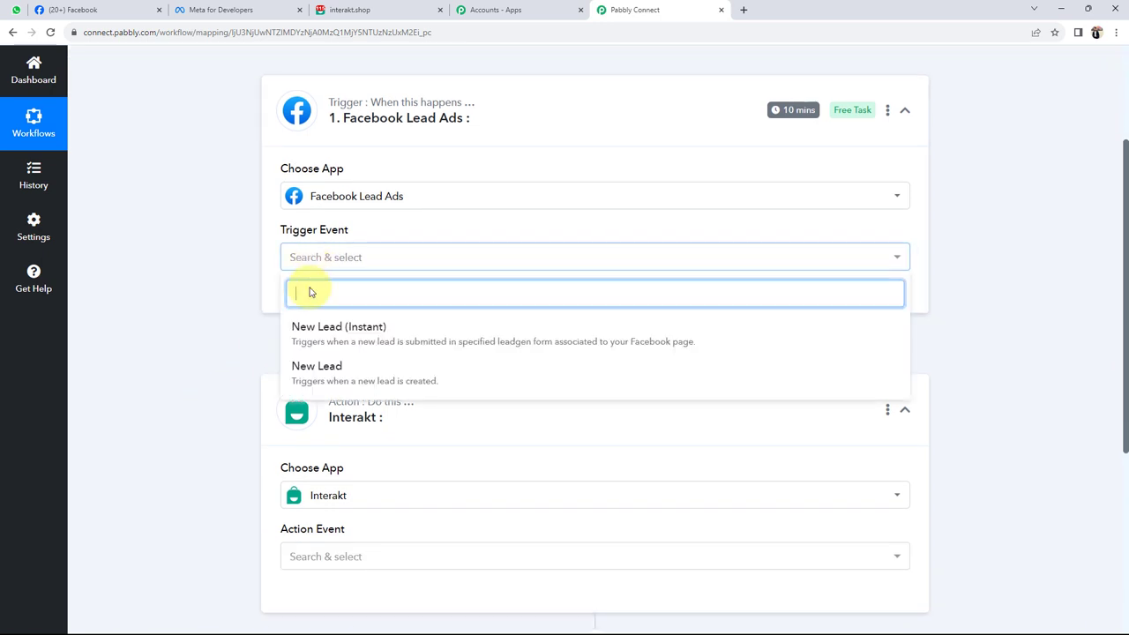
left_click(315, 325)
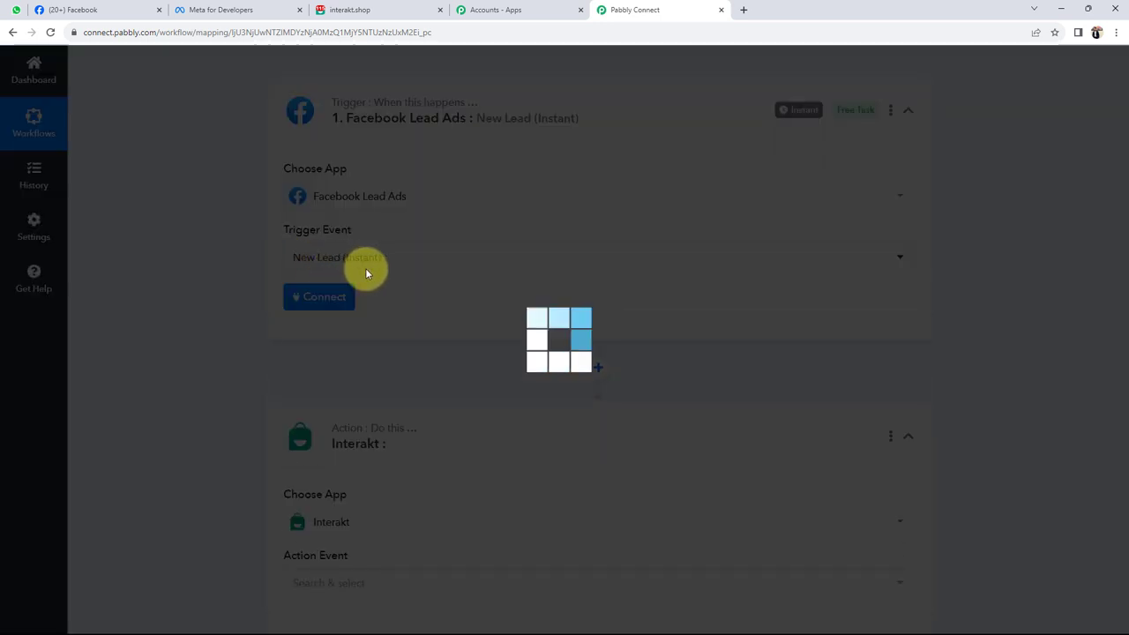
- Set the Interakt action event to Send WhatsApp Template Message
scroll(181, 397, "down", 2)
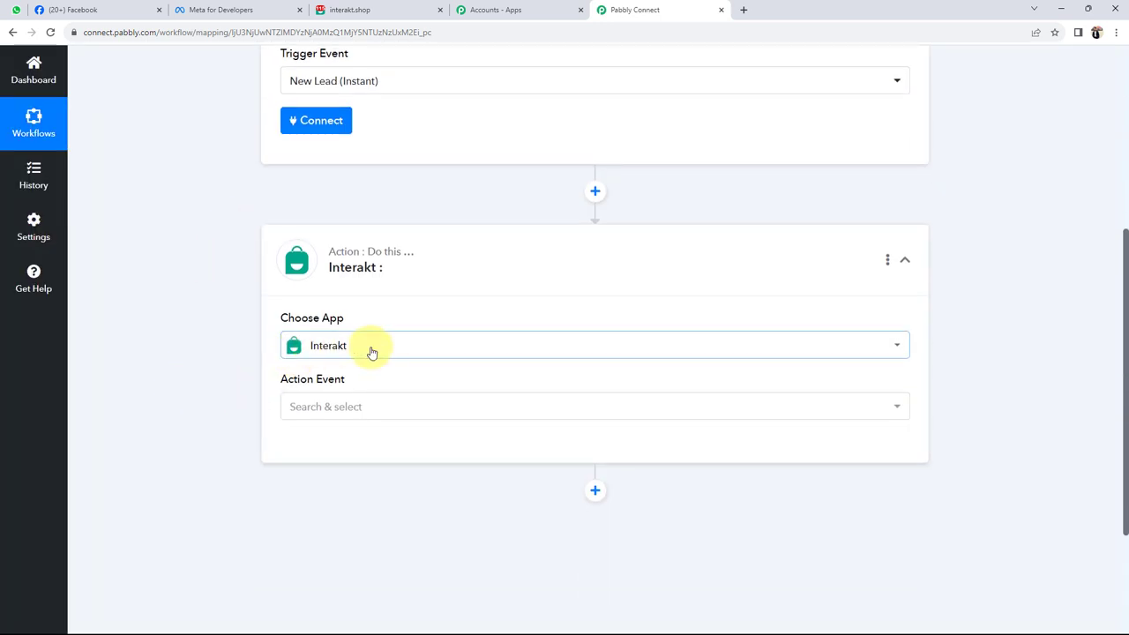
left_click(314, 412)
left_click(315, 485)
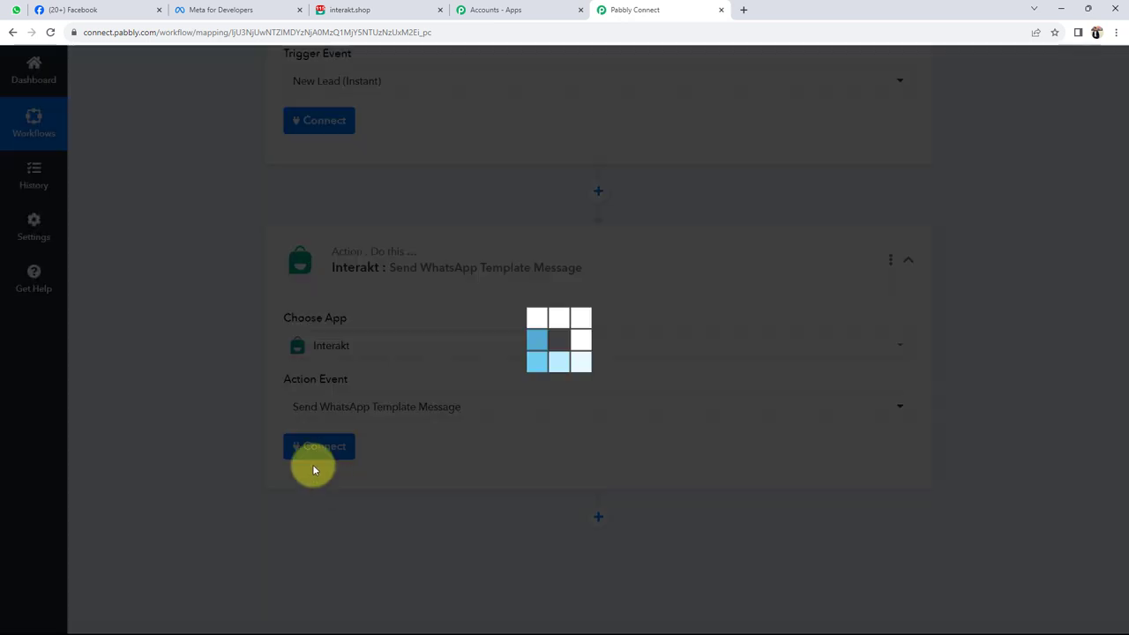
scroll(145, 381, "up", 2)
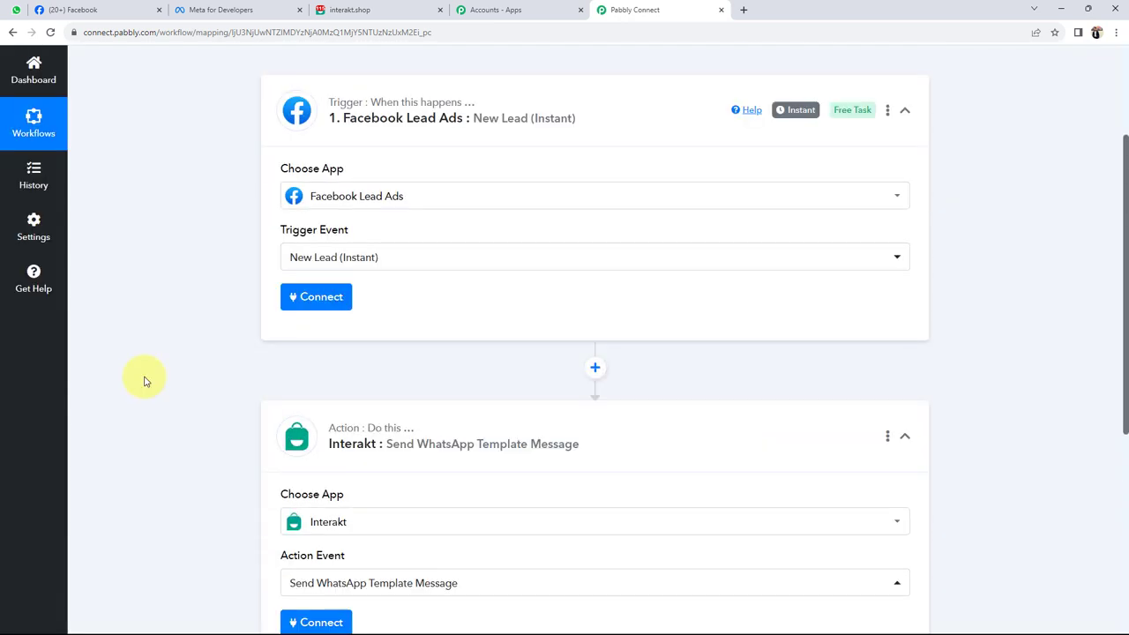
scroll(146, 381, "down", 1)
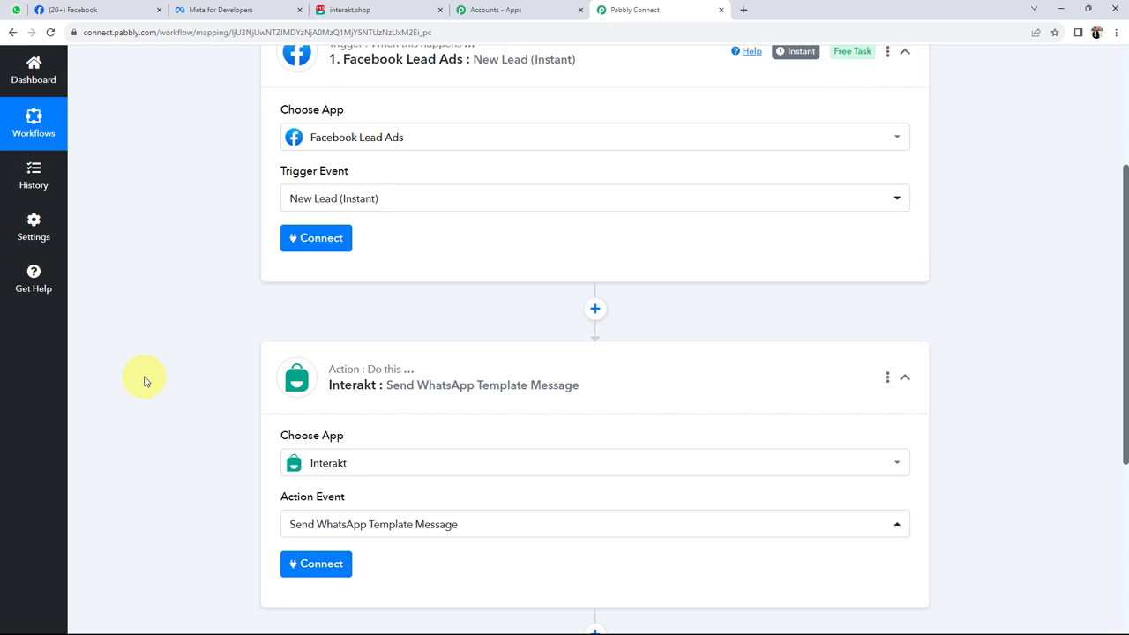
scroll(146, 381, "up", 5)
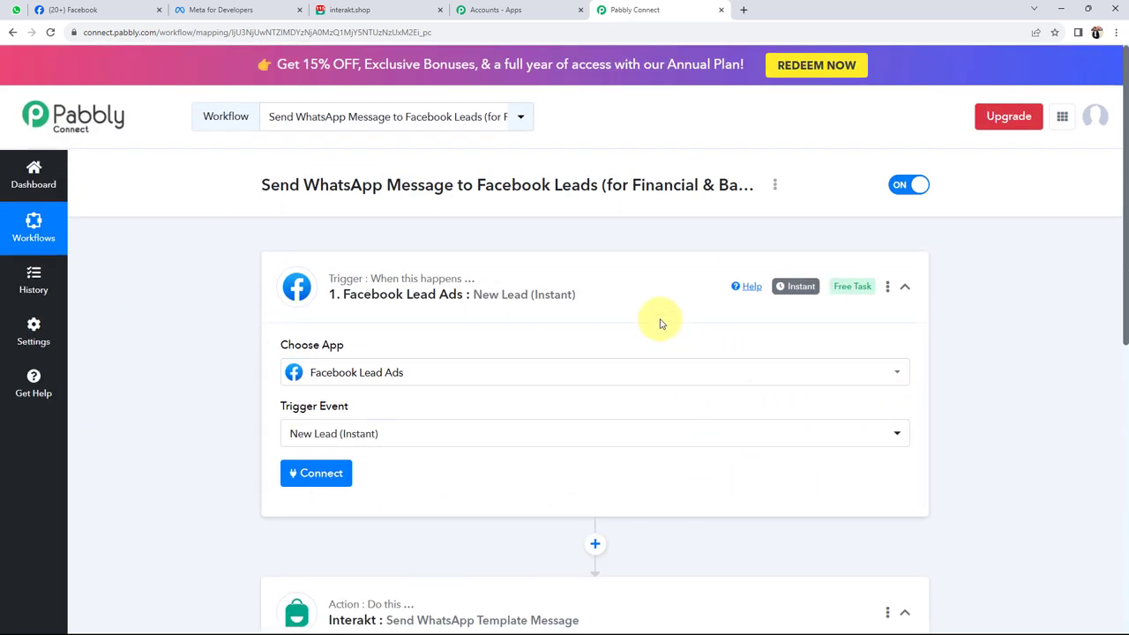
- Add a new Facebook Lead Ads connection to the trigger and authenticate the account with Pabbly Connect
left_click(83, 9)
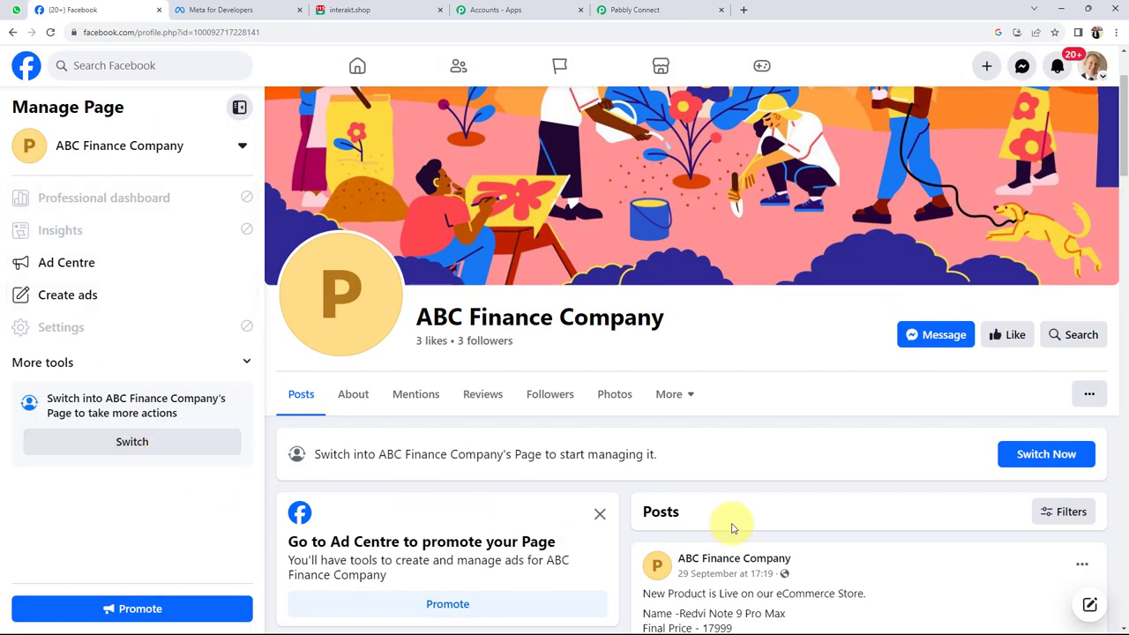
left_click(600, 10)
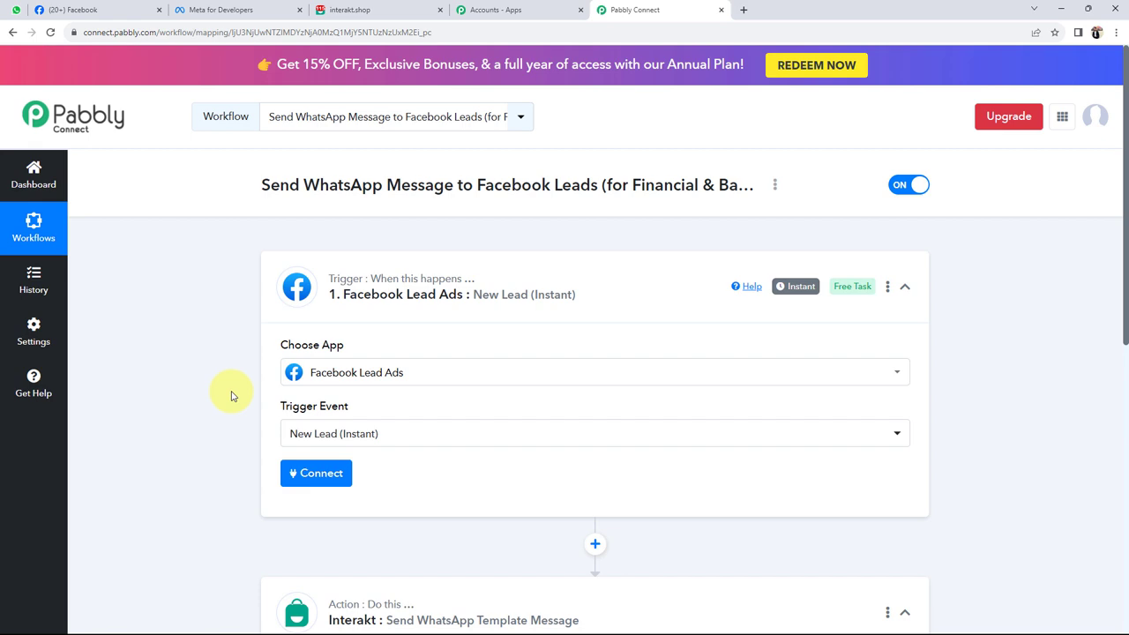
left_click(287, 476)
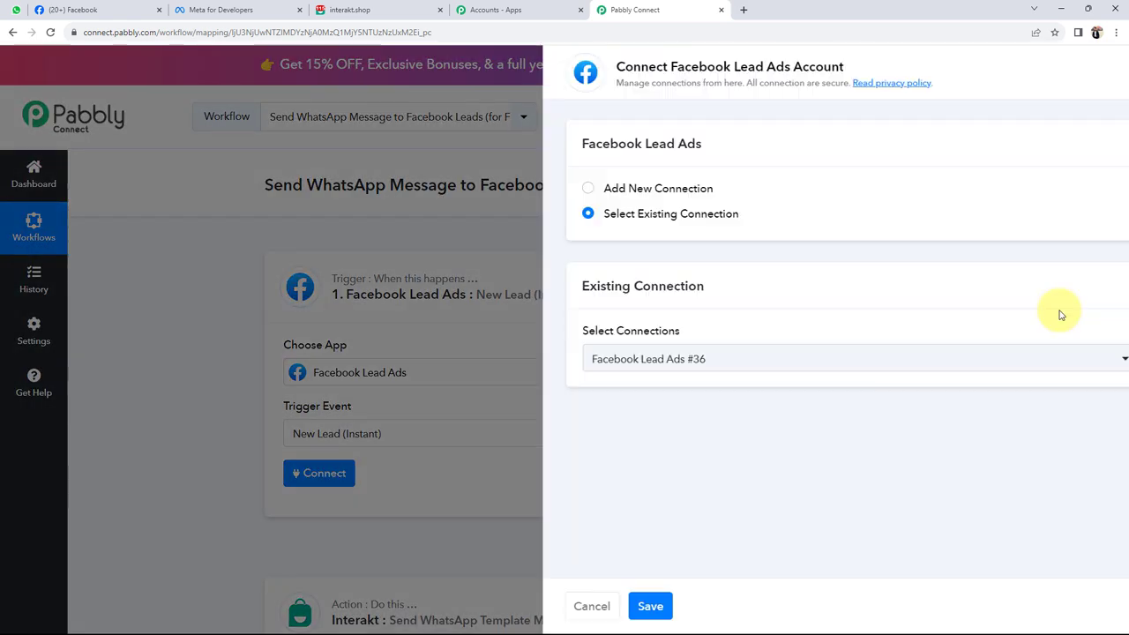
left_click(522, 188)
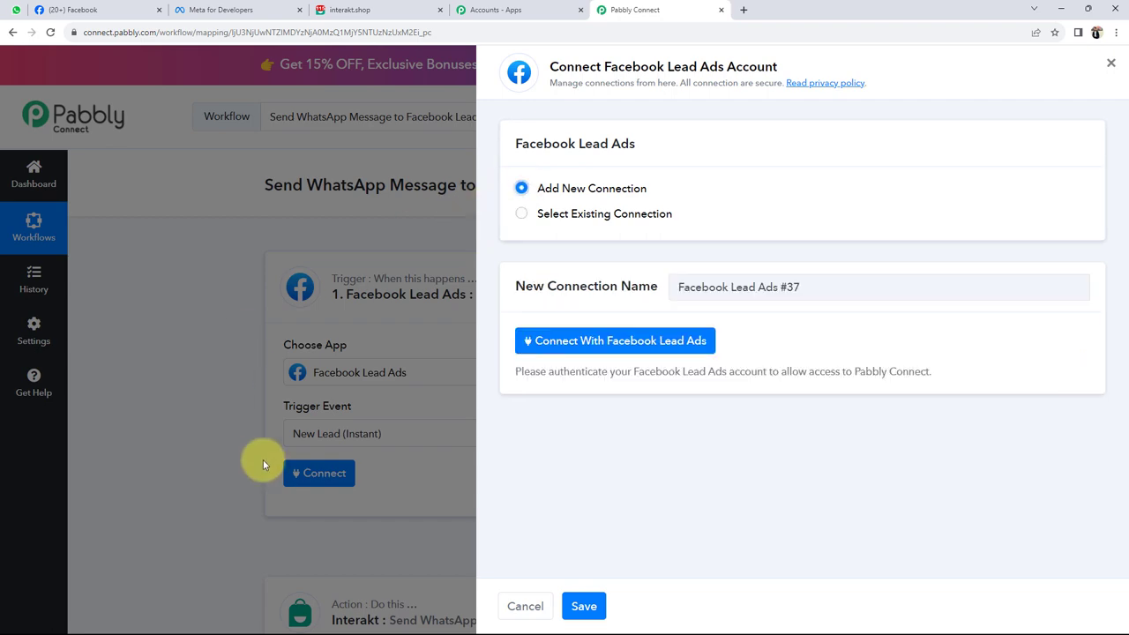
left_click(615, 339)
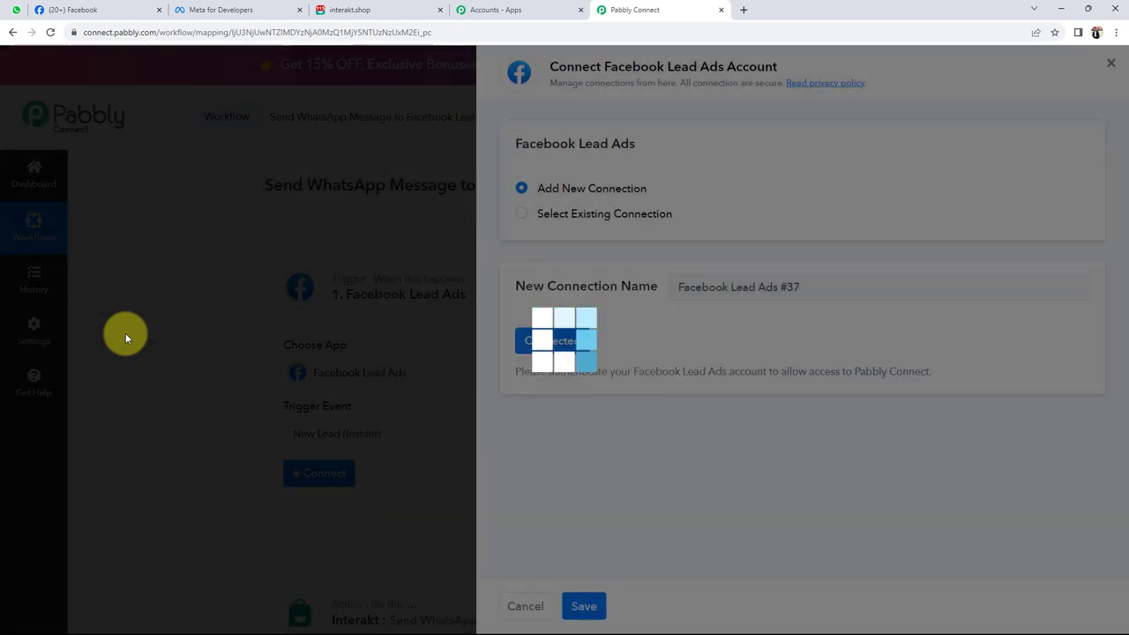
- Check the page name on Facebook and set the trigger's Facebook page to ABC Finance Company in Pabbly Connect
left_click(117, 8)
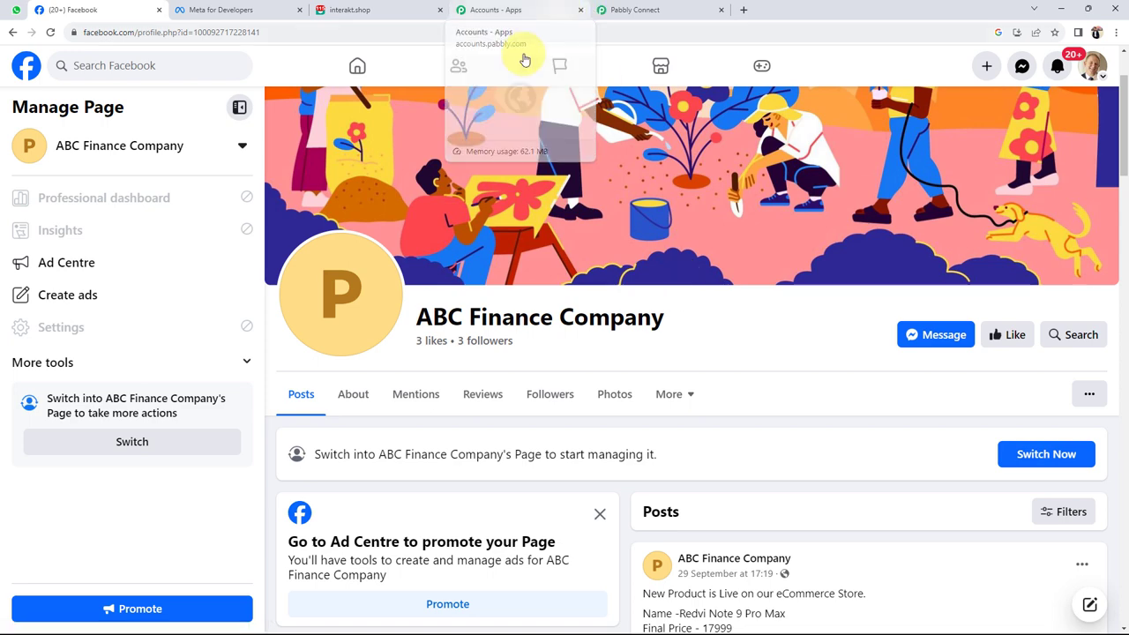
left_click(695, 6)
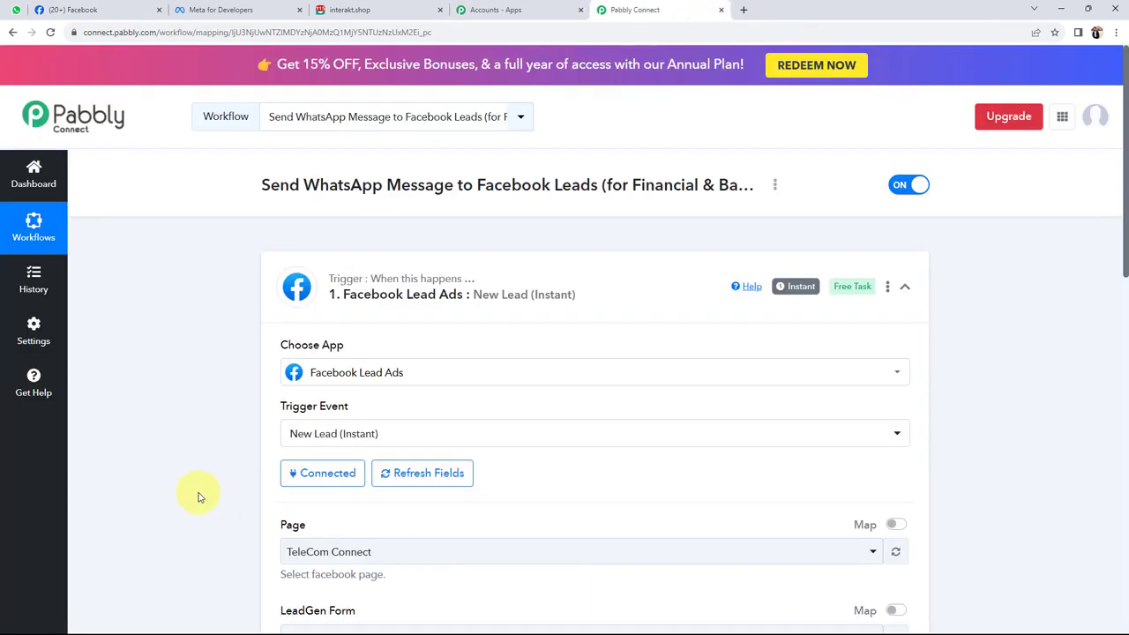
scroll(197, 494, "down", 2)
left_click_drag(276, 350, 300, 352)
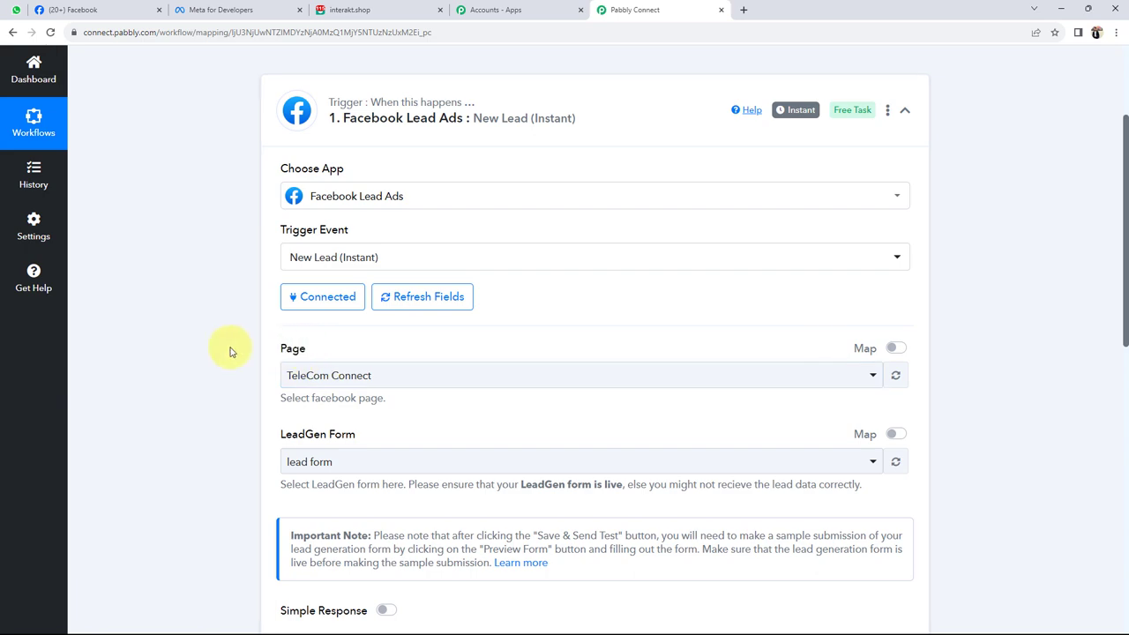
left_click(77, 9)
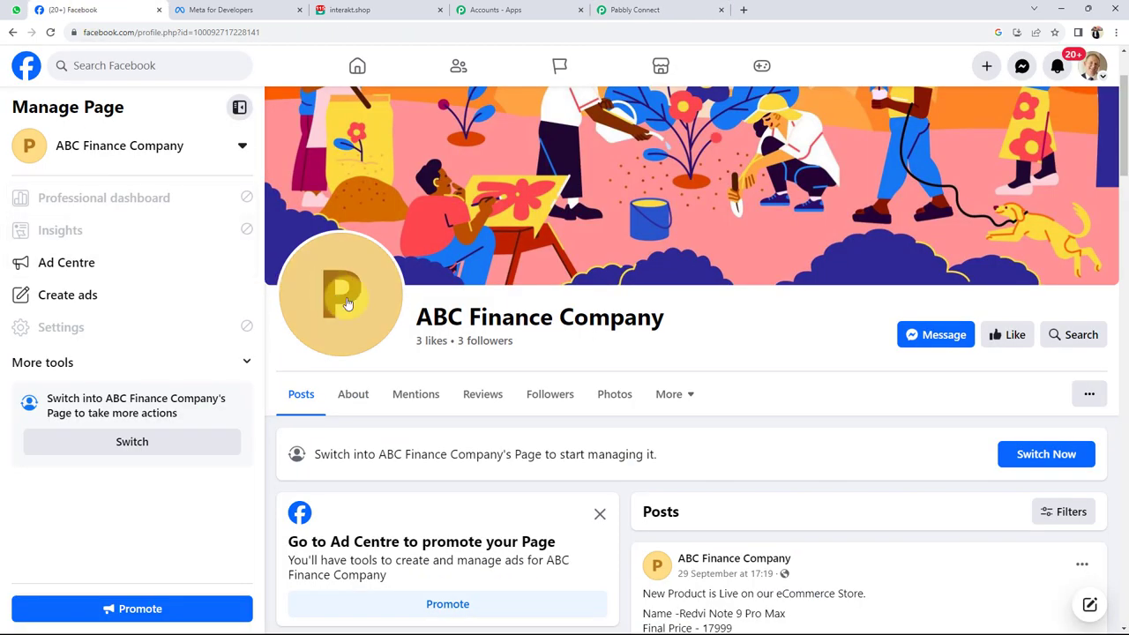
left_click_drag(419, 316, 756, 320)
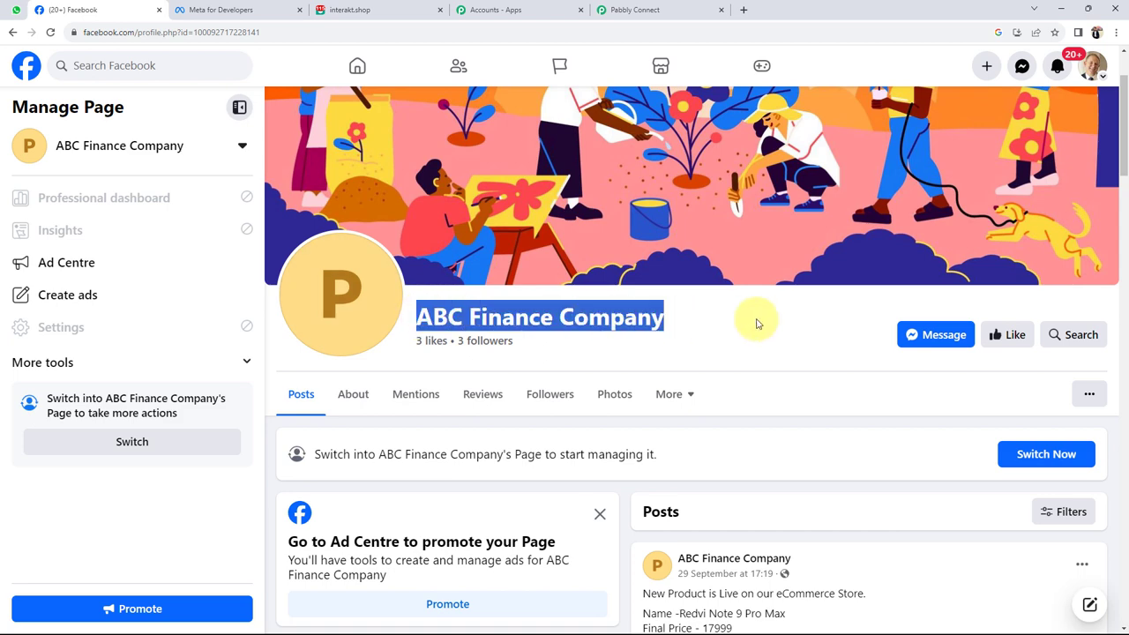
left_click(668, 8)
left_click(336, 385)
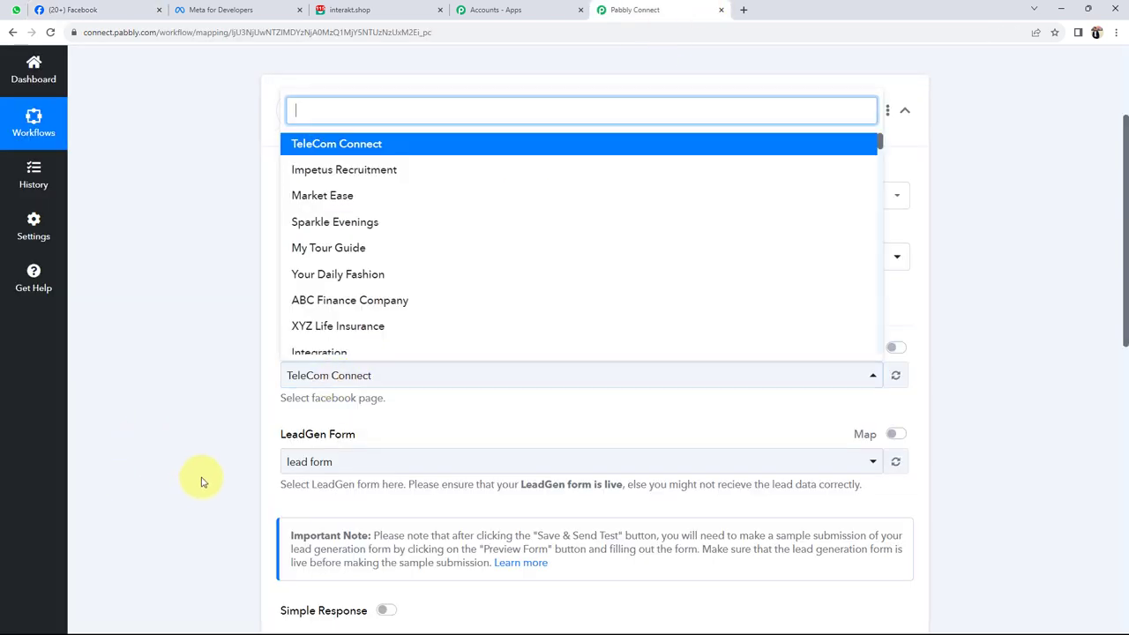
type("abc")
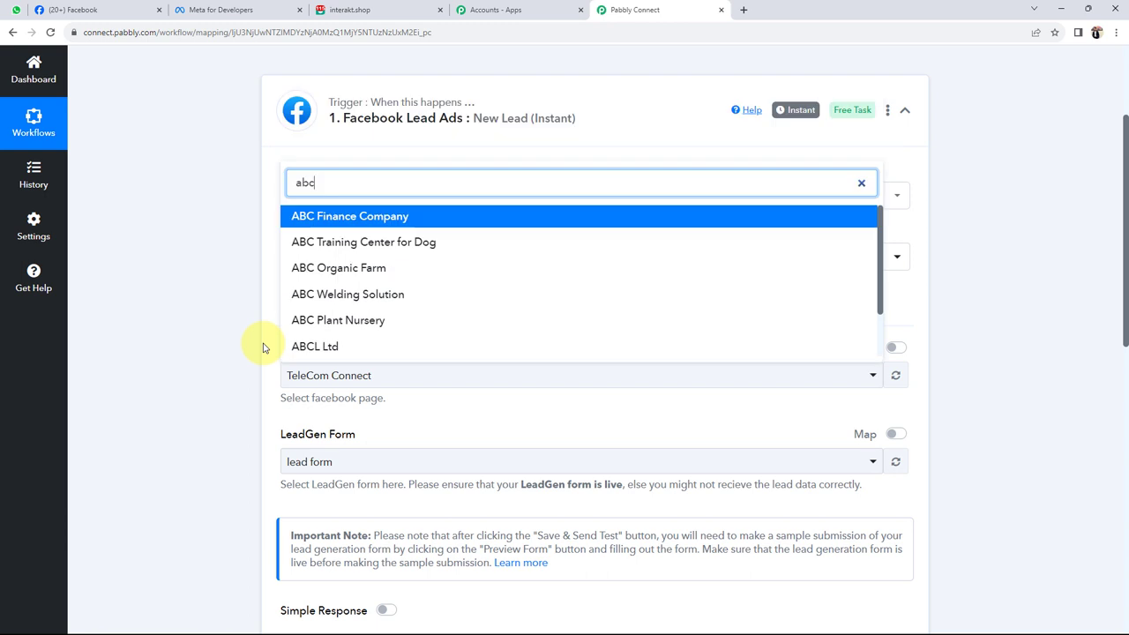
left_click(373, 217)
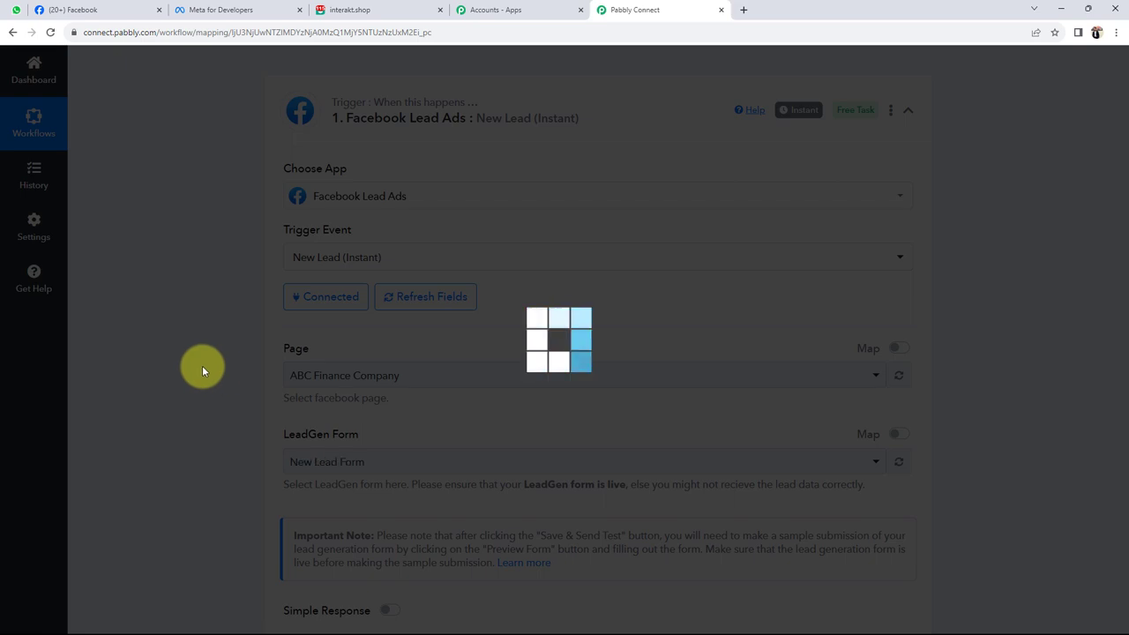
- Choose New Lead Form as the LeadGen form, save the trigger and send a test request, agreeing to resend it
scroll(202, 432, "down", 1)
scroll(202, 432, "down", 3)
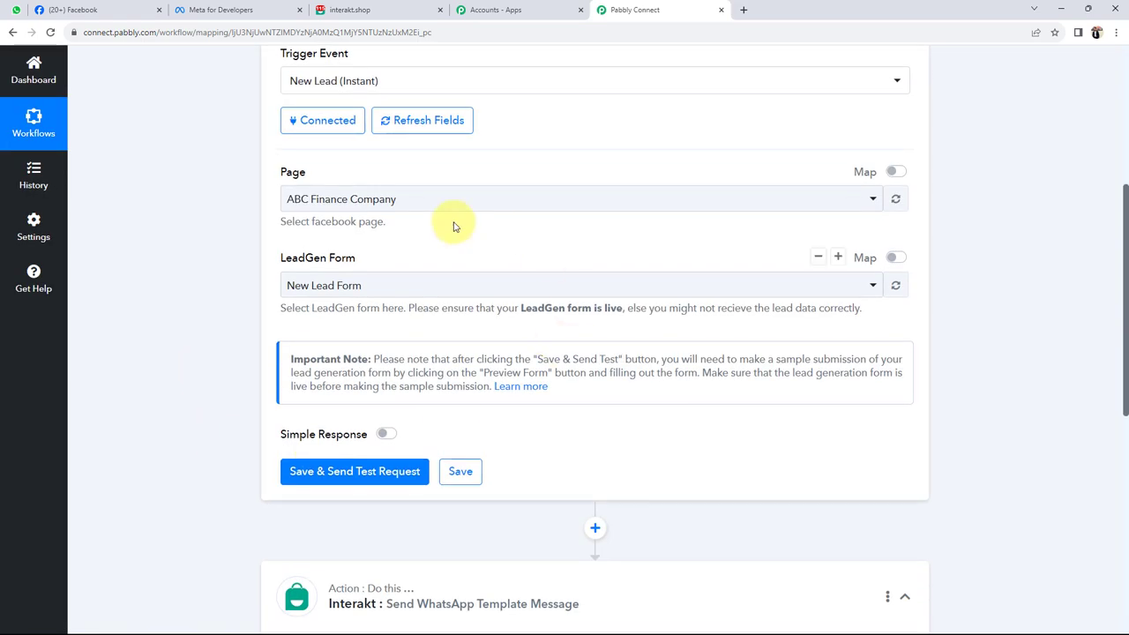
left_click(296, 285)
left_click(327, 354)
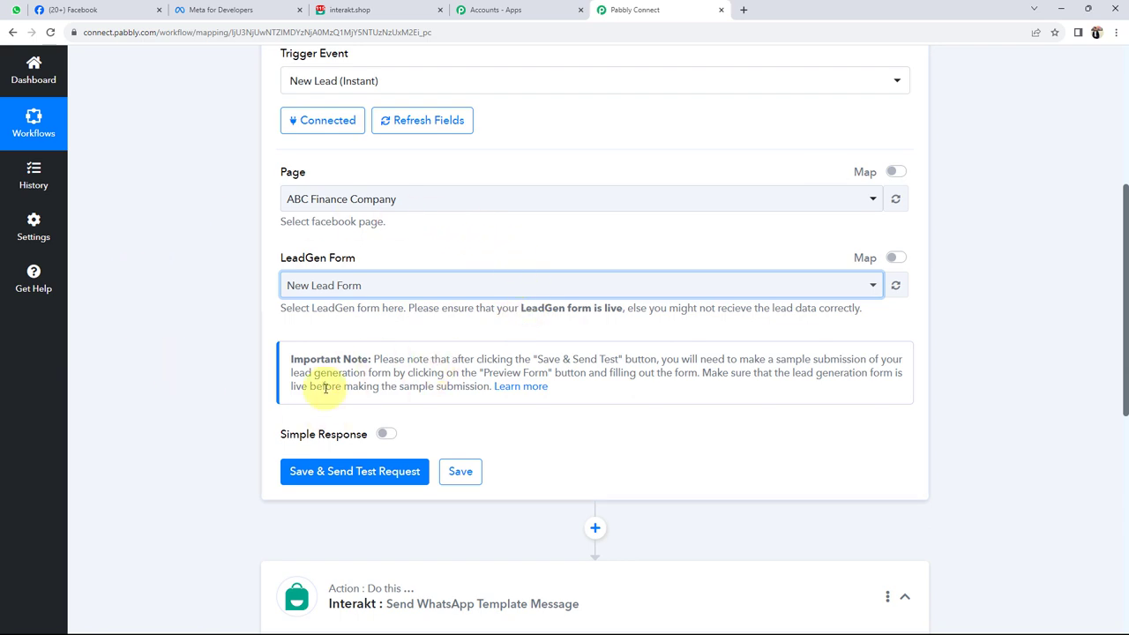
left_click(328, 469)
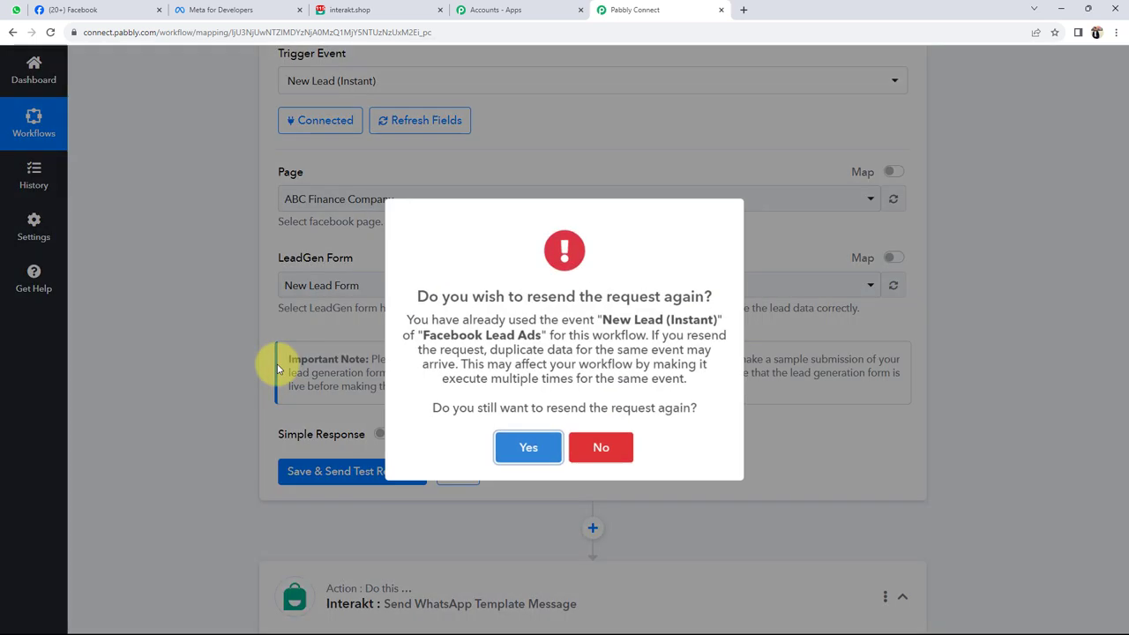
left_click(525, 449)
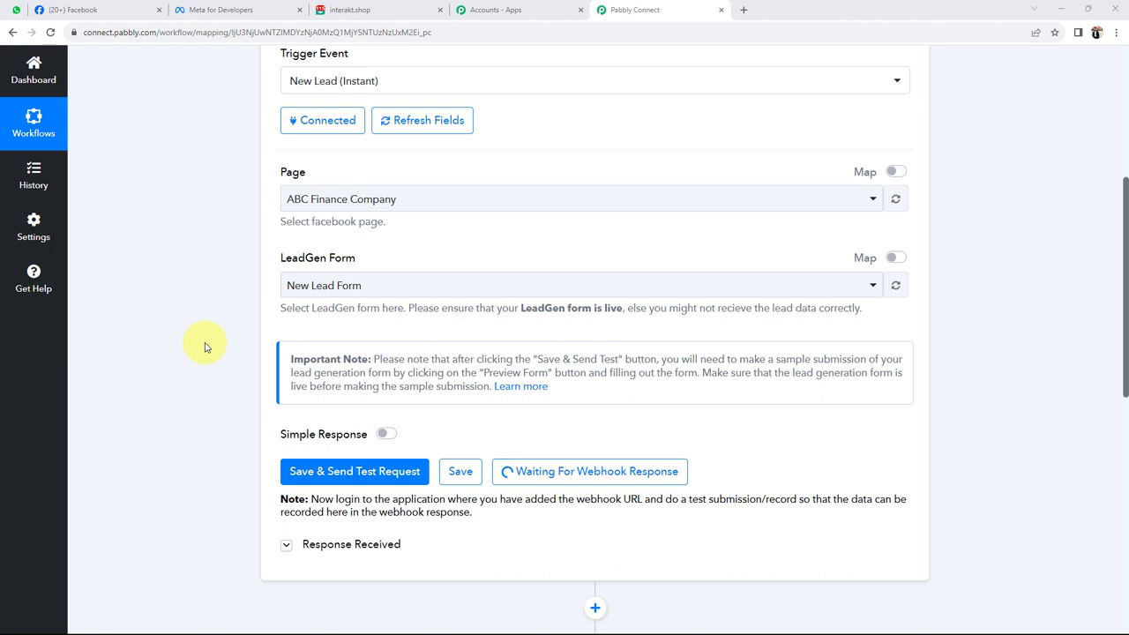
- Switch to Meta for Developers and open the Lead Ads Testing Tool from the developer tools
left_click(212, 10)
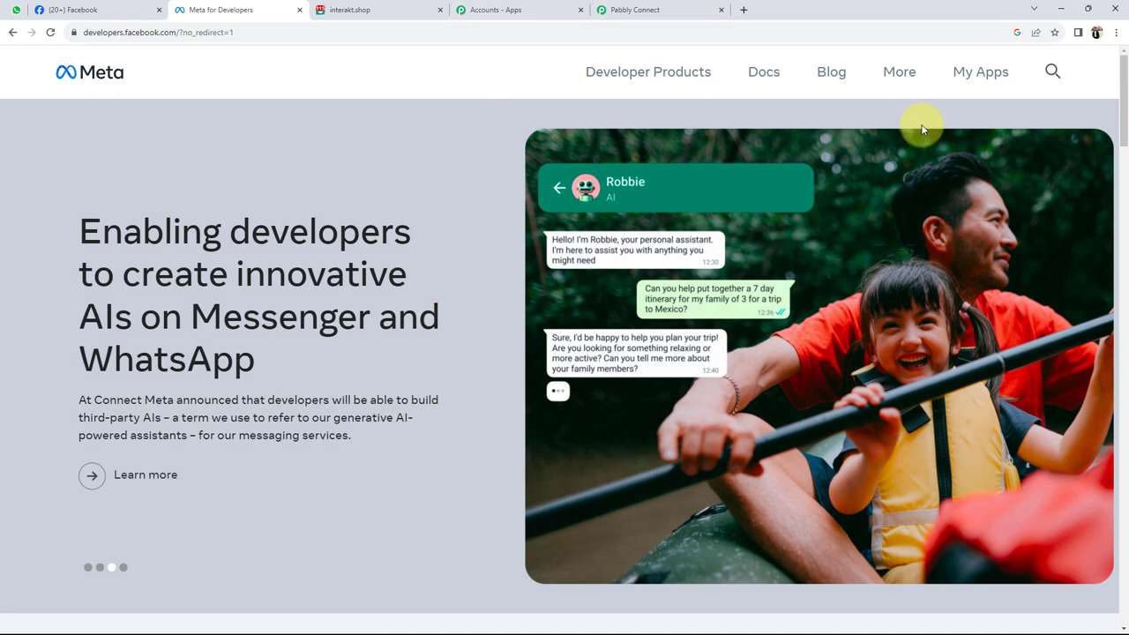
left_click(995, 70)
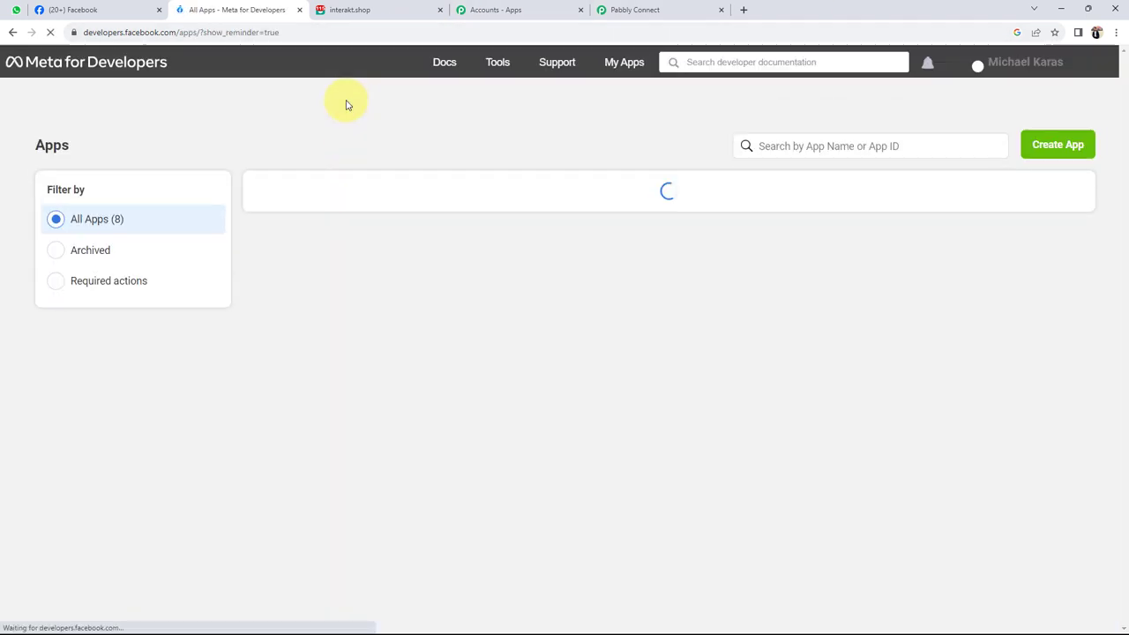
left_click(496, 61)
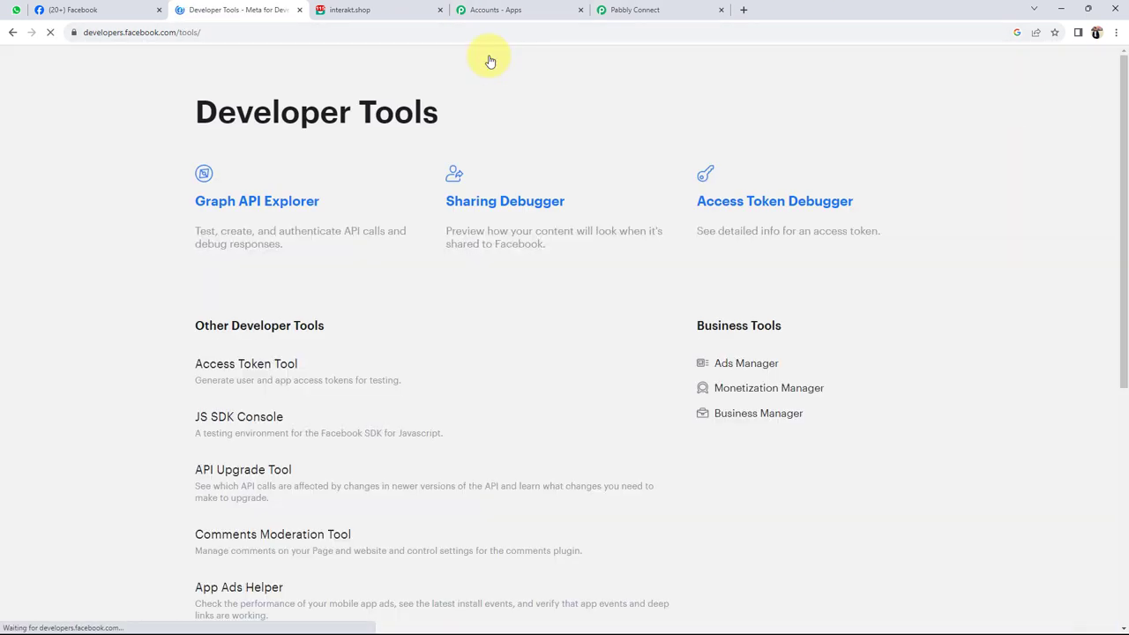
scroll(206, 500, "down", 2)
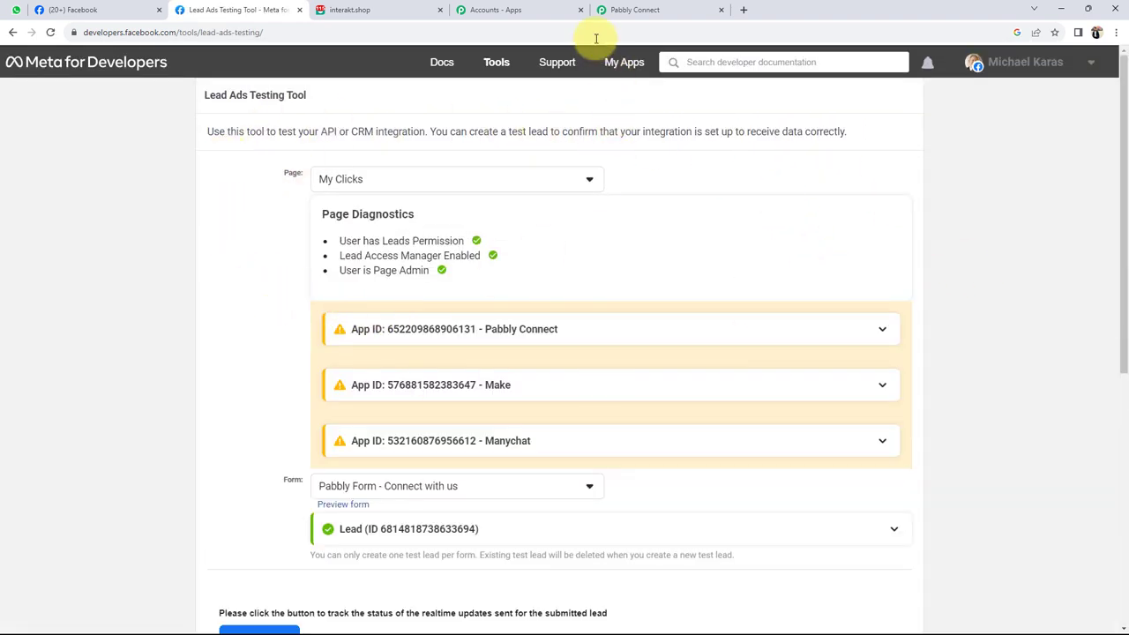
- Select ABC Finance Company as the page in the Lead Ads Testing Tool
left_click(457, 184)
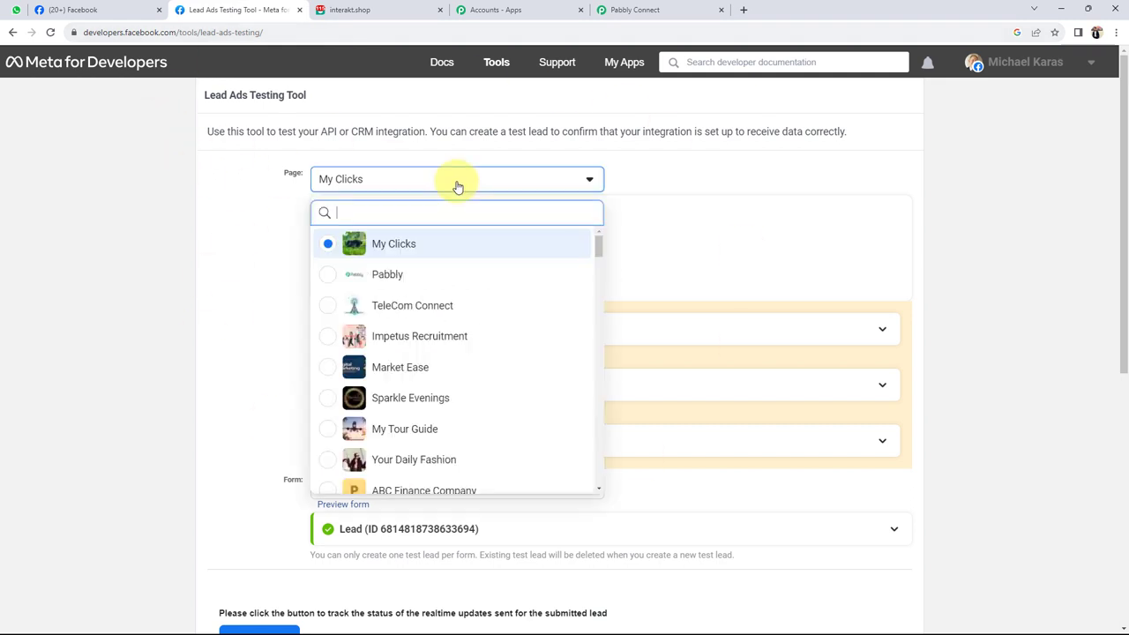
type("abc f")
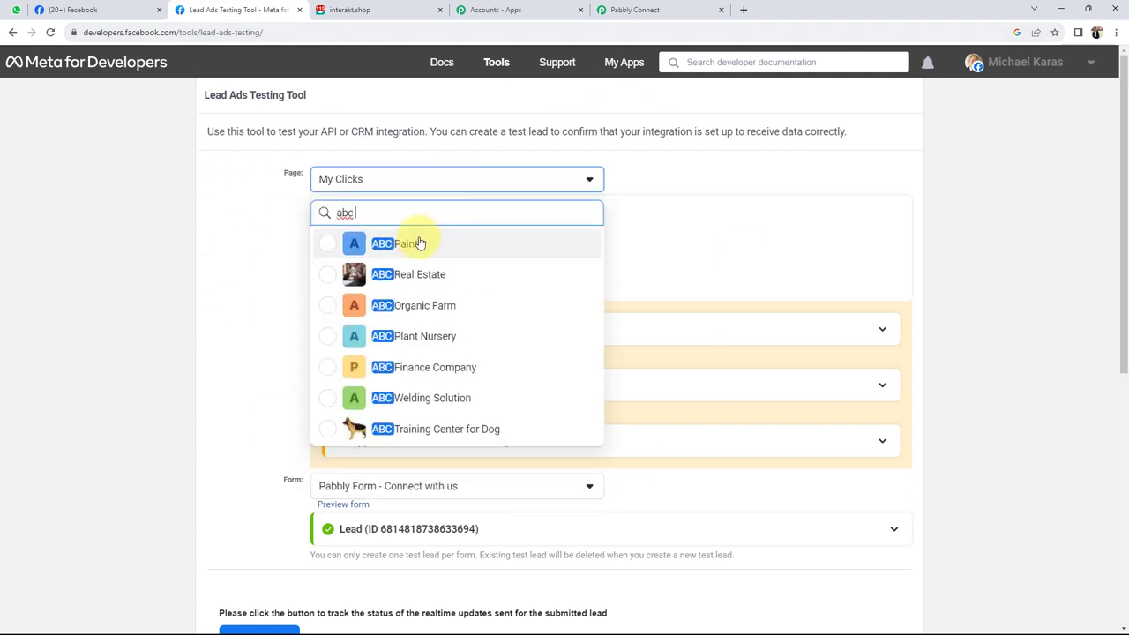
left_click(418, 276)
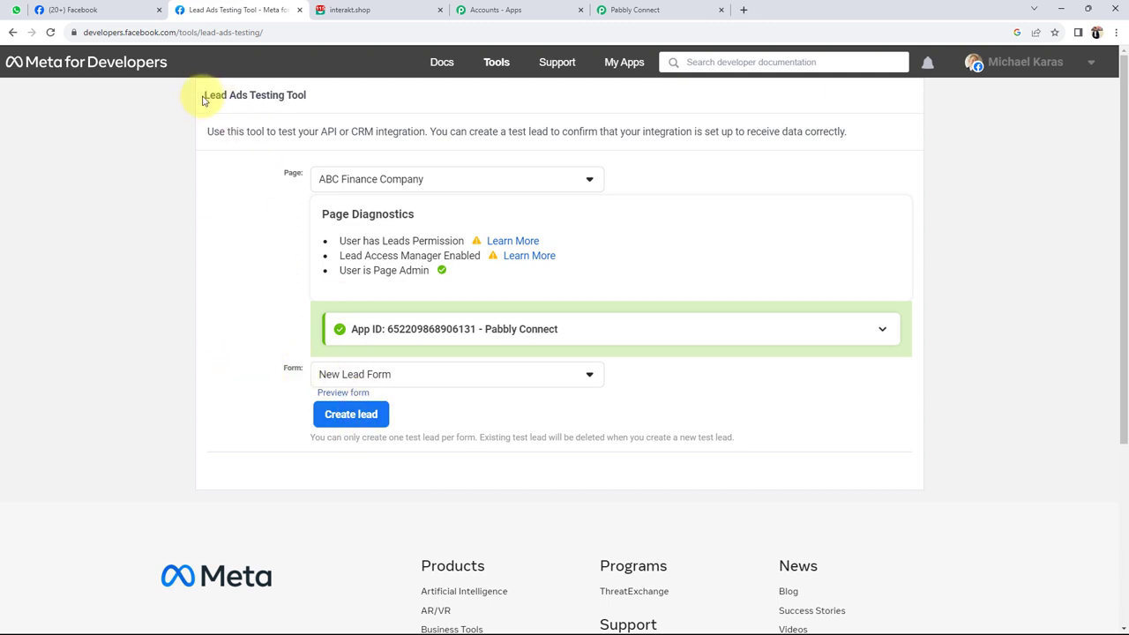
left_click_drag(202, 100, 309, 101)
left_click(156, 212)
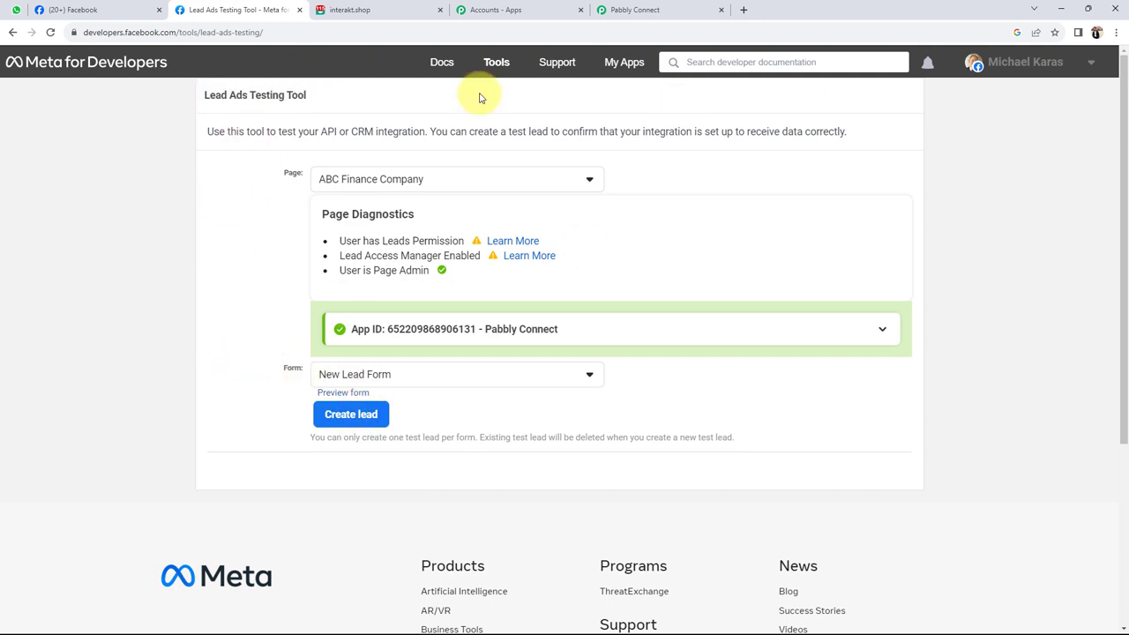
- Create a test lead with a first name, last name, email and phone number, submit it and close the form
left_click(345, 413)
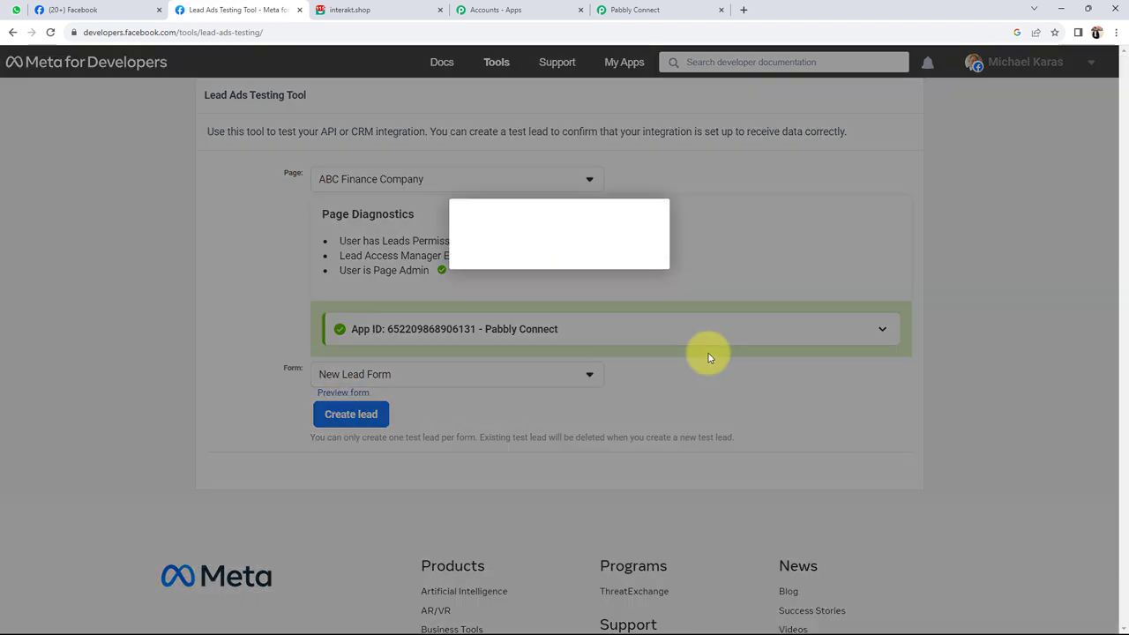
left_click(624, 9)
scroll(121, 415, "down", 2)
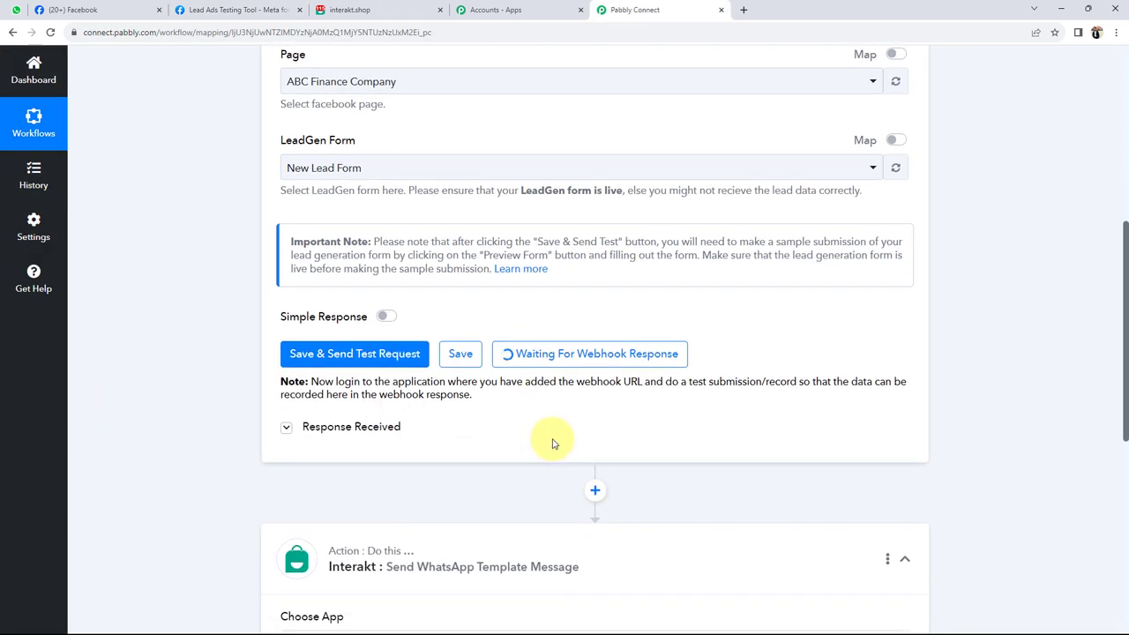
left_click(88, 10)
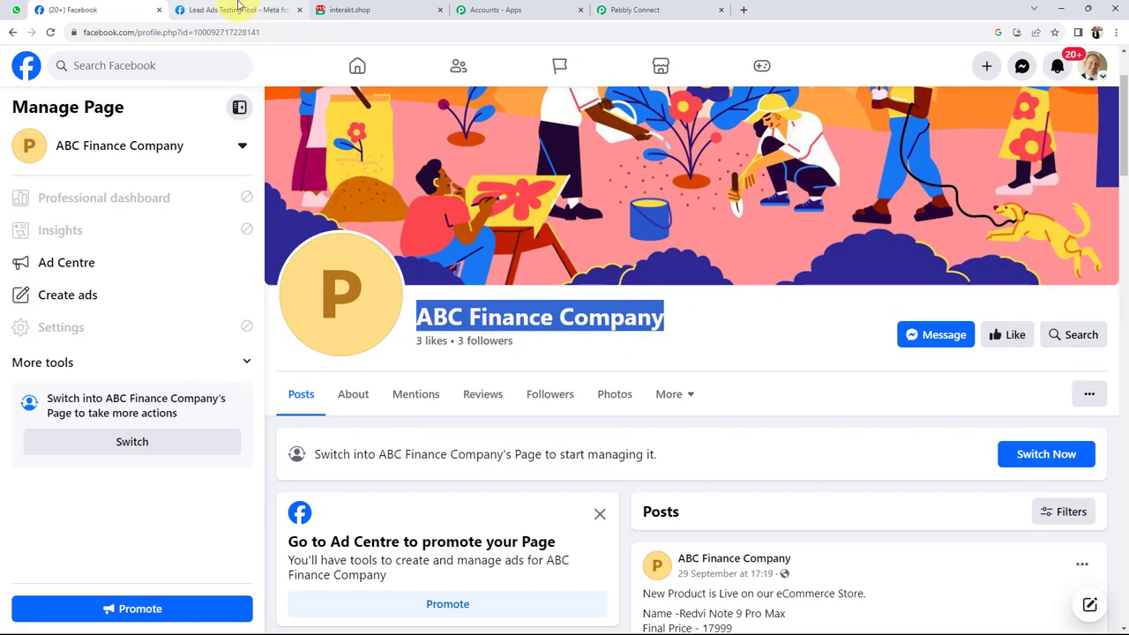
left_click(232, 10)
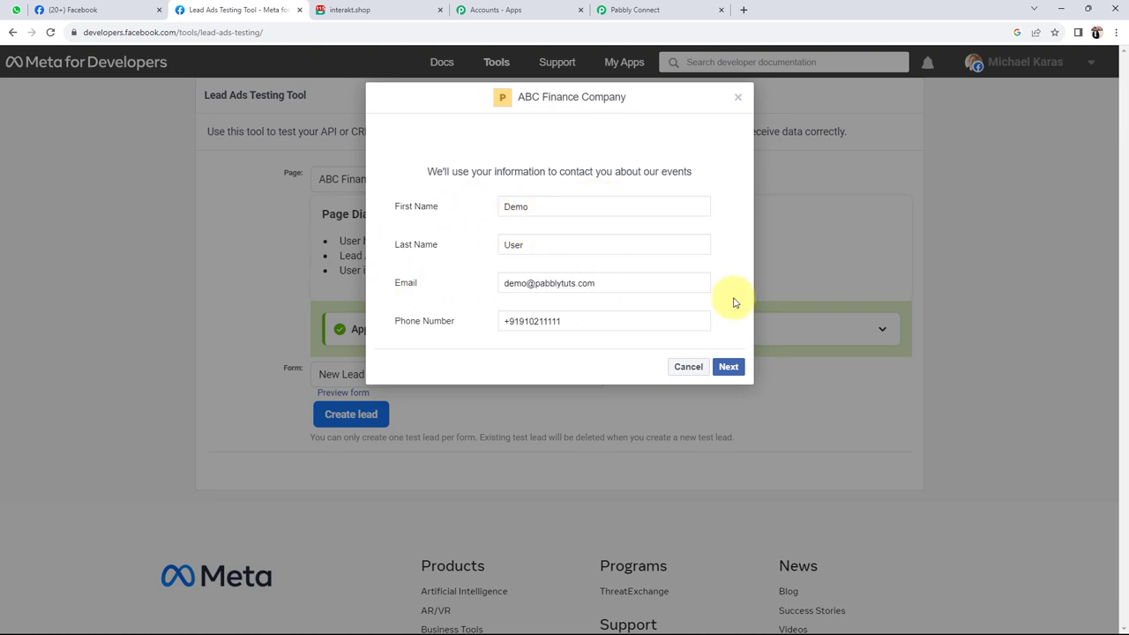
left_click(729, 367)
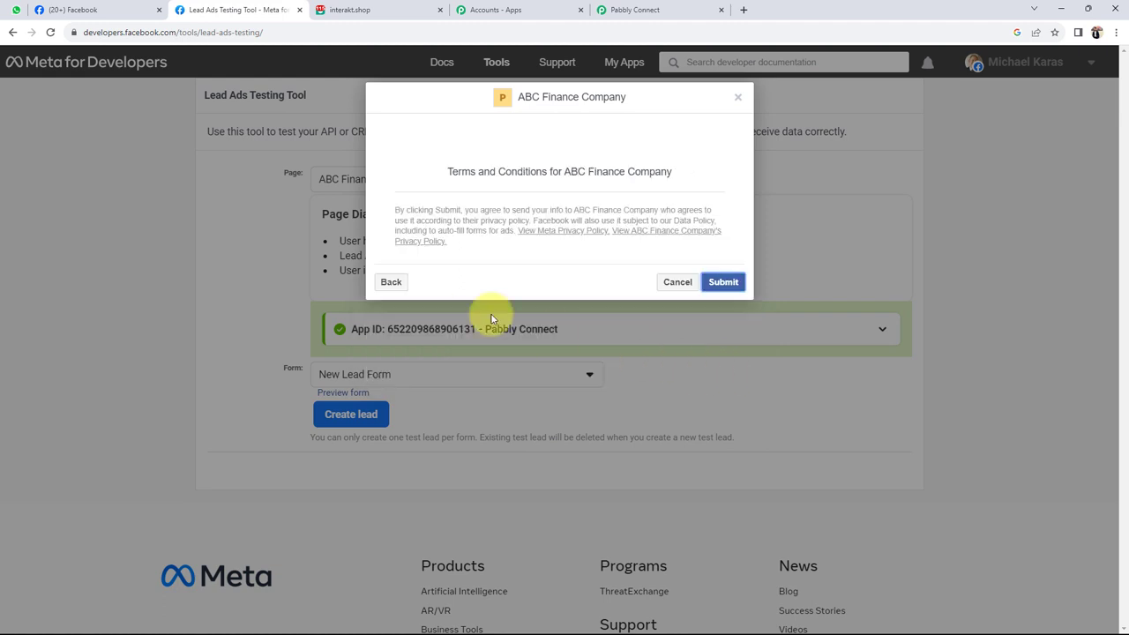
left_click(721, 283)
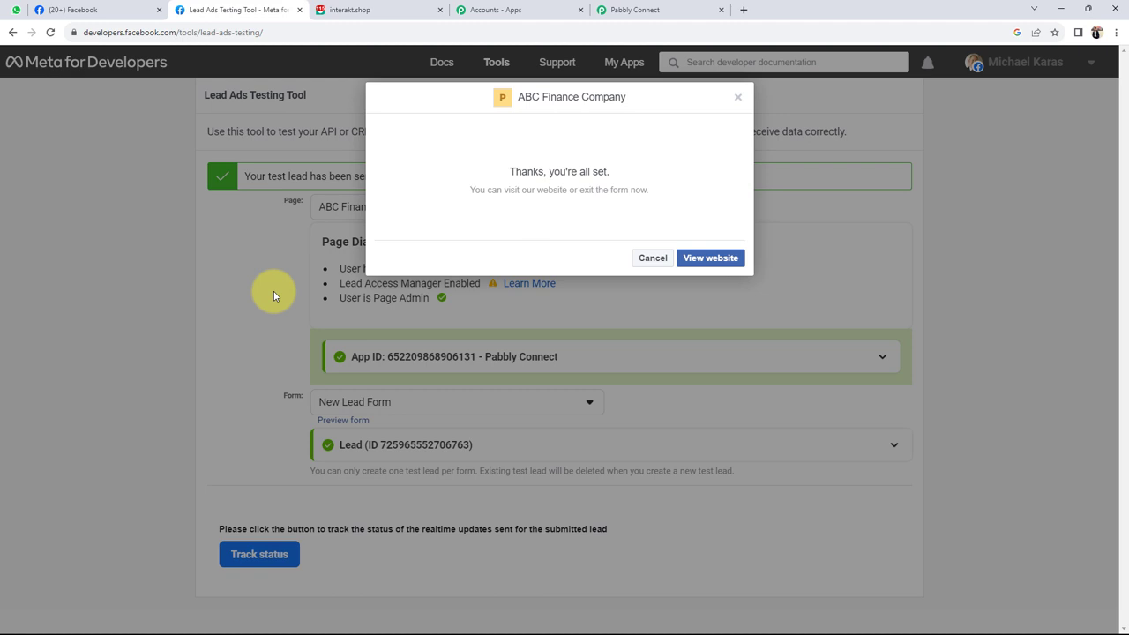
left_click(647, 255)
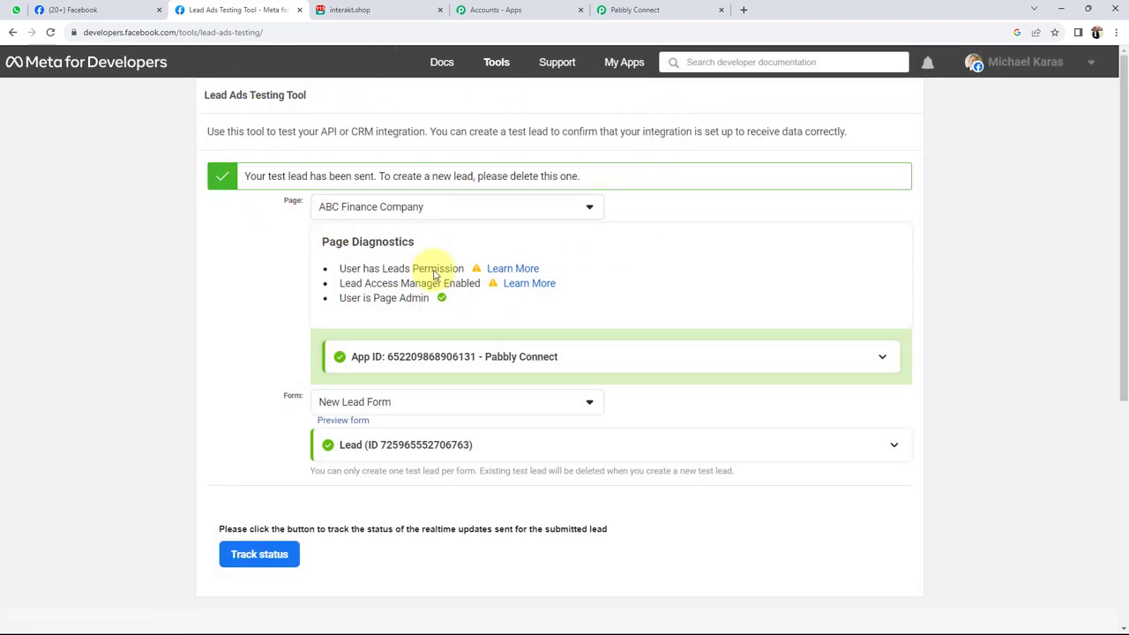
- Return to Pabbly Connect and check the test lead's details in the trigger's received response
left_click(635, 10)
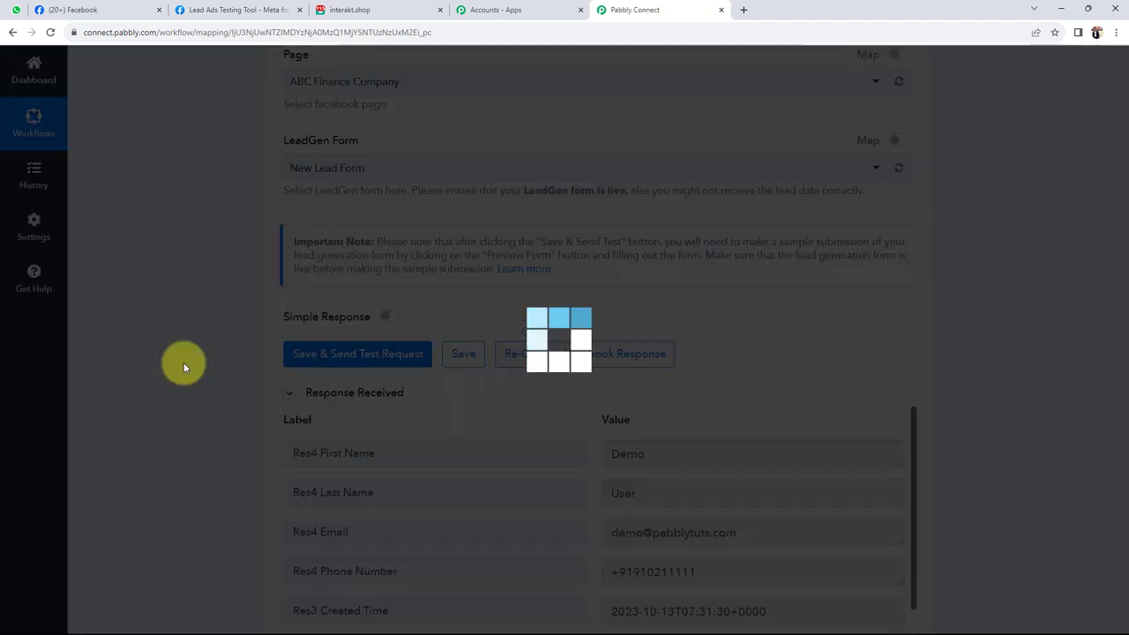
scroll(181, 373, "down", 3)
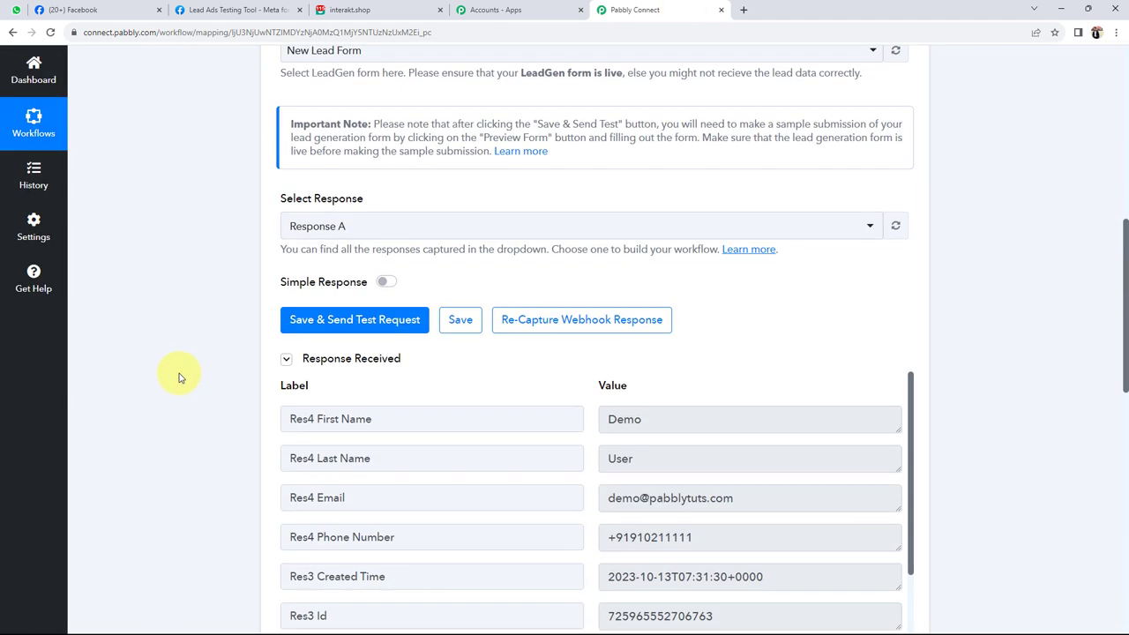
double_click(656, 316)
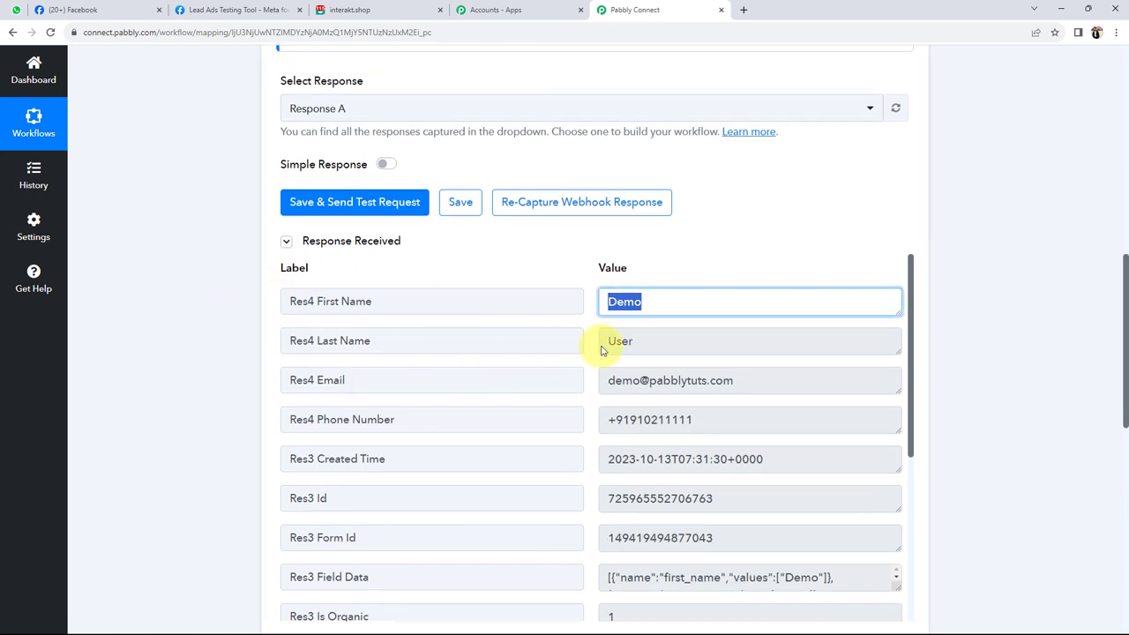
- Review the captured last name, email and phone number of the lead, along with the Facebook trigger's page and form setup
left_click(674, 338)
left_click(758, 381)
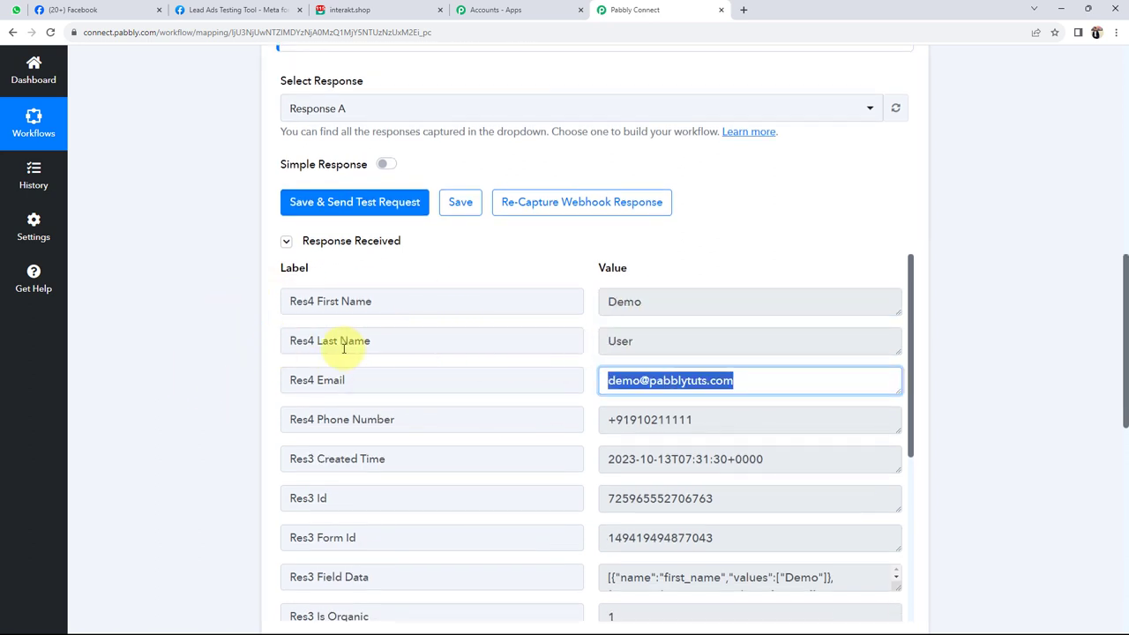
left_click(710, 420)
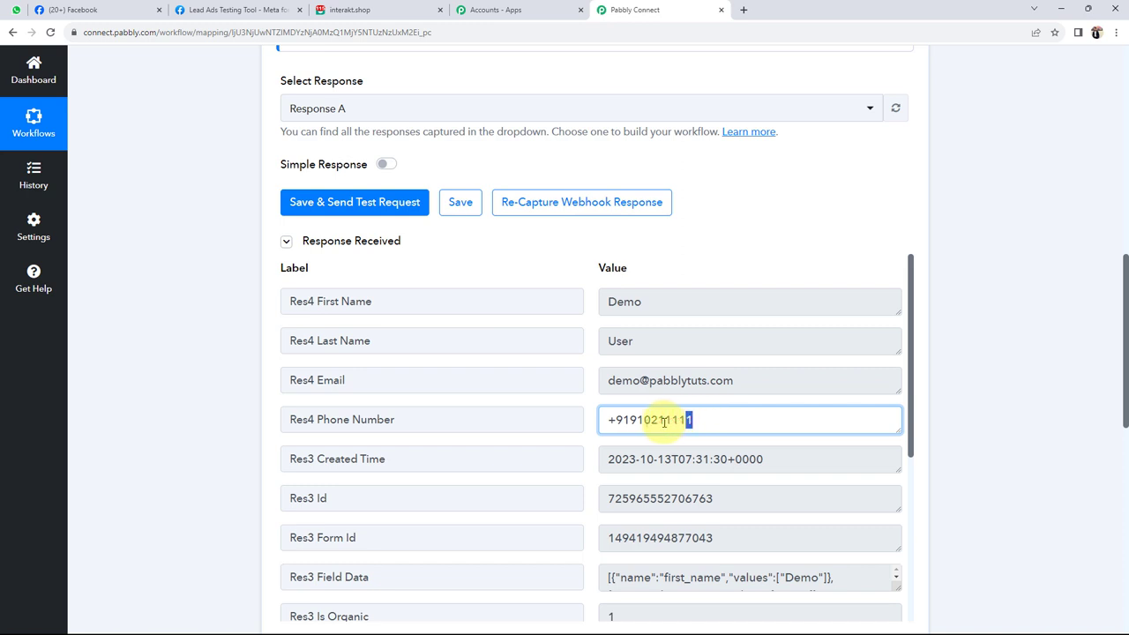
left_click_drag(603, 420, 688, 418)
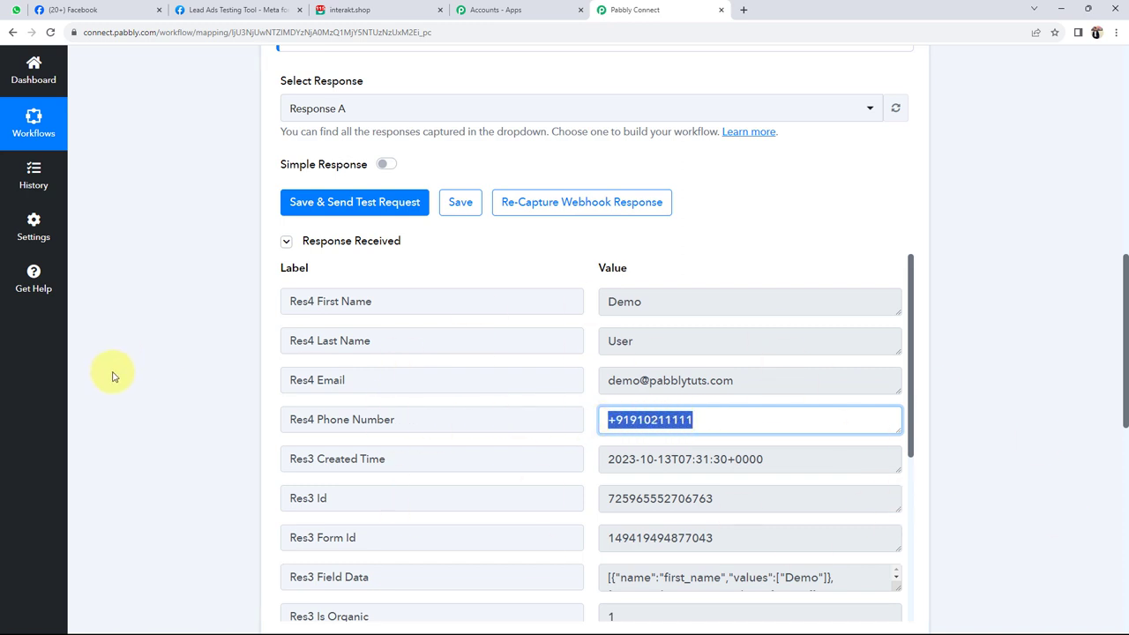
scroll(112, 377, "up", 9)
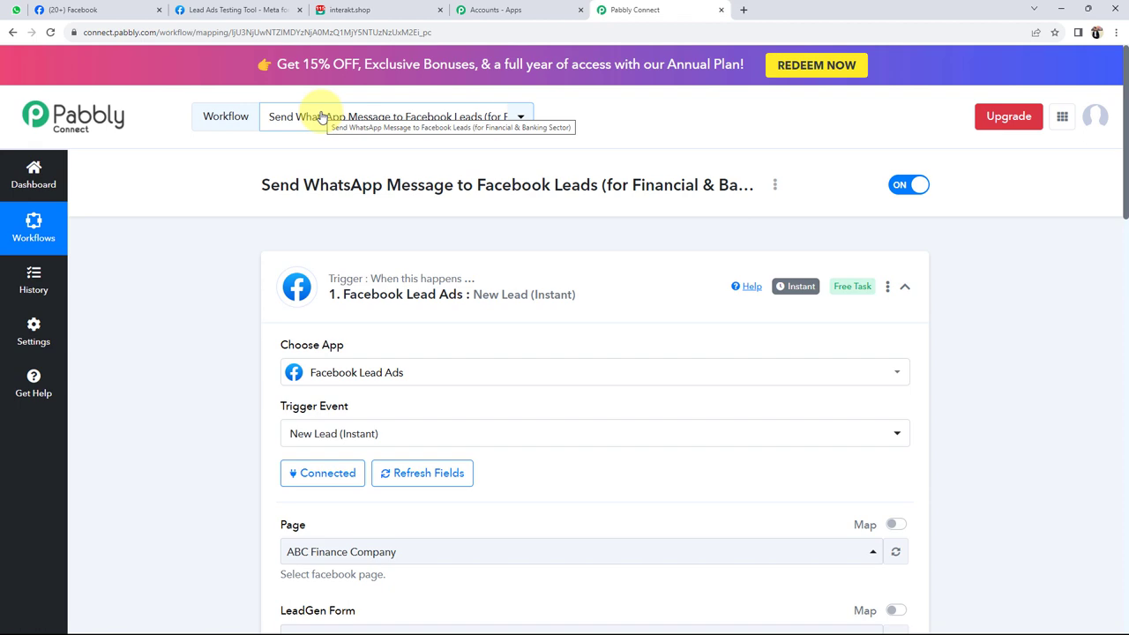
scroll(247, 373, "down", 5)
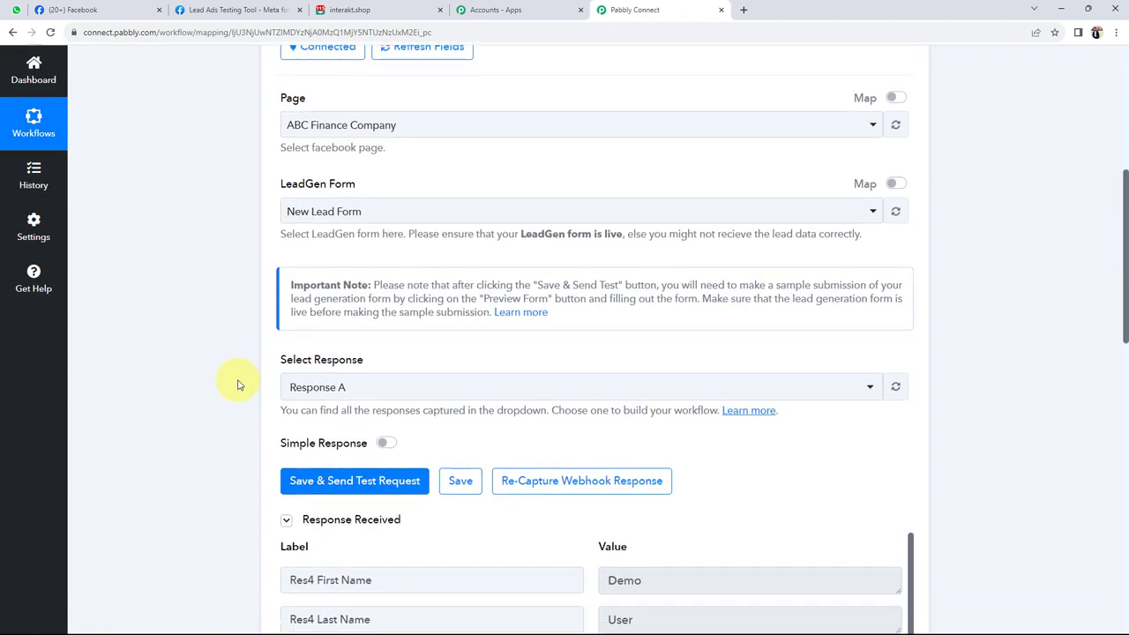
scroll(238, 384, "down", 3)
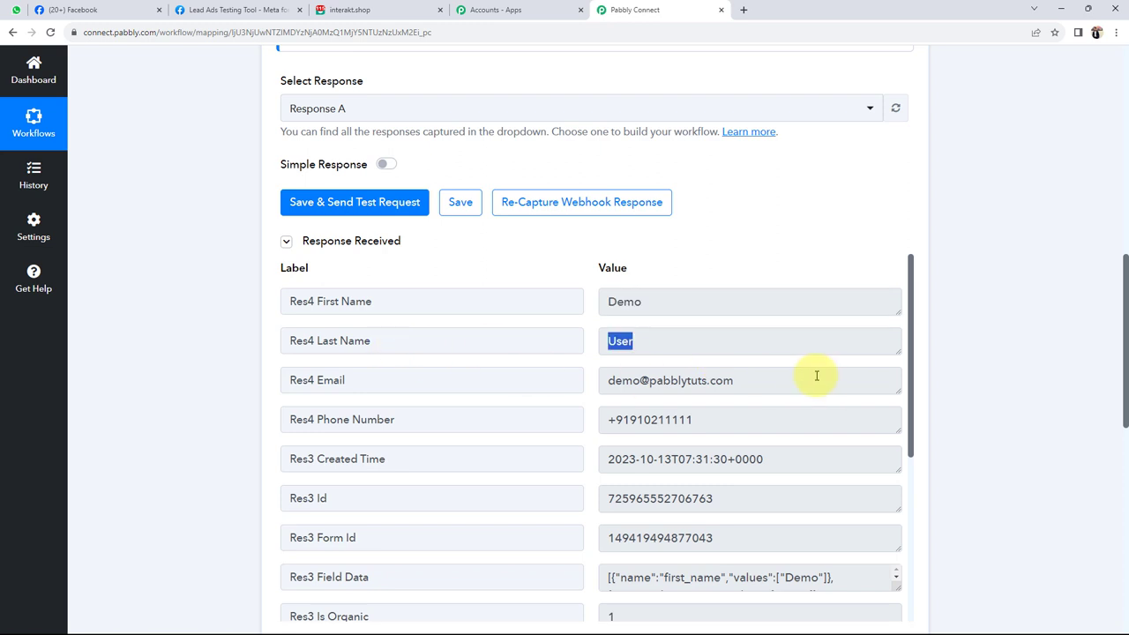
- Start adding a new account connection for the Interakt Send WhatsApp Template Message action, up to its secret key
scroll(166, 418, "down", 7)
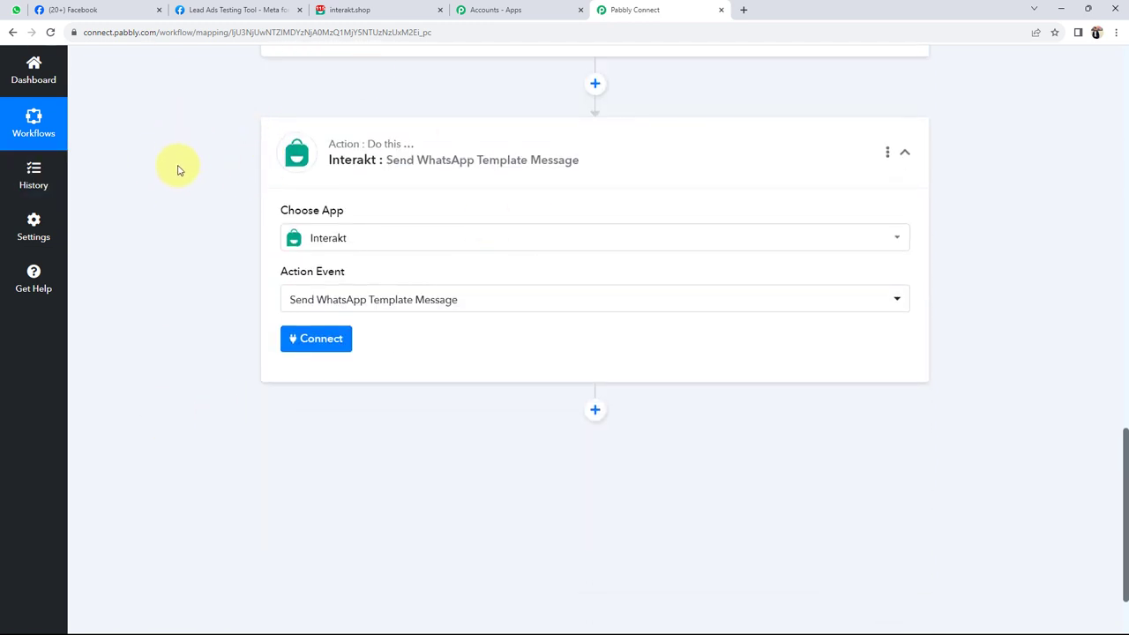
left_click(318, 342)
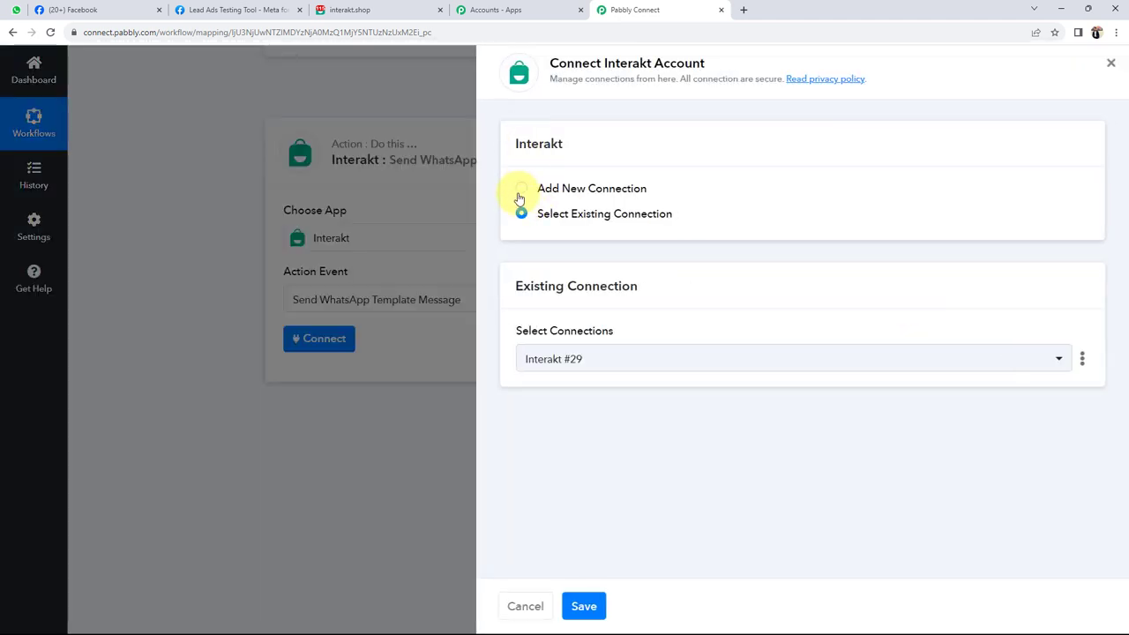
left_click(520, 189)
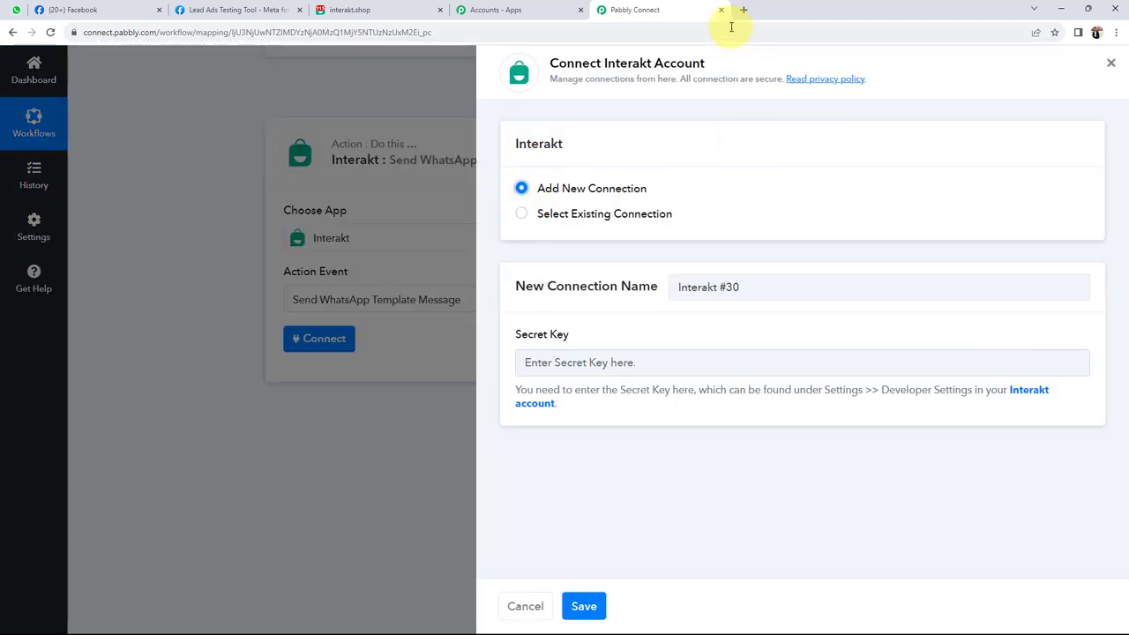
left_click_drag(607, 64, 723, 65)
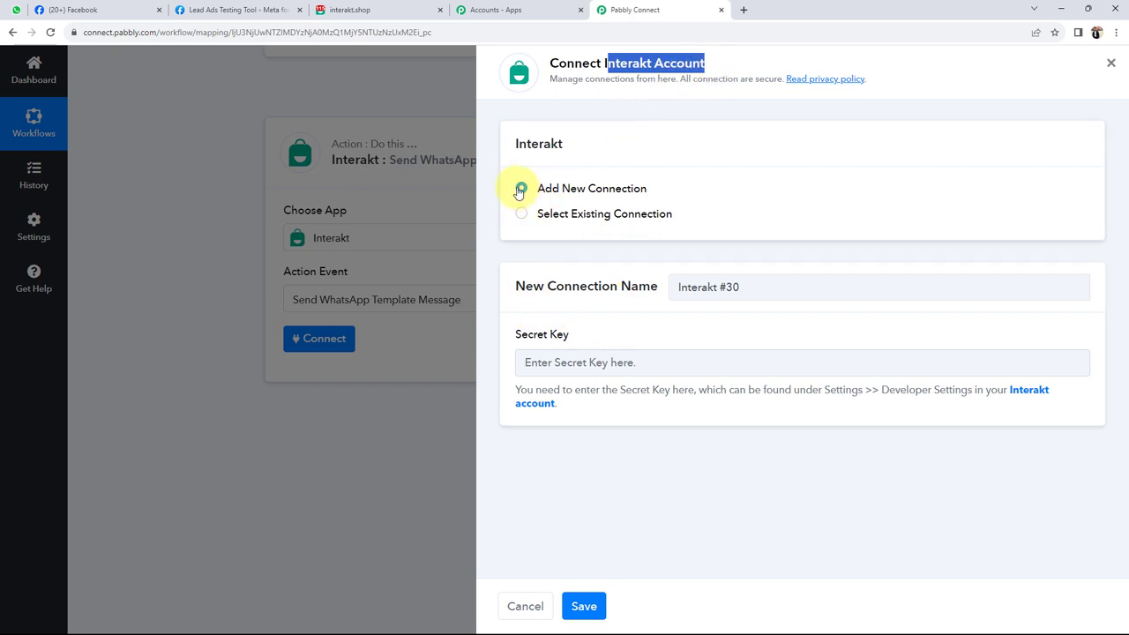
left_click_drag(516, 334, 559, 344)
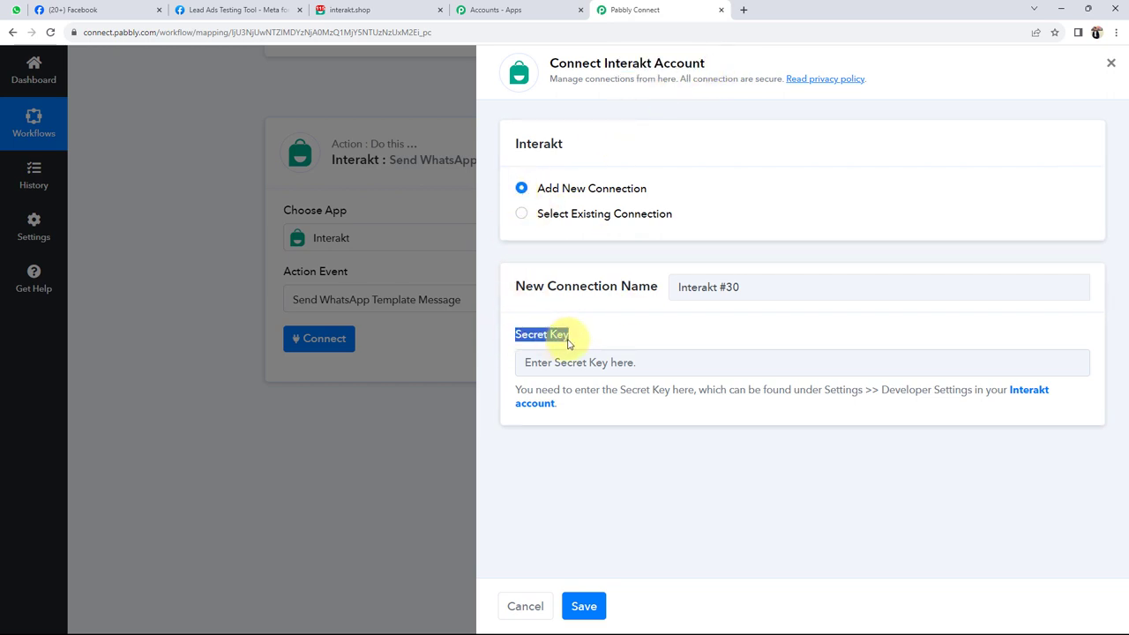
left_click(552, 362)
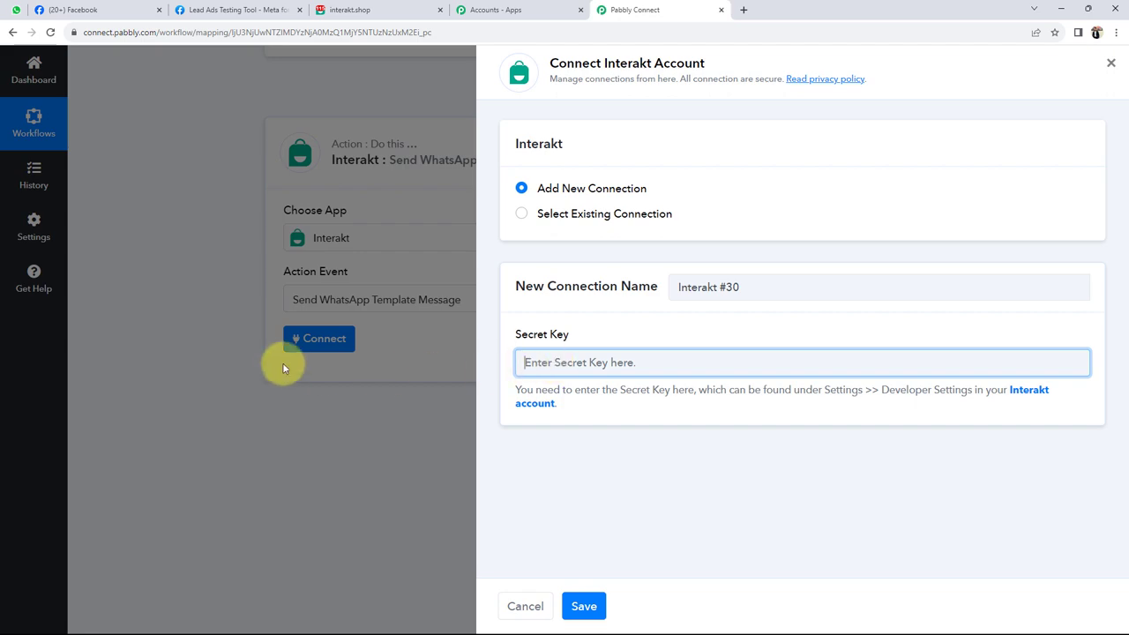
- Switch to Interakt and copy the secret key from the account's Developer Settings
left_click(371, 10)
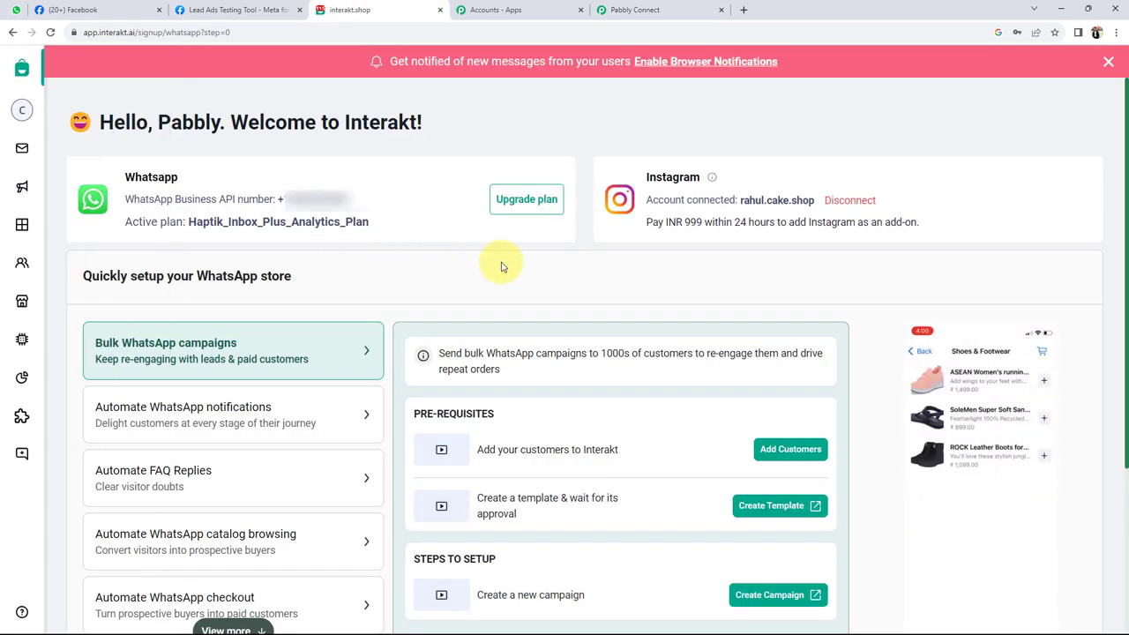
mouse_move(16, 152)
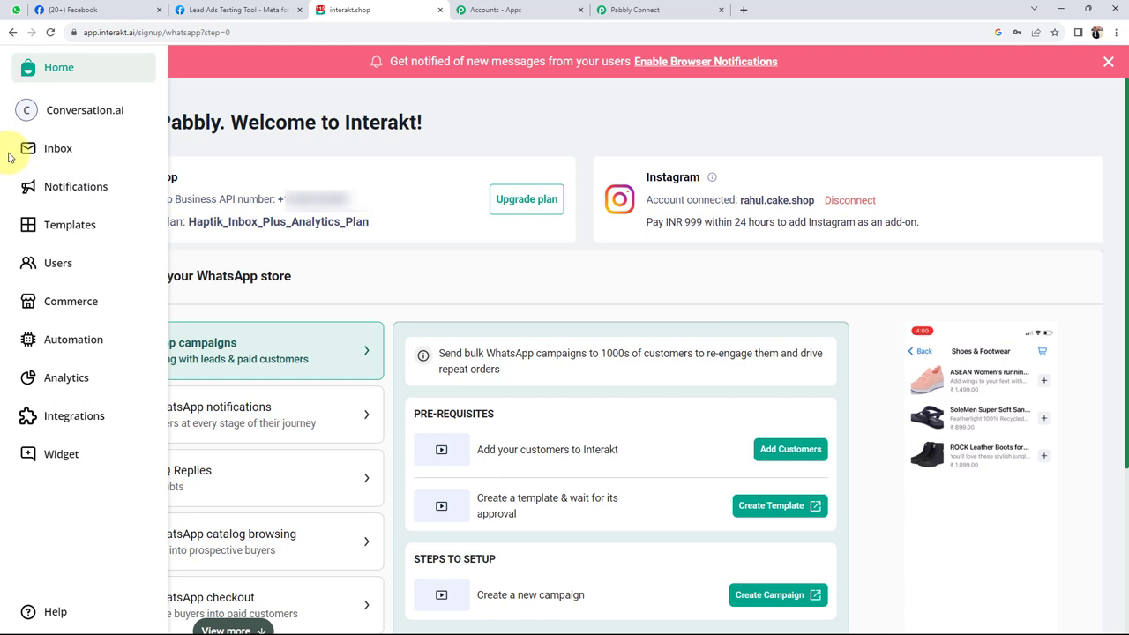
left_click(48, 117)
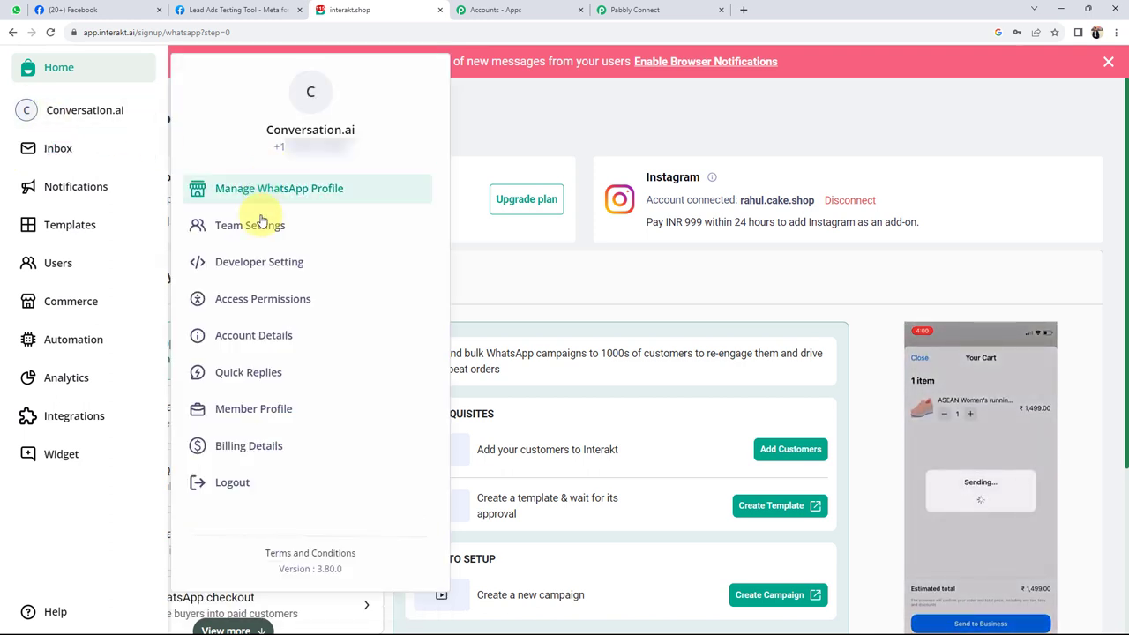
left_click(326, 273)
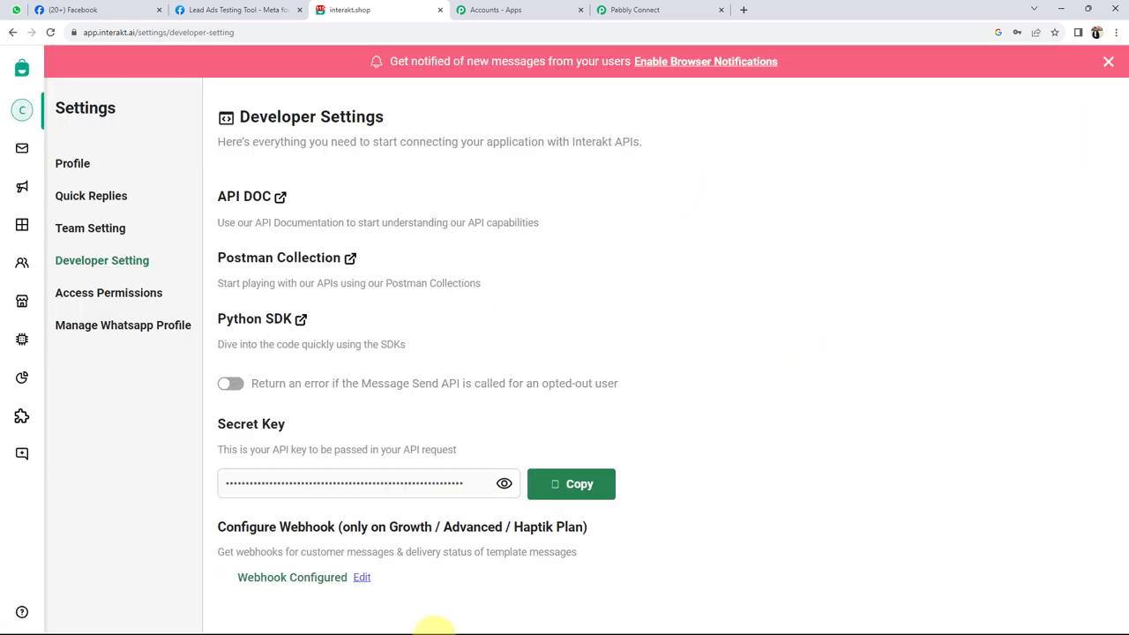
left_click(568, 487)
- Return to Pabbly Connect, paste the Interakt secret key into the new connection and save it
left_click(744, 9)
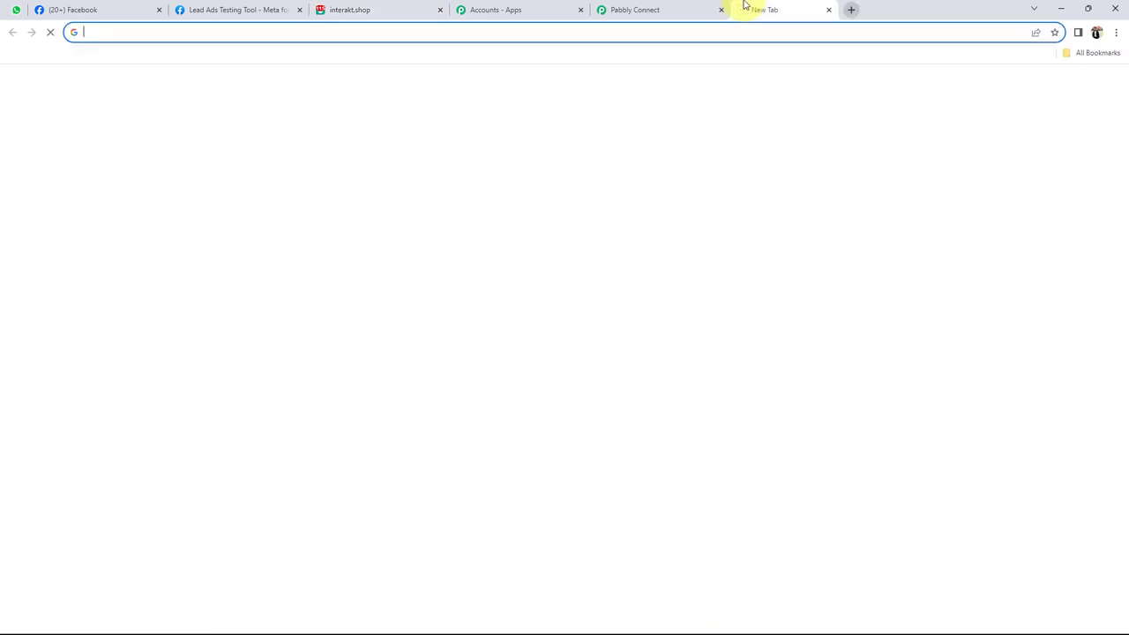
left_click(664, 10)
left_click(862, 10)
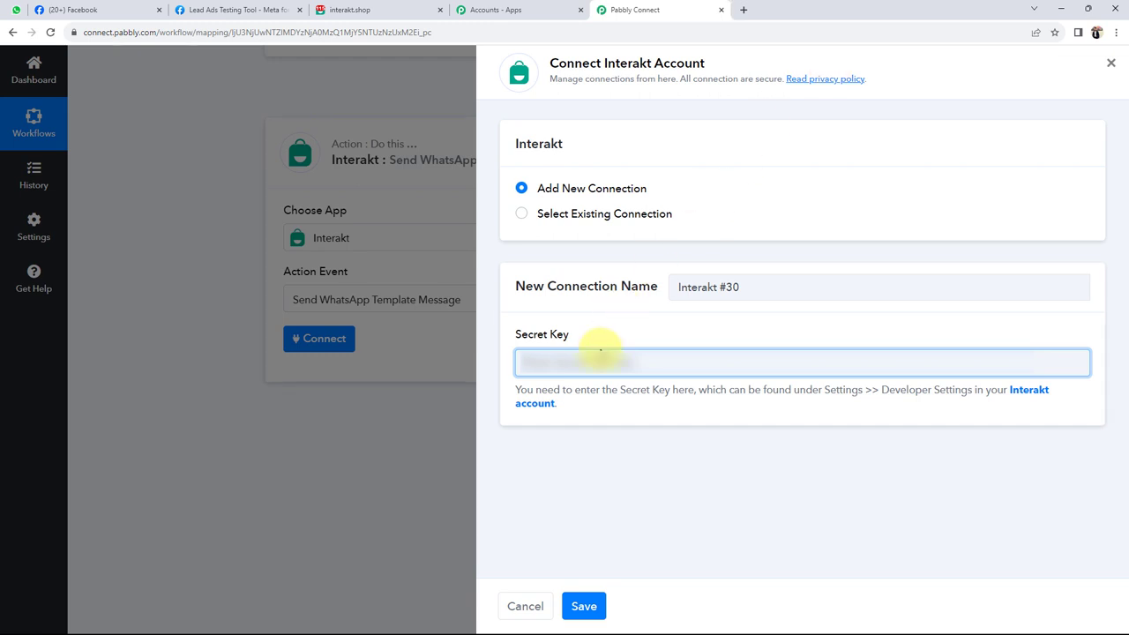
key("ctrl+v")
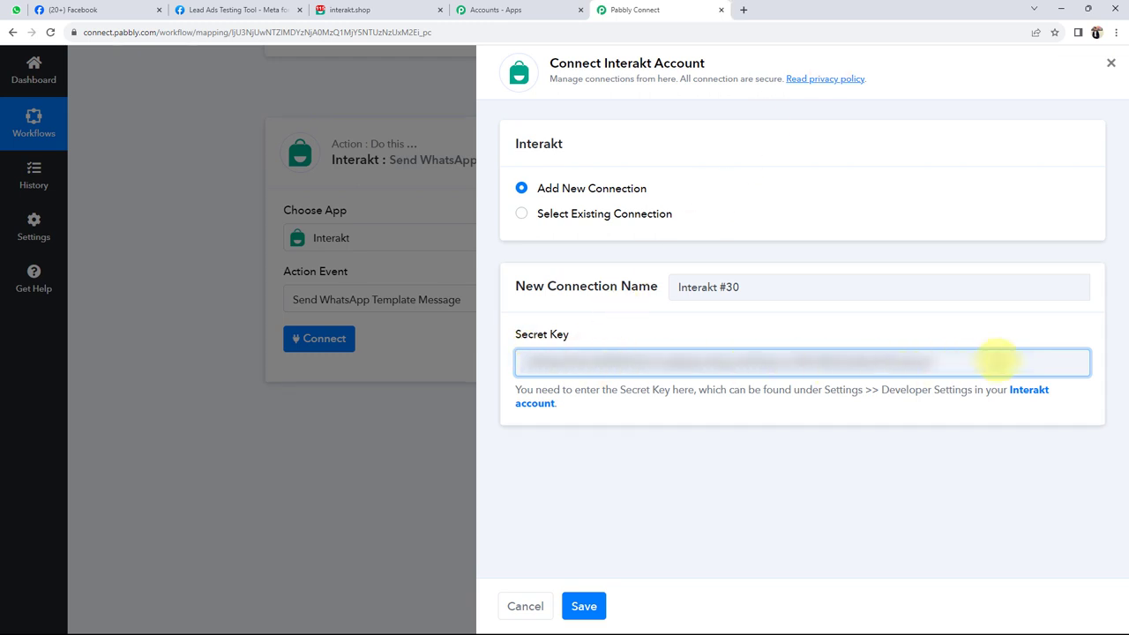
left_click(584, 607)
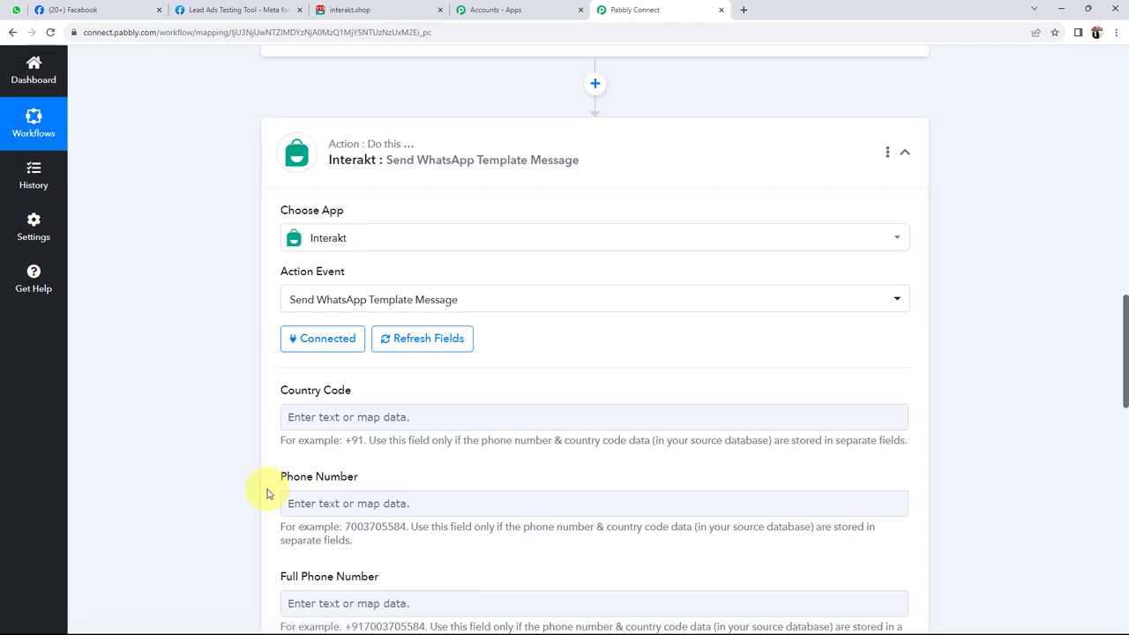
- Examine the Interakt action's phone fields and the example format given for Full Phone Number
scroll(268, 494, "down", 3)
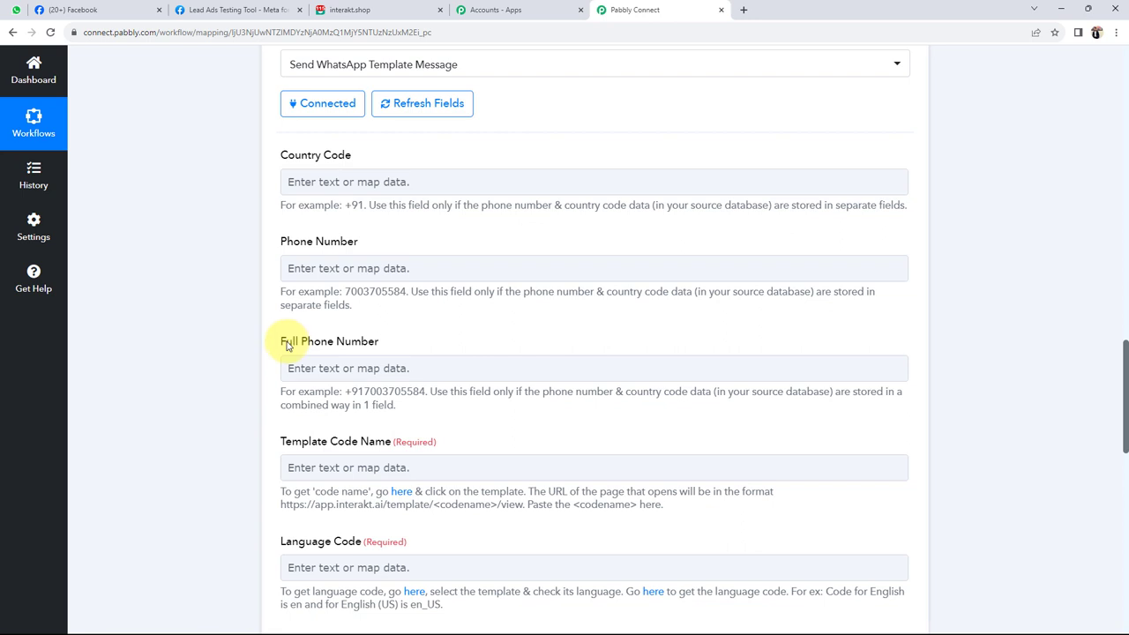
left_click_drag(281, 344, 374, 349)
left_click(252, 365)
left_click(323, 369)
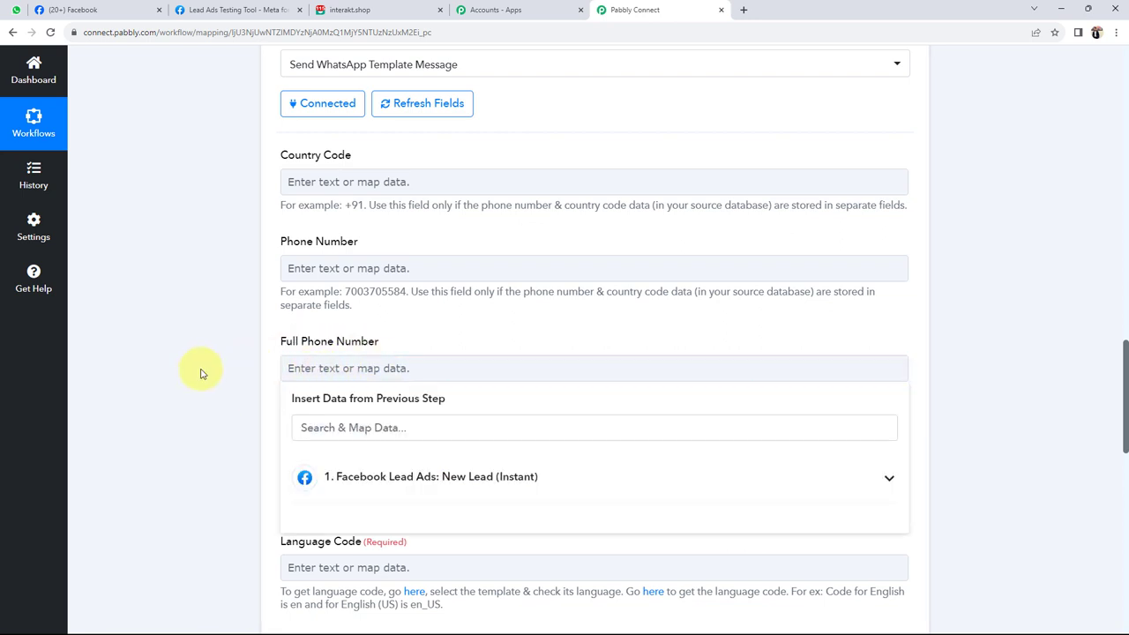
left_click(201, 373)
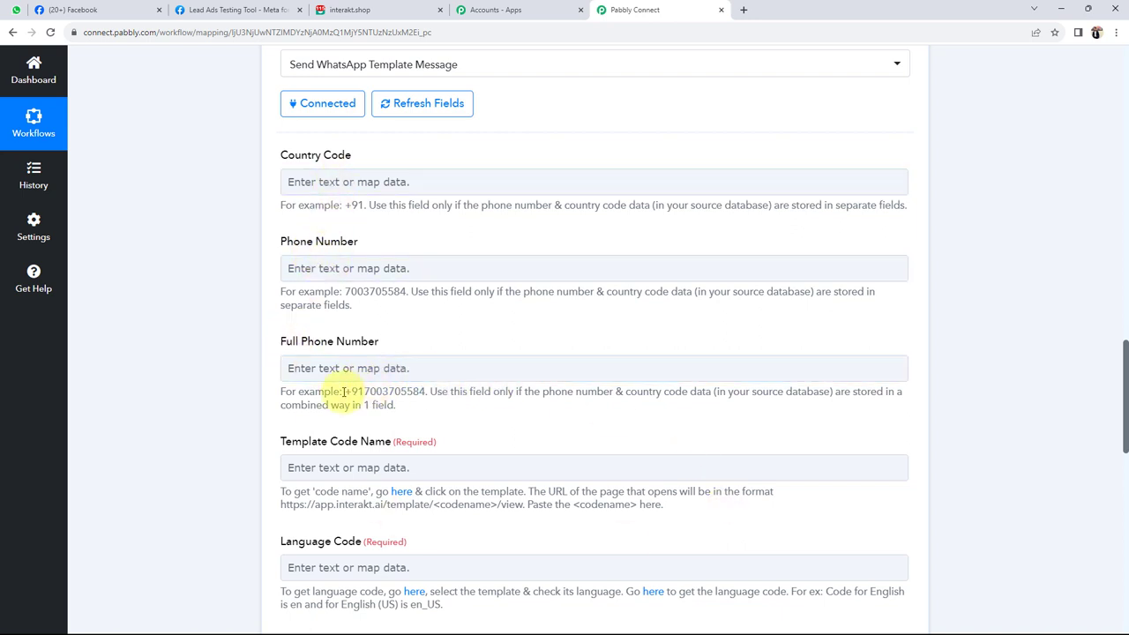
left_click_drag(343, 392, 459, 391)
left_click(216, 374)
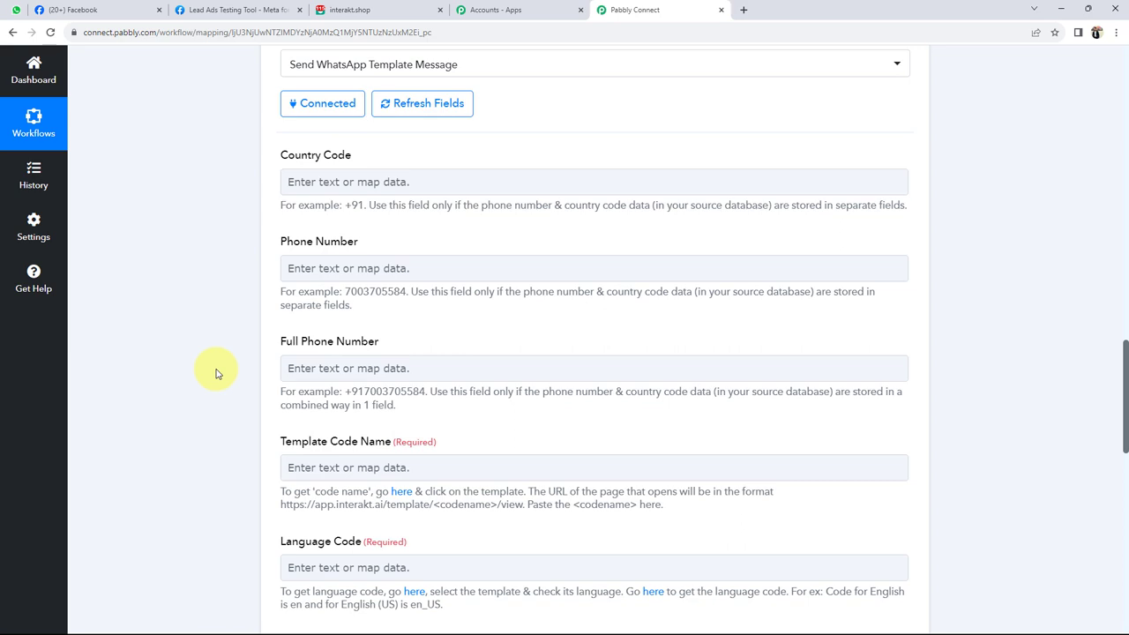
- Compare the lead's phone number in the trigger's response with the format the Full Phone Number field expects
scroll(216, 374, "up", 10)
left_click_drag(642, 184, 529, 201)
left_click_drag(761, 262, 549, 273)
left_click_drag(750, 300, 509, 293)
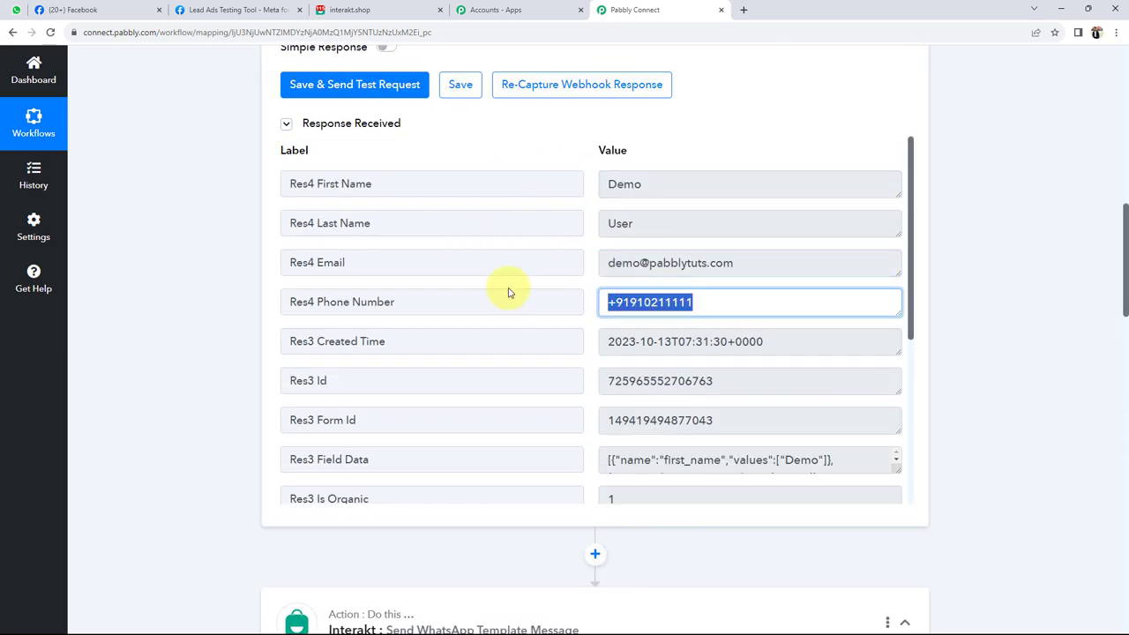
left_click_drag(693, 303, 615, 300)
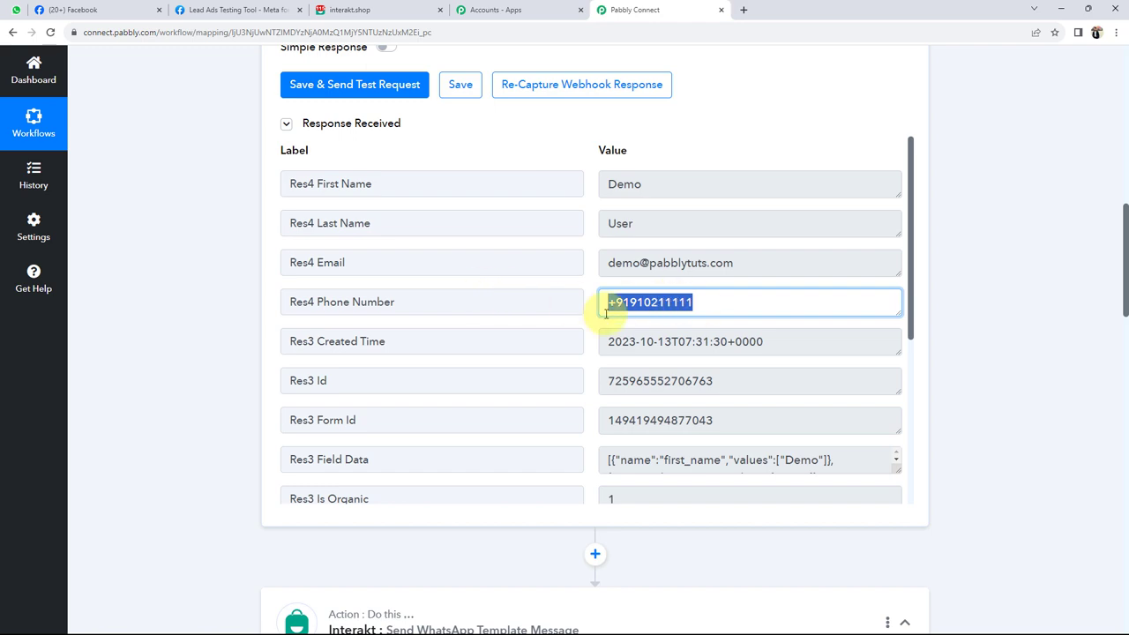
scroll(391, 355, "down", 4)
scroll(390, 356, "down", 10)
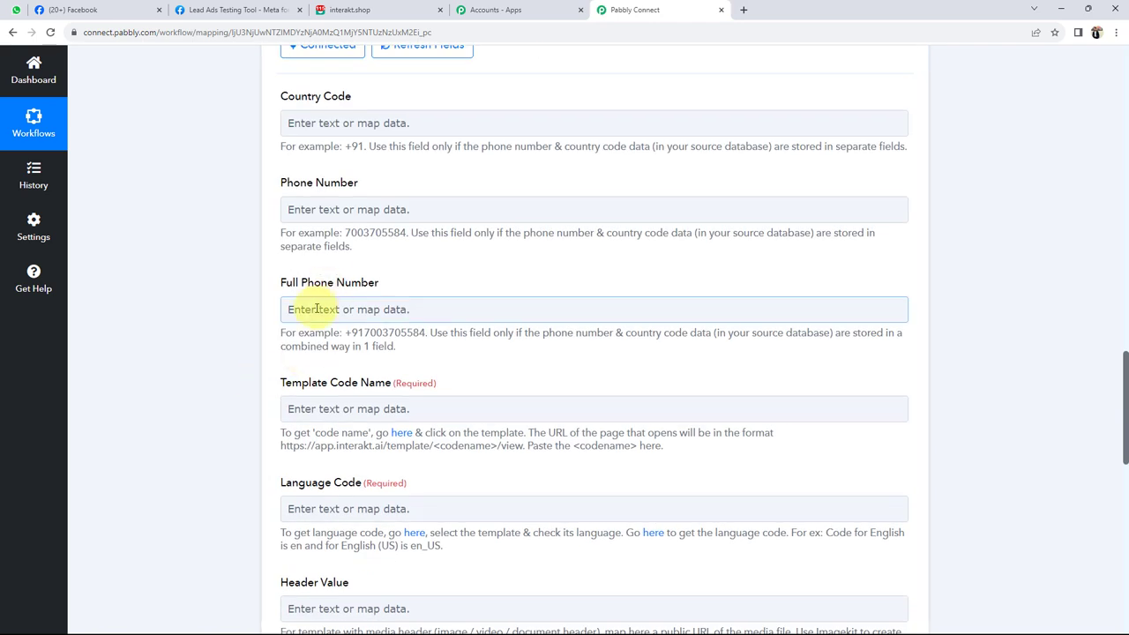
scroll(316, 312, "up", 10)
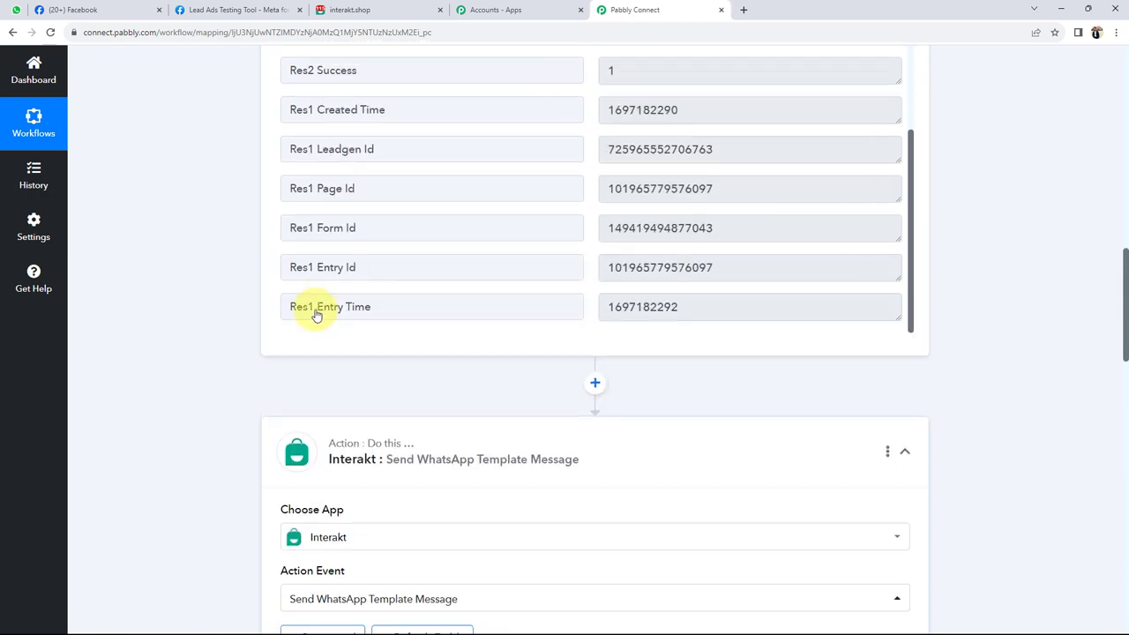
scroll(714, 222, "up", 3)
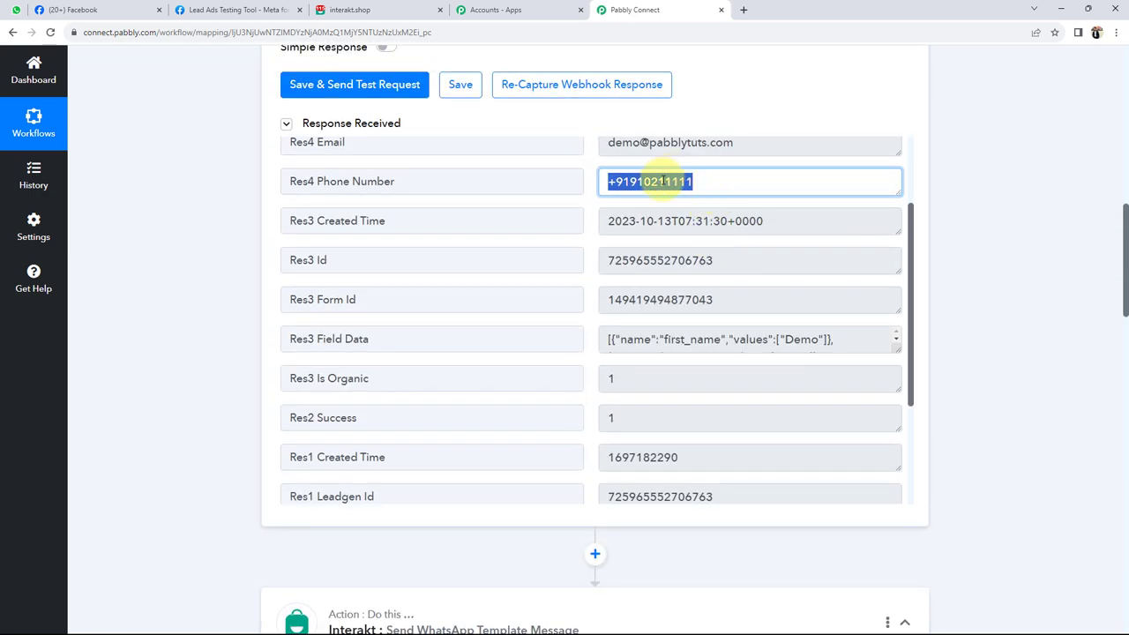
scroll(214, 353, "down", 10)
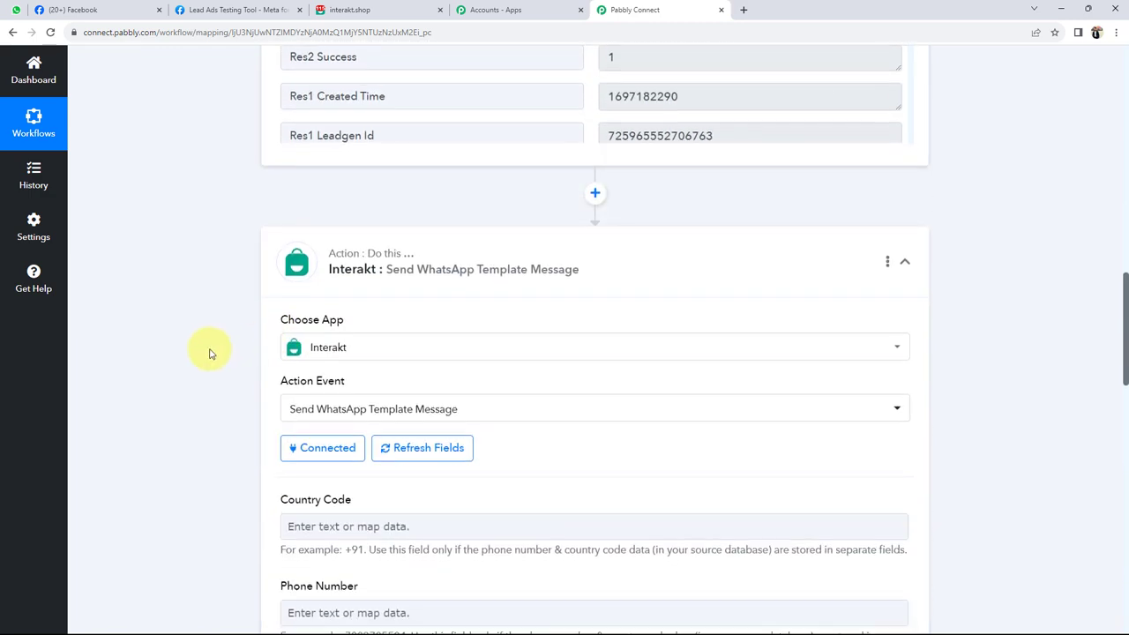
scroll(209, 353, "down", 2)
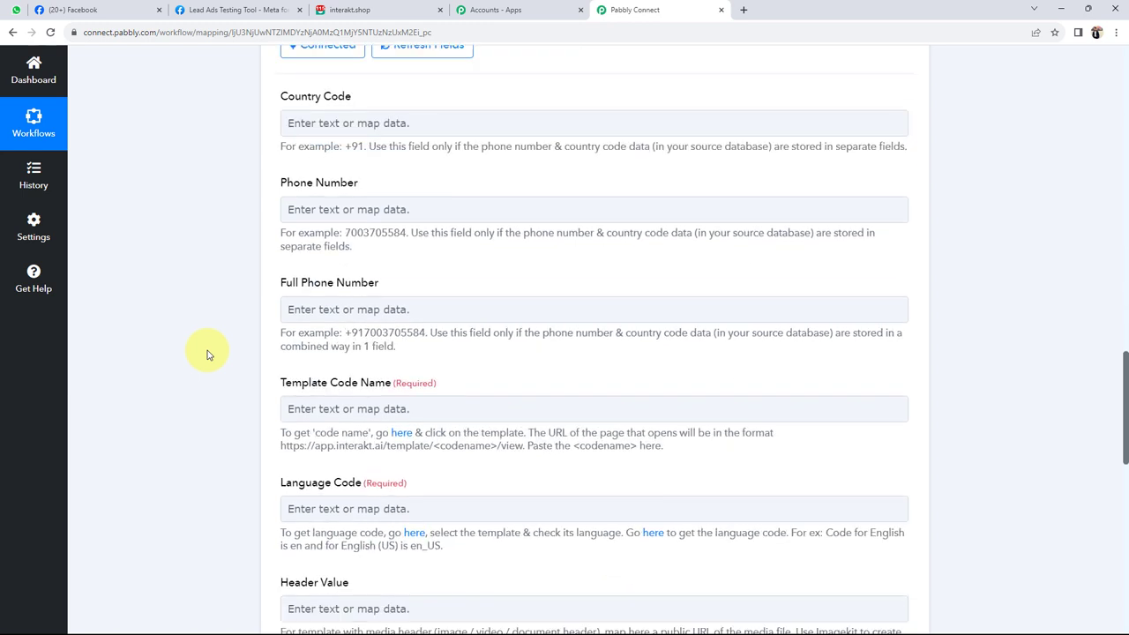
- Map Full Phone Number in the Interakt action to Res4 Phone Number from the Facebook Lead Ads trigger
left_click(289, 309)
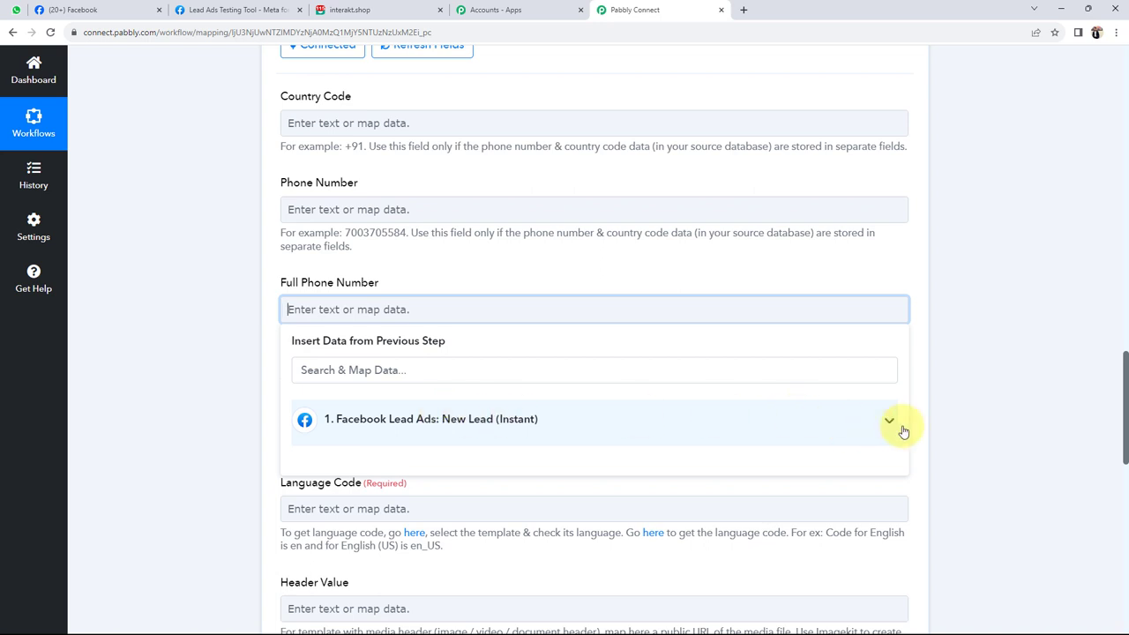
left_click(874, 424)
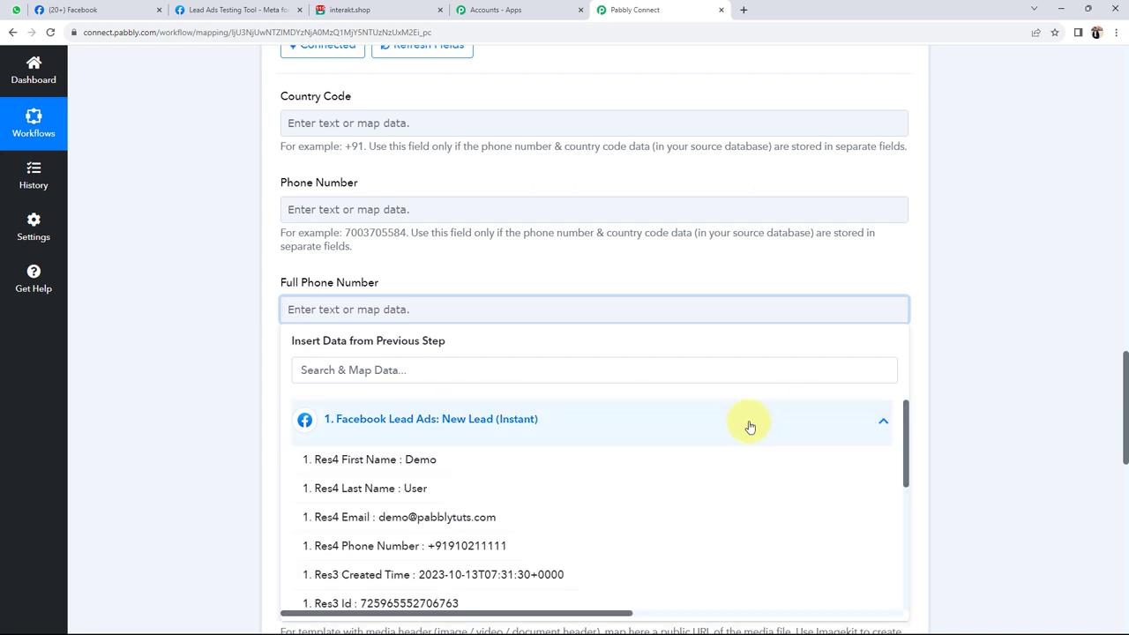
left_click(457, 549)
left_click(265, 353)
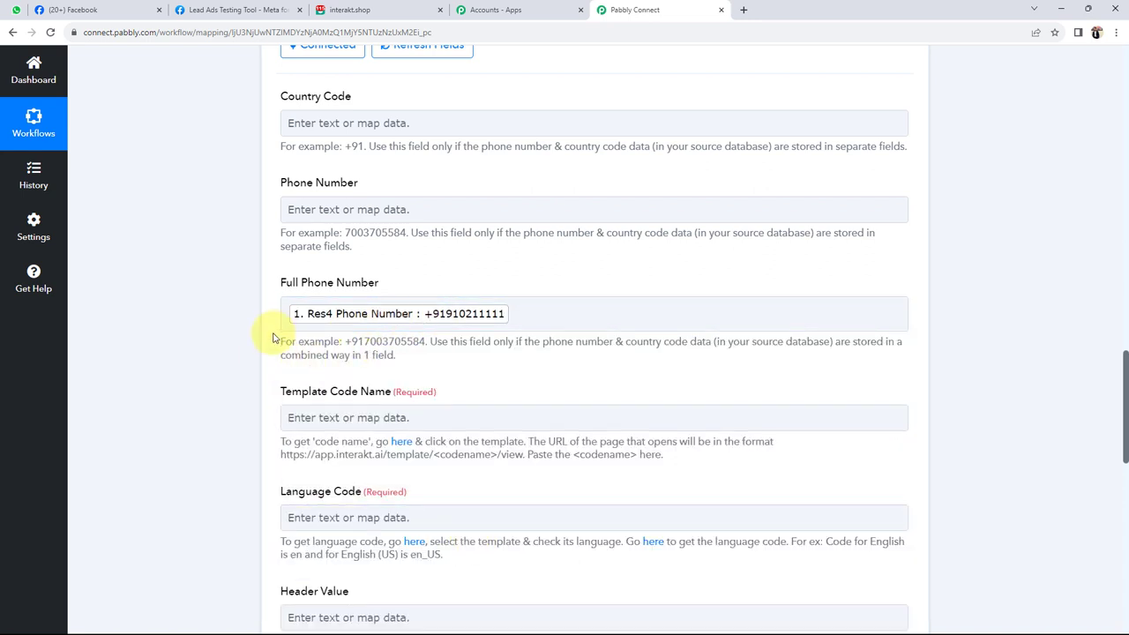
scroll(270, 340, "down", 2)
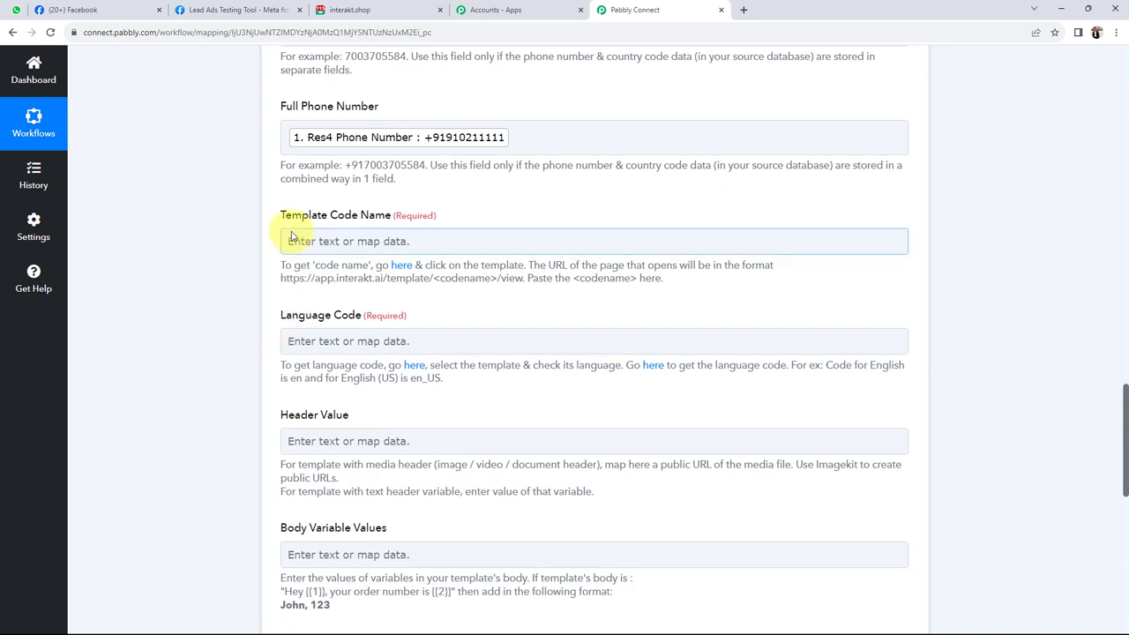
- Open the list of active WhatsApp templates in Interakt from the Template Code Name help link
left_click_drag(277, 215, 374, 222)
left_click(161, 273)
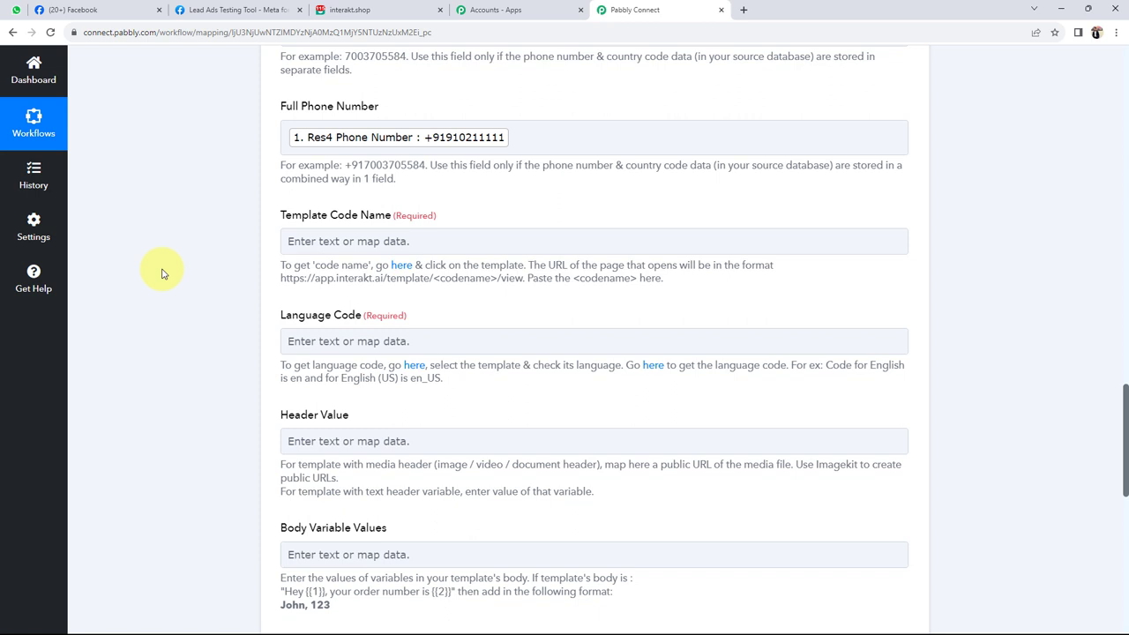
left_click(403, 267)
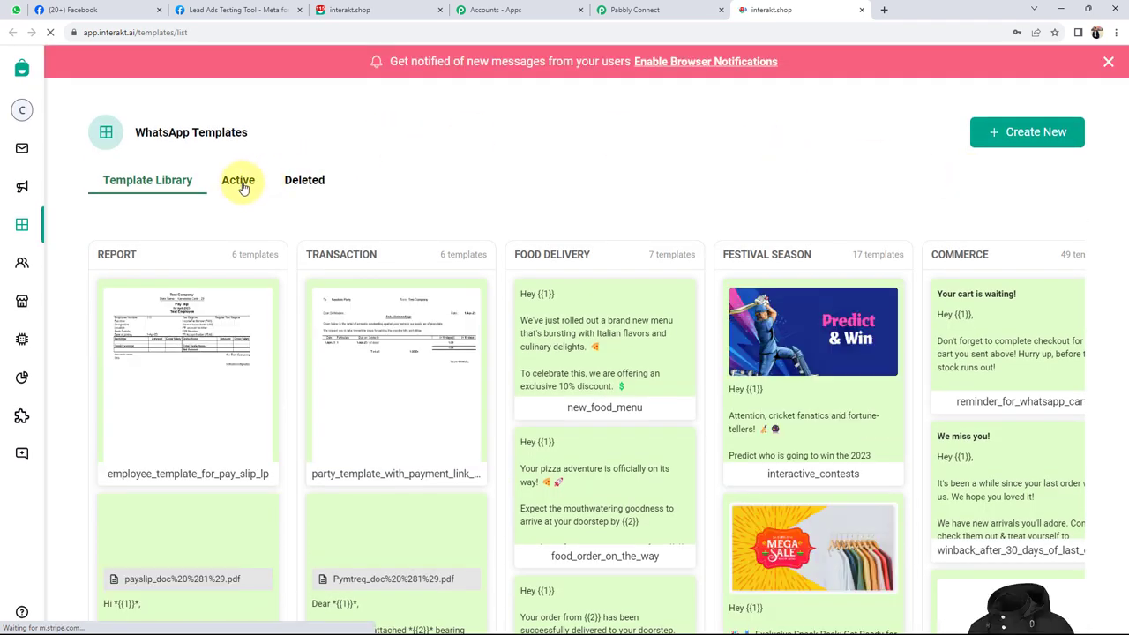
left_click(239, 181)
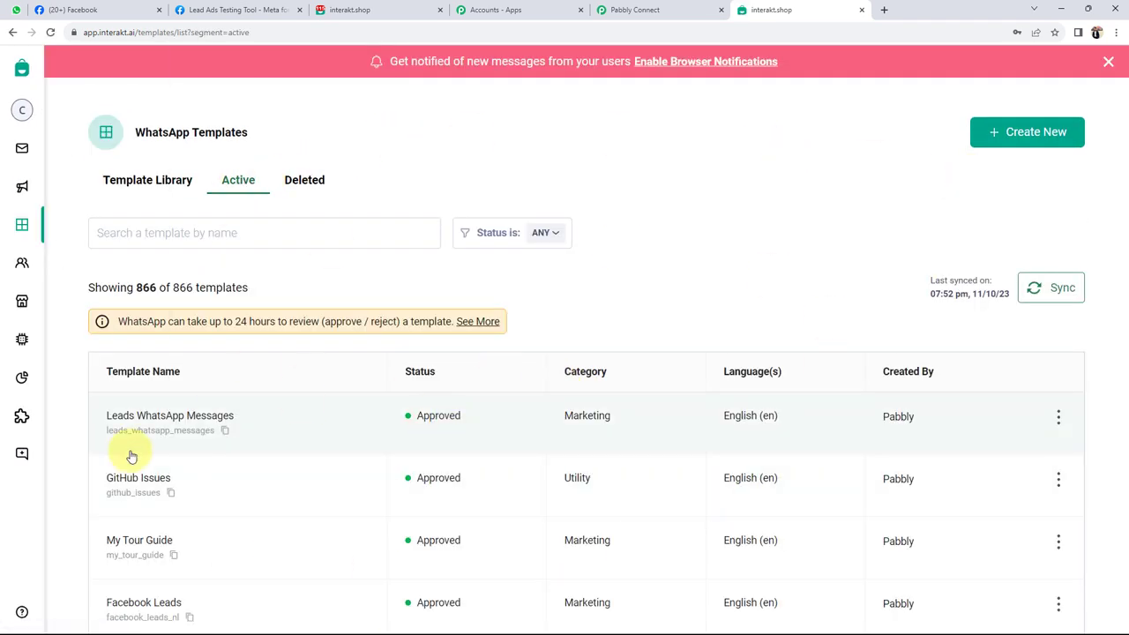
- Look through the active templates and open the Facebook Leads template
scroll(127, 454, "down", 2)
scroll(271, 451, "down", 3)
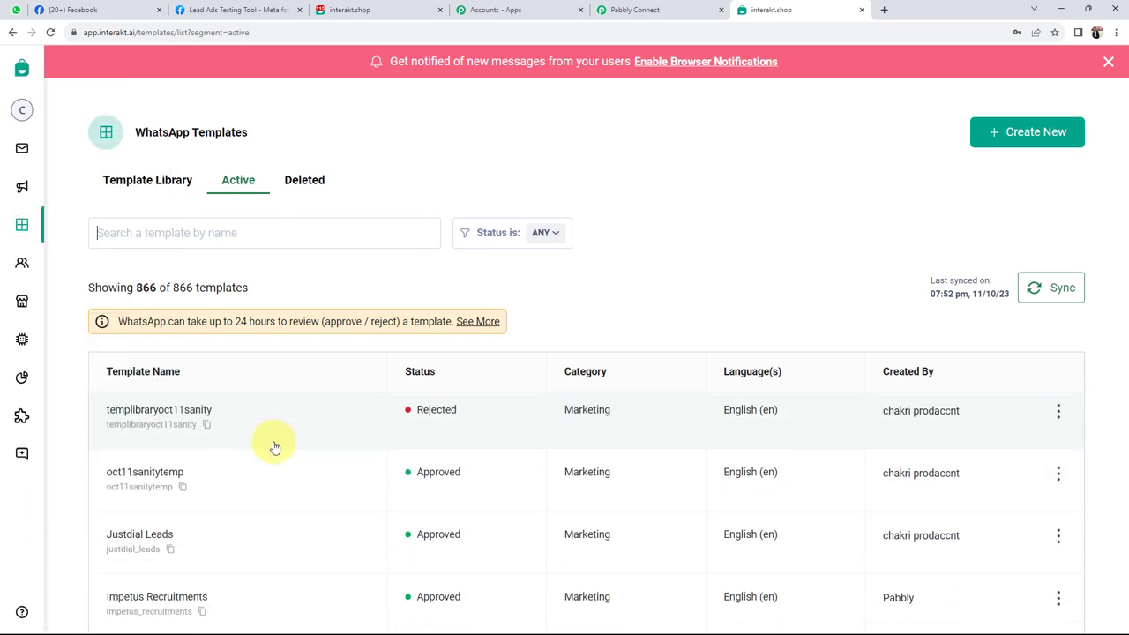
scroll(104, 496, "down", 1)
scroll(68, 511, "down", 3)
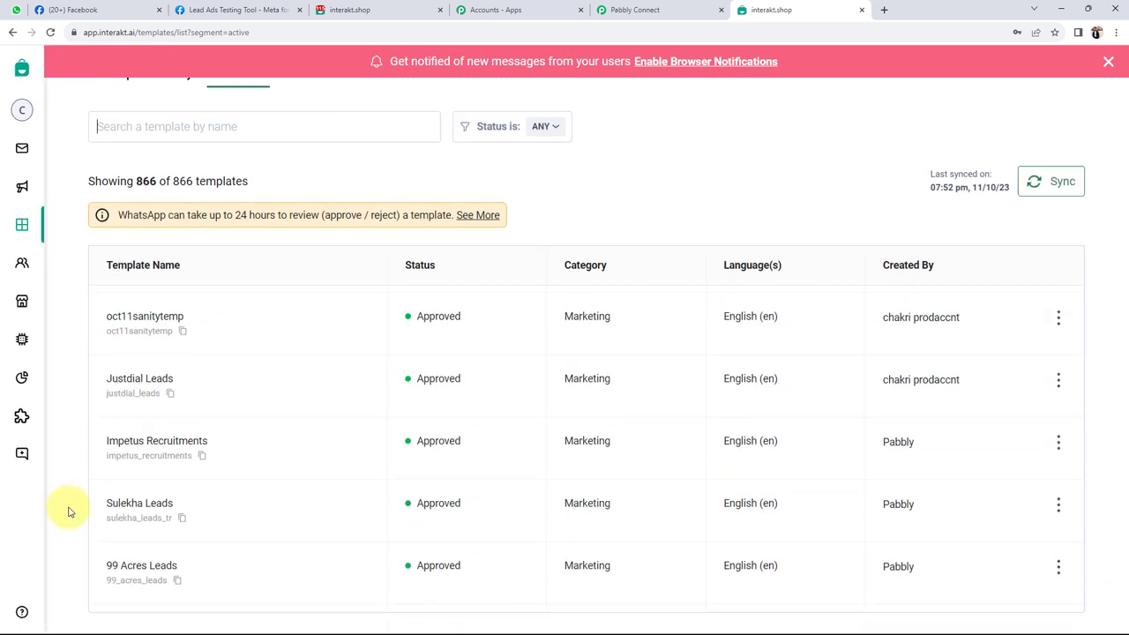
scroll(133, 503, "up", 3)
scroll(145, 489, "up", 2)
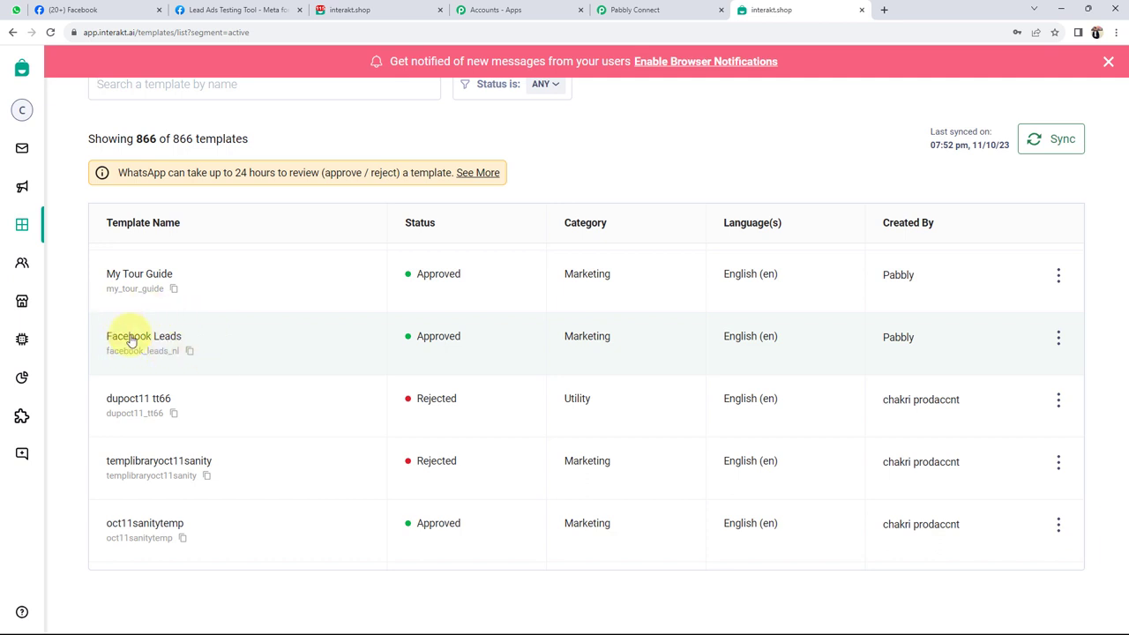
scroll(877, 159, "up", 3)
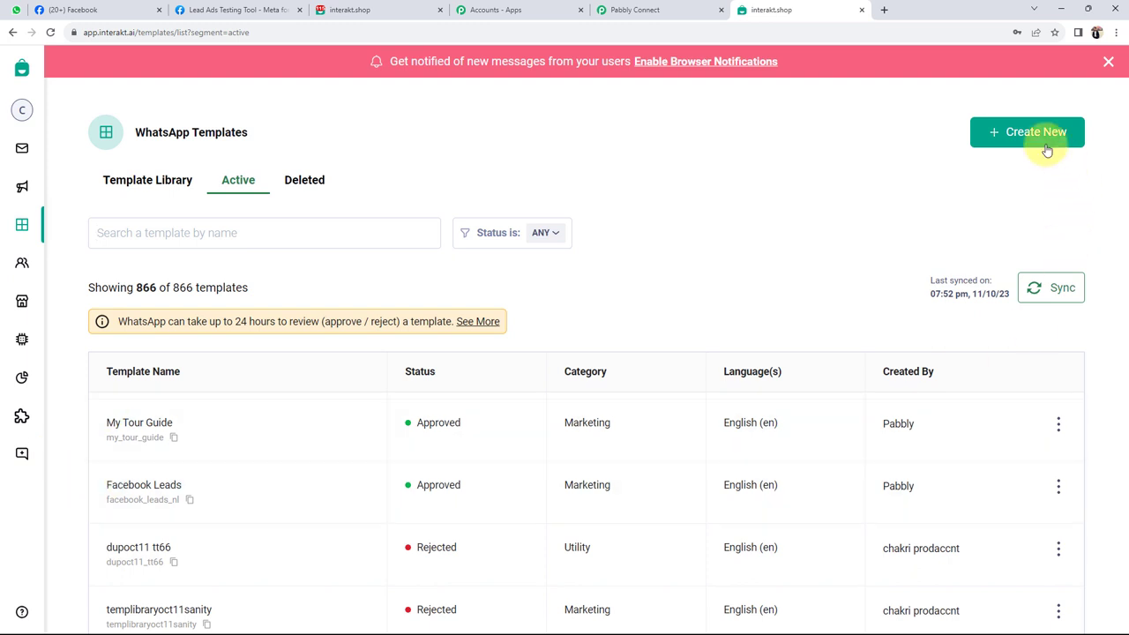
left_click(295, 230)
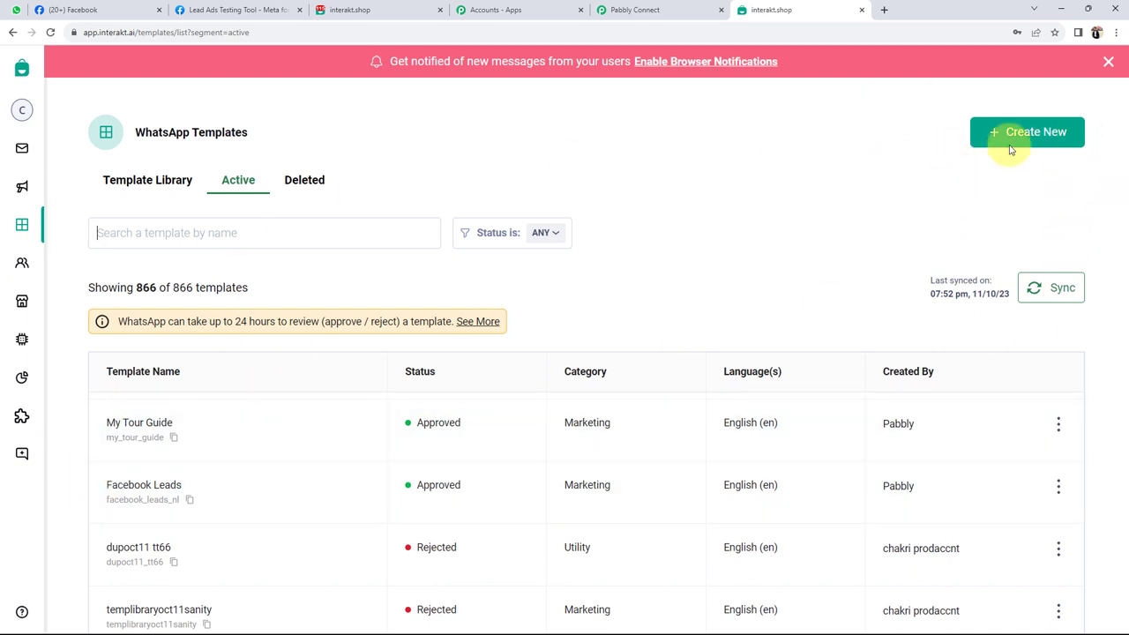
left_click(122, 486)
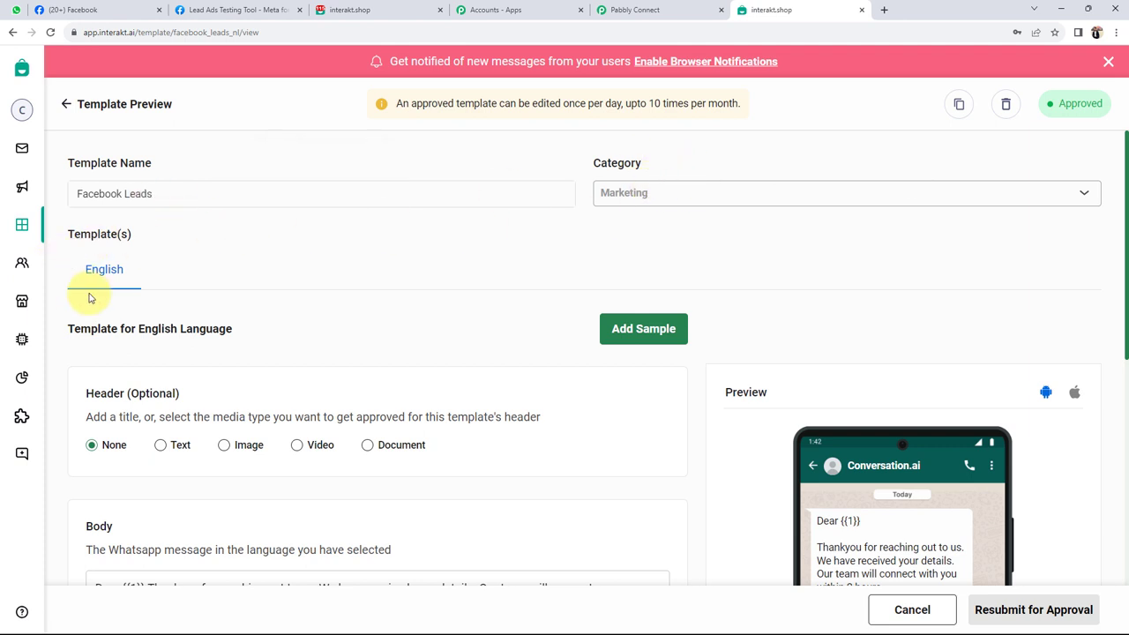
- Examine the header type and the body message of the Facebook Leads template
scroll(79, 349, "down", 1)
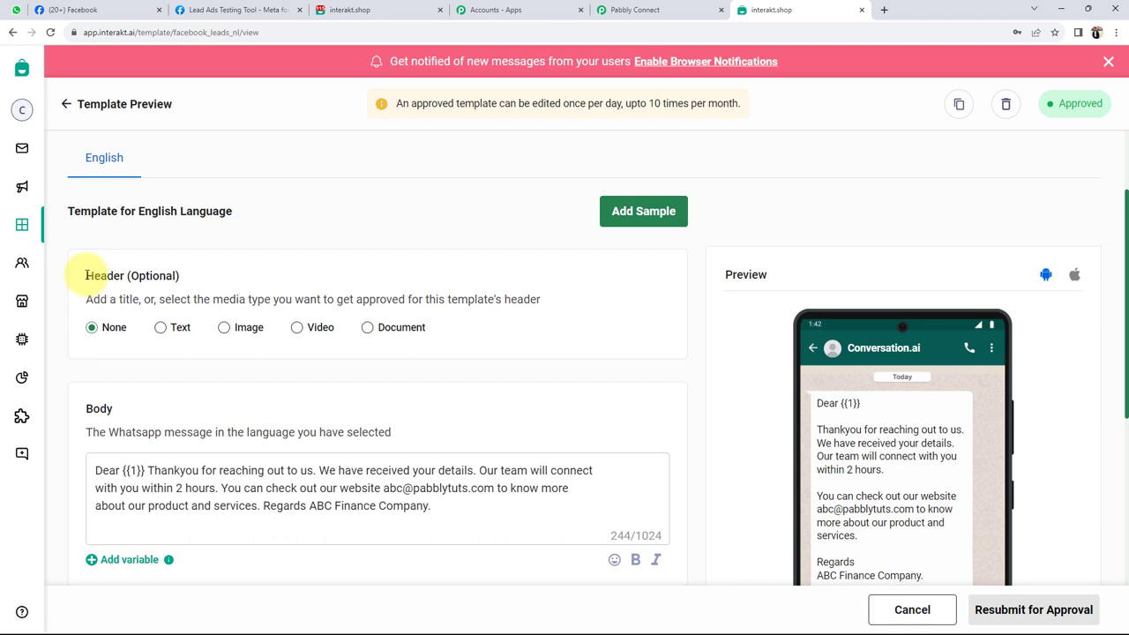
left_click_drag(85, 275, 121, 274)
left_click(213, 275)
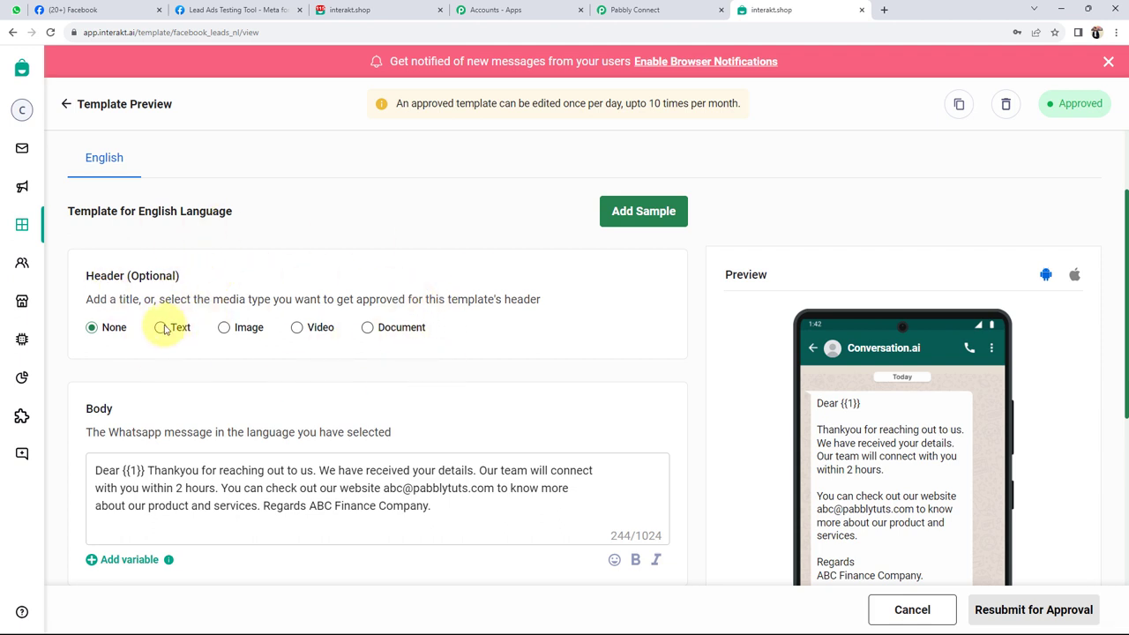
scroll(164, 329, "down", 3)
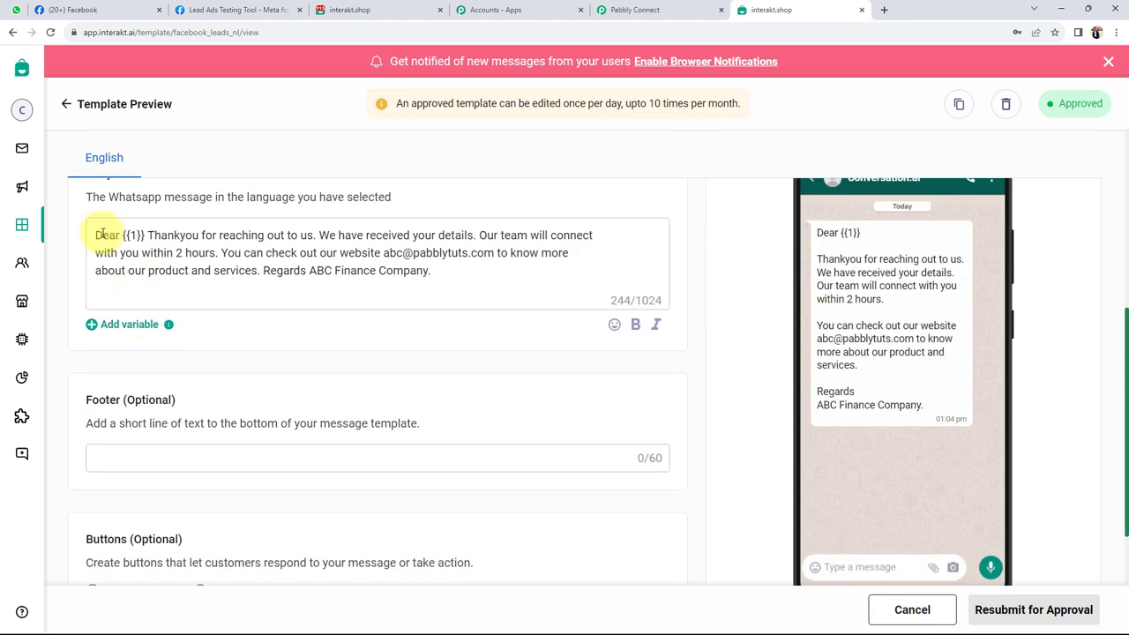
- Lay out the template's body message on separate lines for the Dear {{1}} greeting, the message sentences and the sign-off
left_click_drag(101, 234, 403, 277)
key("ctrl+c")
left_click(459, 294)
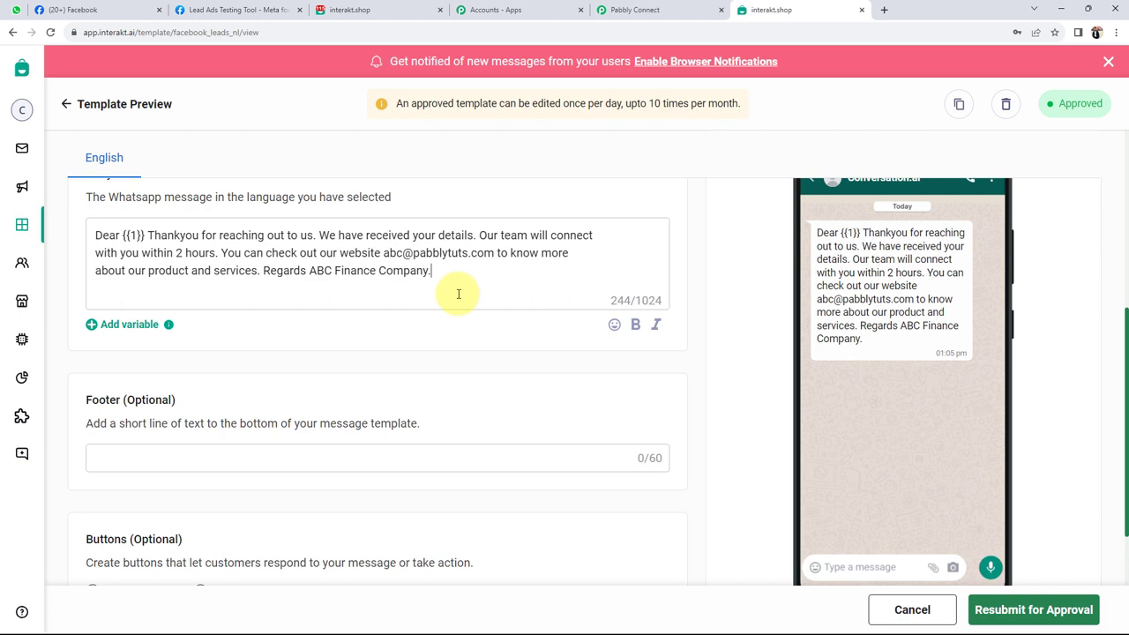
key("ctrl+a")
key("ctrl+v")
scroll(459, 294, "up", 2)
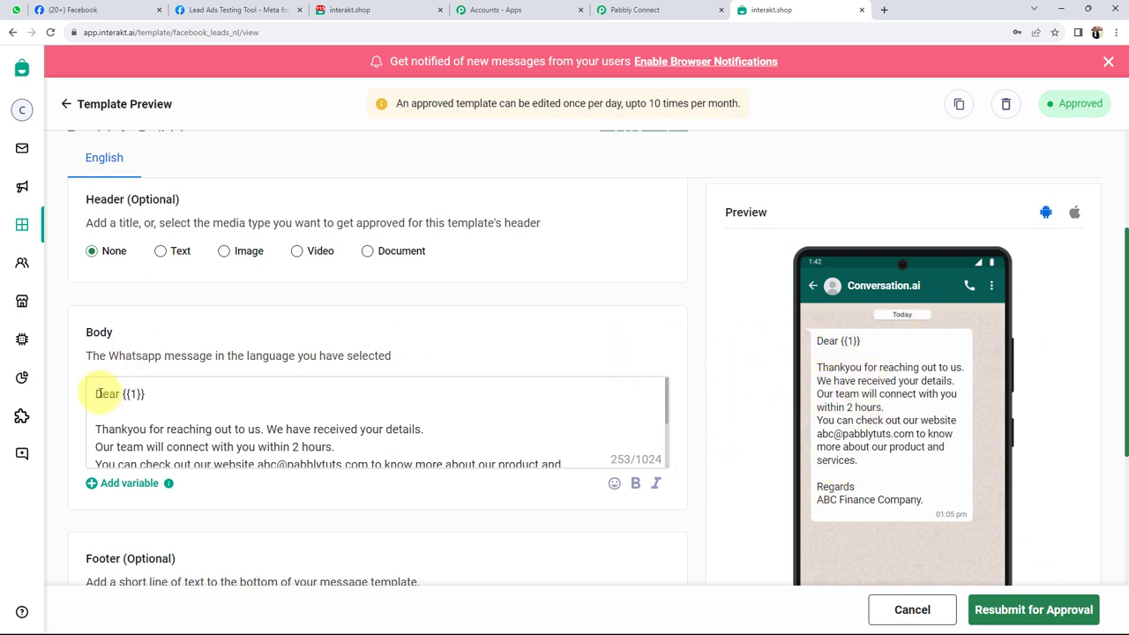
left_click_drag(124, 395, 151, 394)
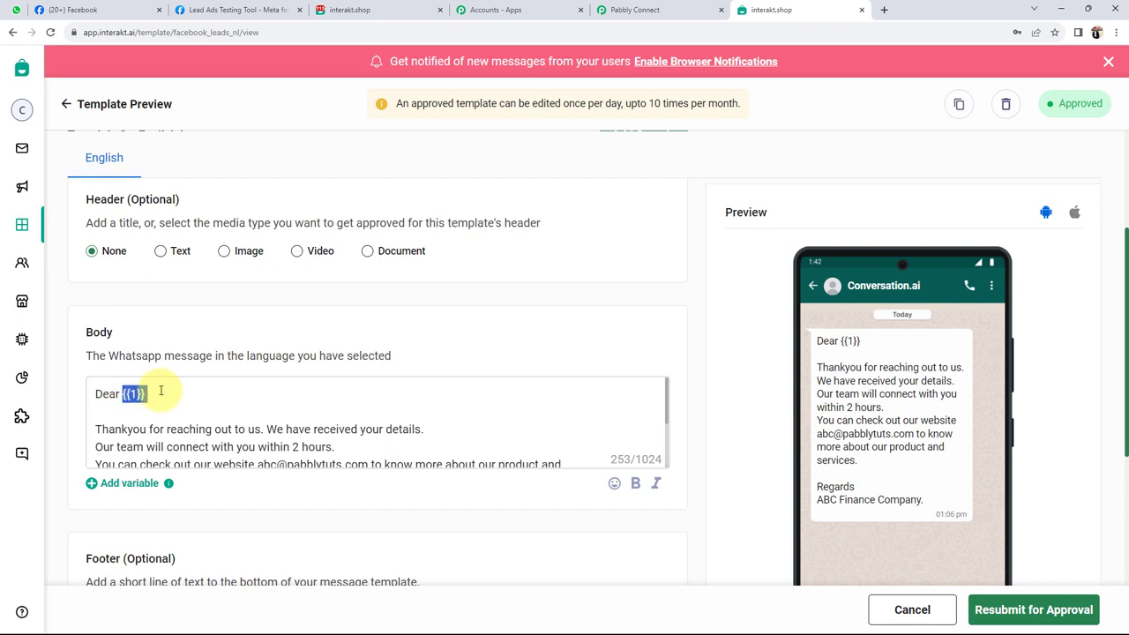
left_click(258, 324)
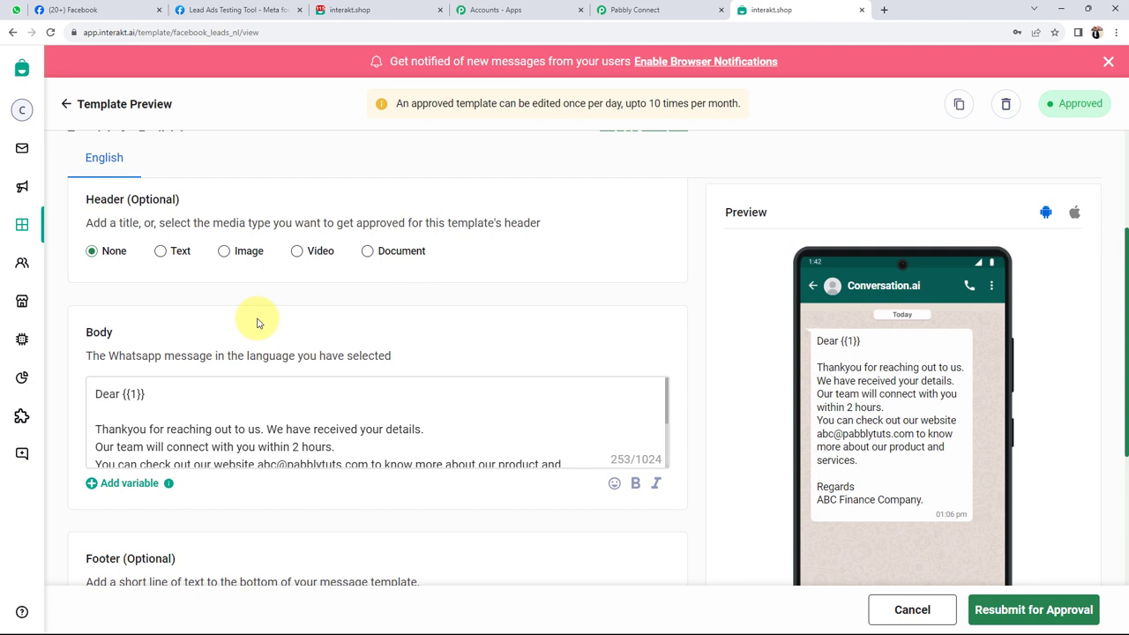
- Copy the code name facebook_leads_nl from the template's URL and enter it as the Template Code Name in Pabbly Connect
scroll(257, 321, "up", 2)
left_click(185, 34)
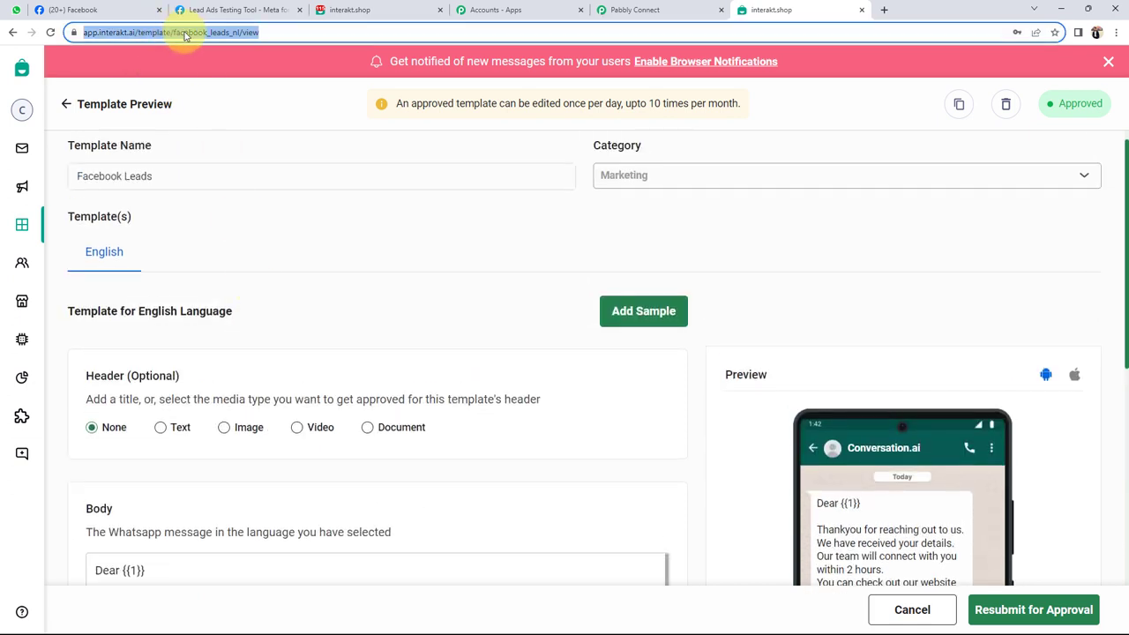
left_click(202, 33)
mouse_move(202, 33)
left_mouse_down()
mouse_move(260, 33)
mouse_move(259, 43)
mouse_move(273, 28)
mouse_move(204, 32)
left_mouse_up()
key("ctrl+c")
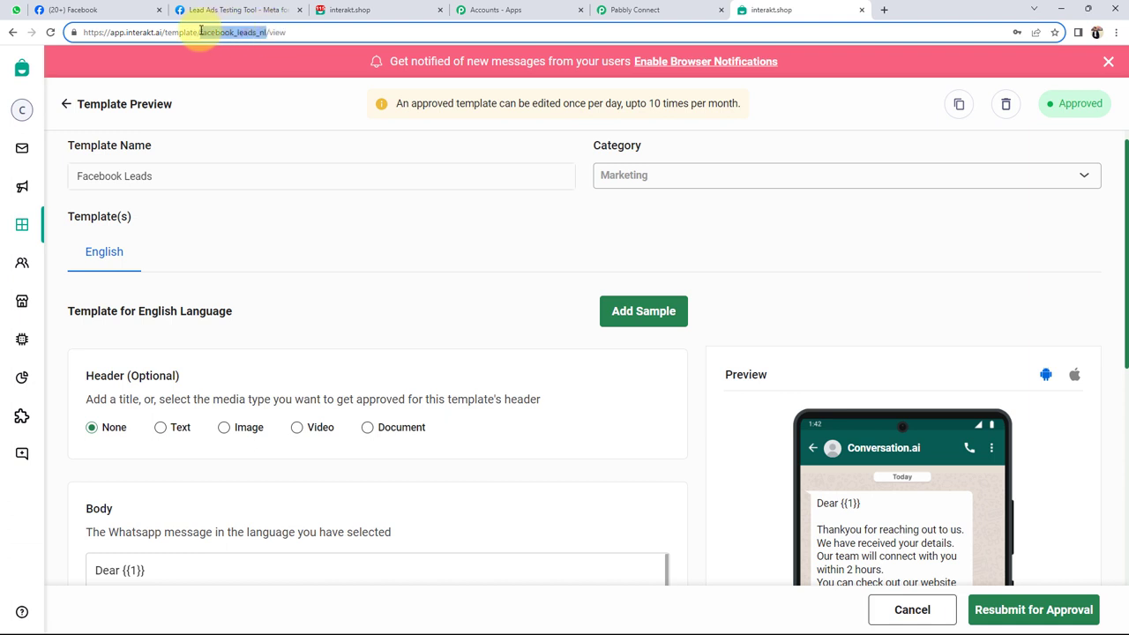
left_click(637, 9)
left_click(335, 245)
key("ctrl+v")
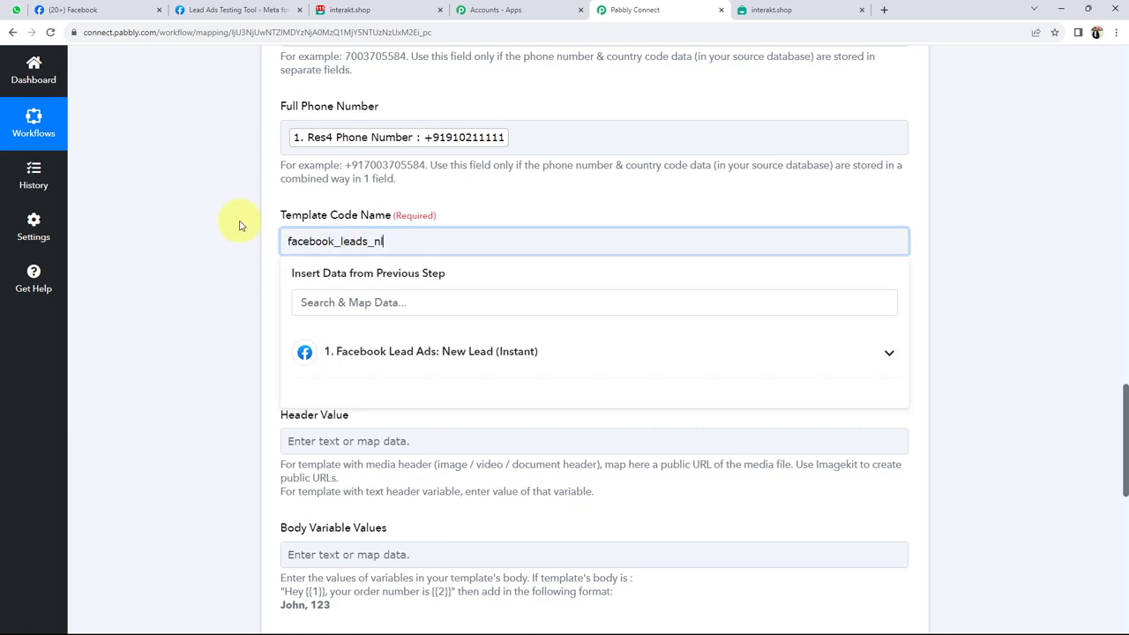
left_click(229, 222)
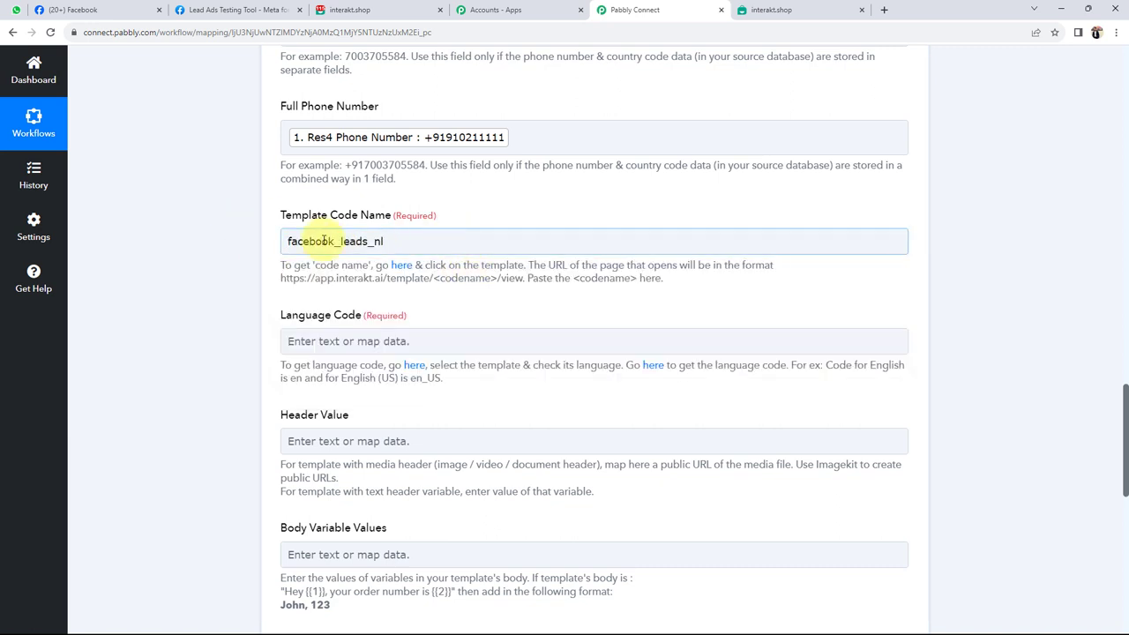
- Check the template's language in Interakt and set the Language Code to en in Pabbly Connect
left_click(793, 9)
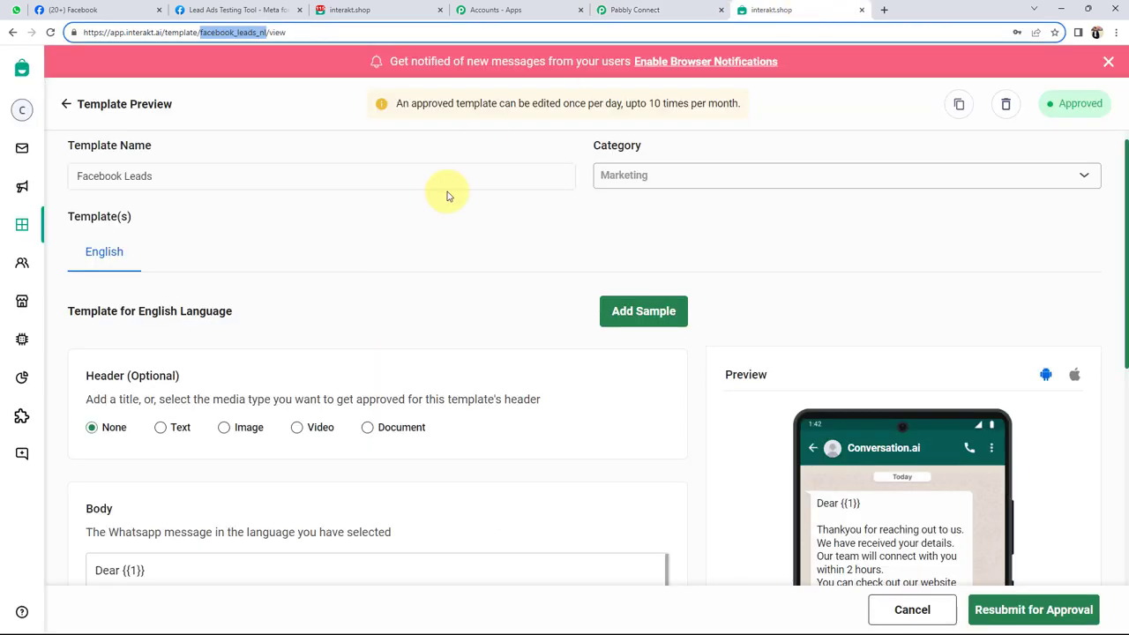
left_click(637, 10)
scroll(214, 373, "down", 2)
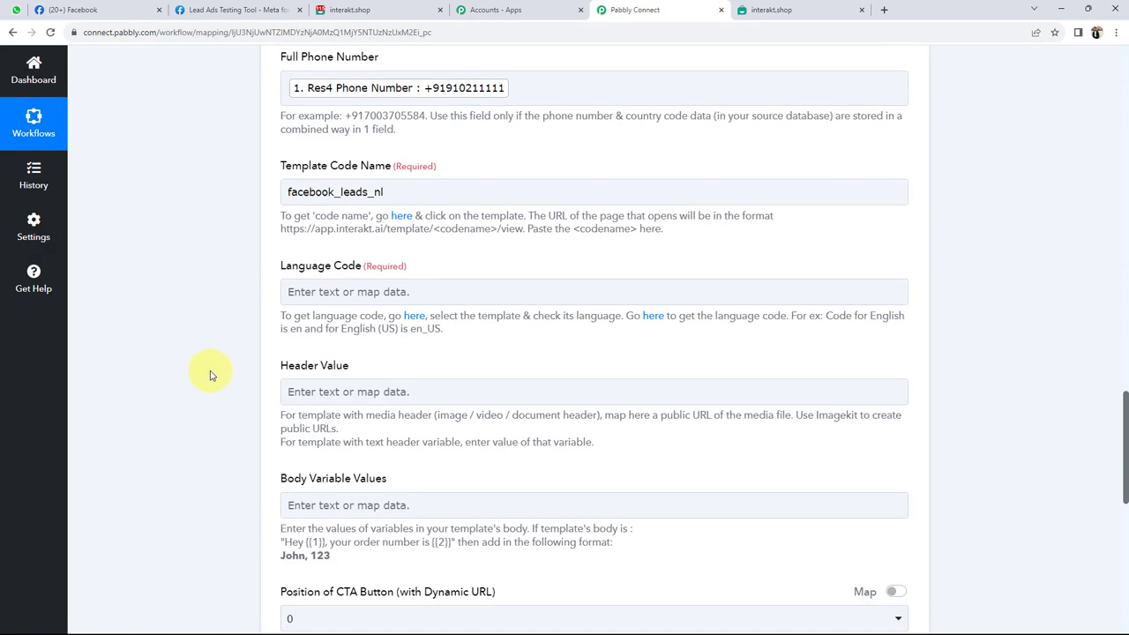
left_click(359, 220)
type("en")
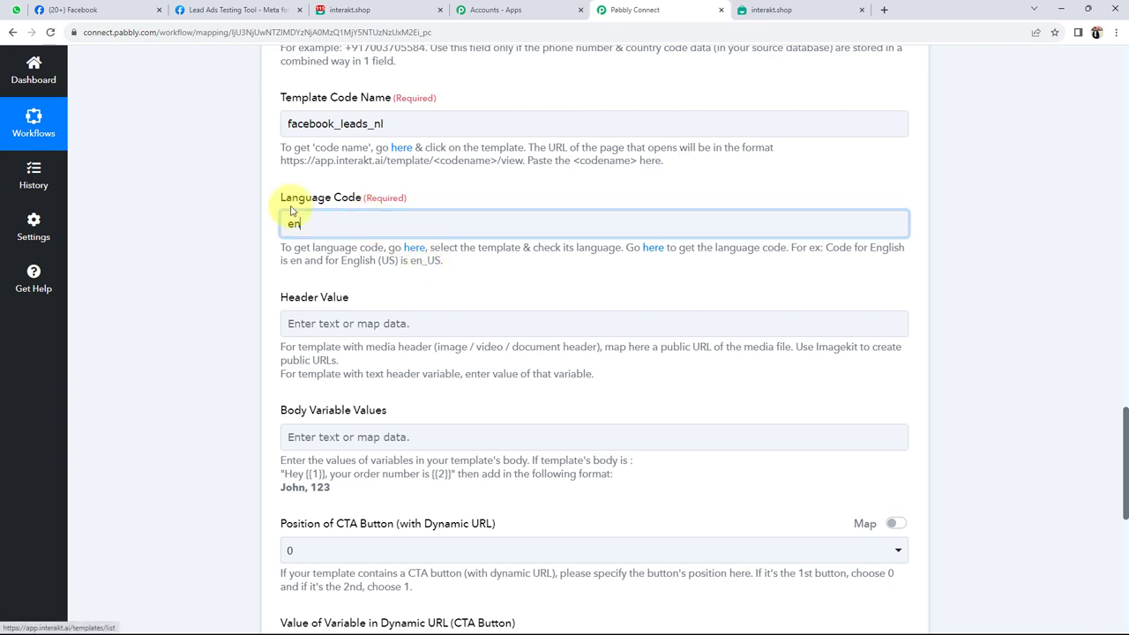
- Compare the Header Value field with the header setting of the Interakt template
left_click_drag(279, 298, 351, 298)
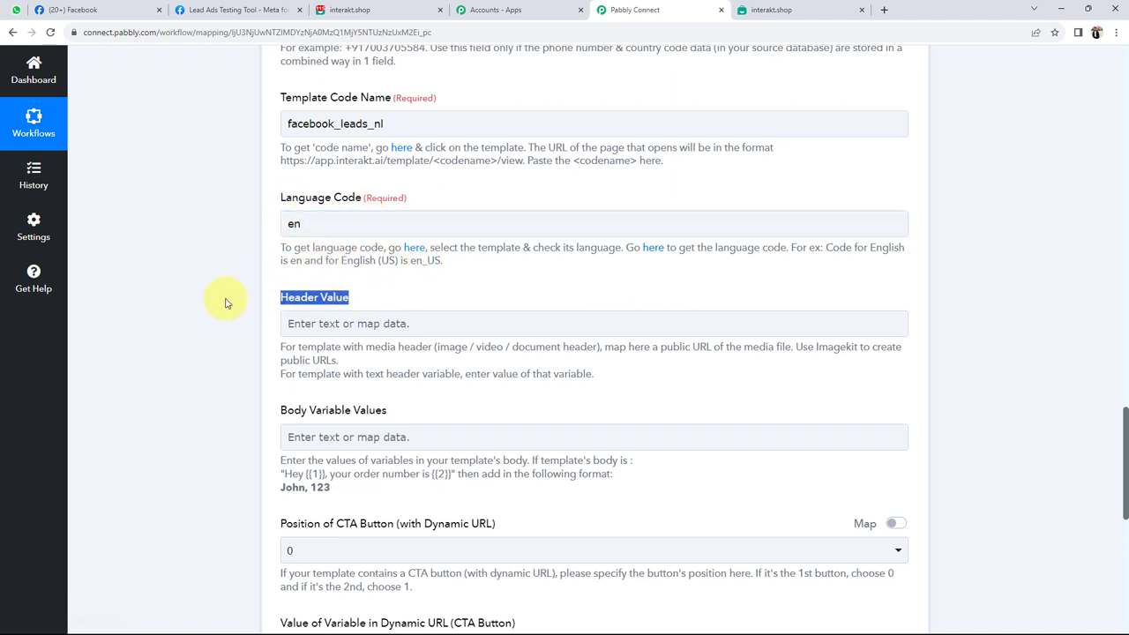
left_click(351, 298)
left_click(737, 9)
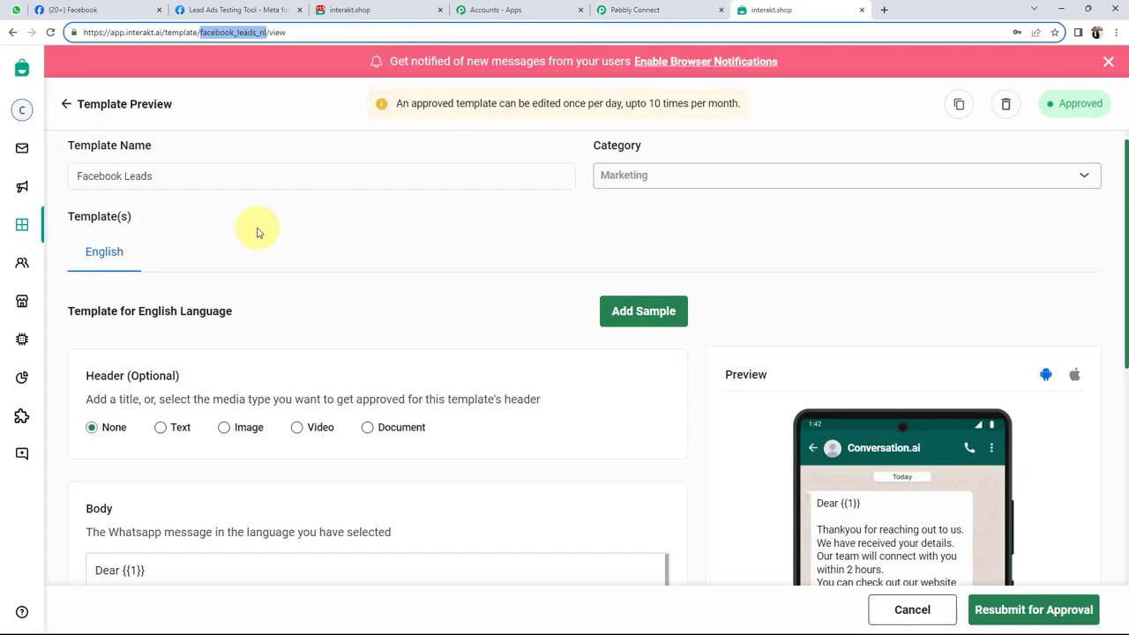
left_click(642, 9)
- Compare the Body Variable Values field with the {{1}} variable in the Interakt template's message preview
scroll(229, 363, "down", 1)
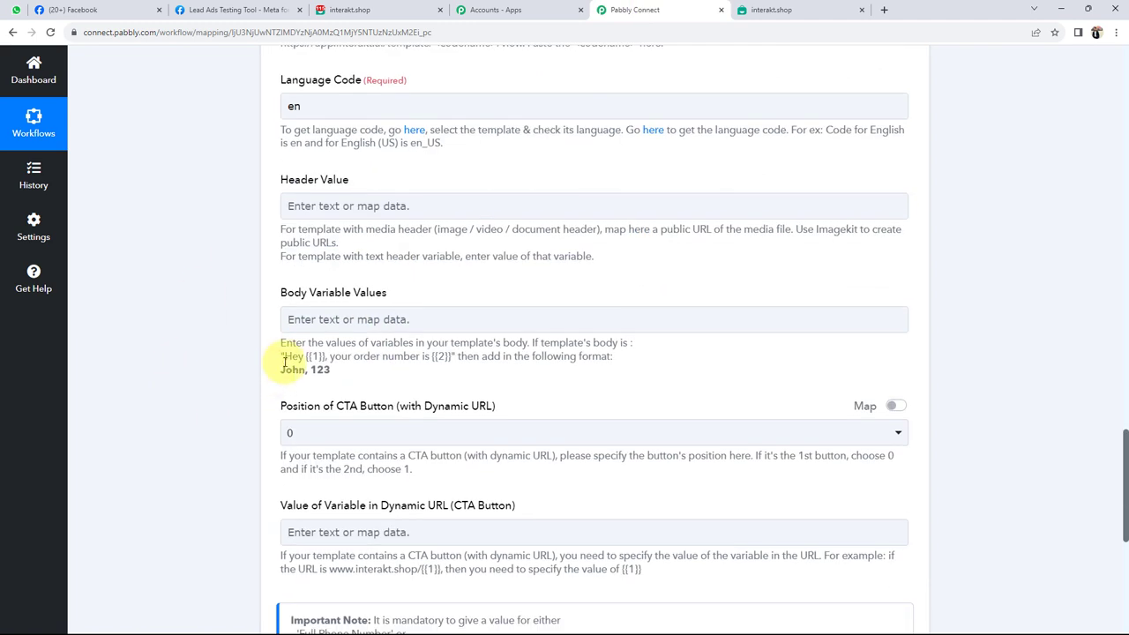
left_click_drag(280, 297, 411, 294)
left_click(234, 305)
left_click(319, 319)
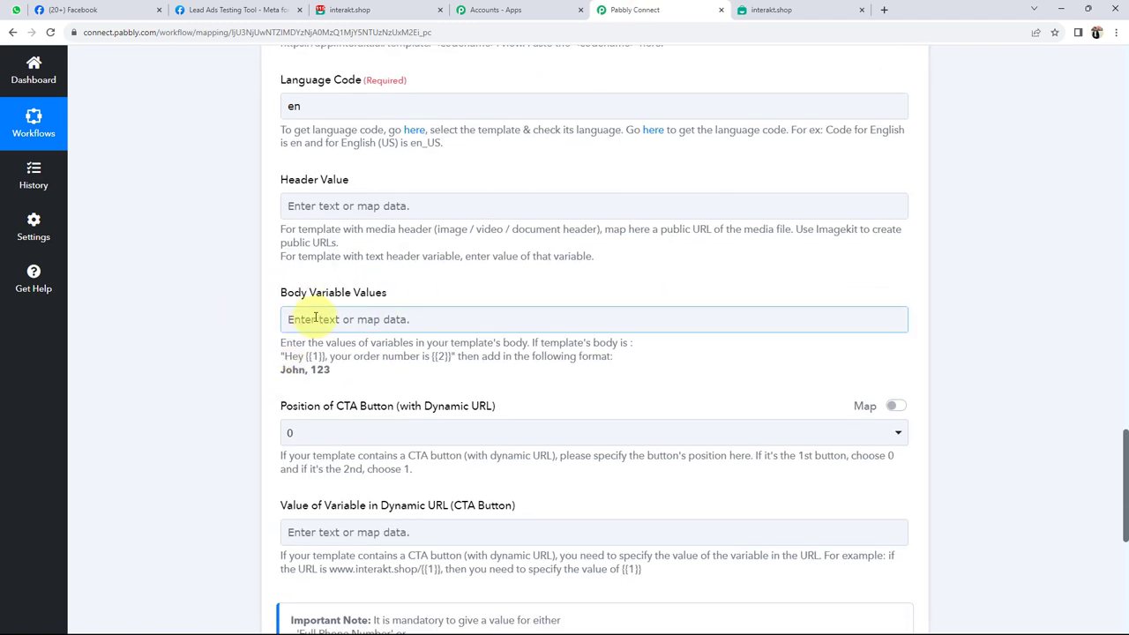
key("ctrl+Tab")
scroll(574, 486, "down", 1)
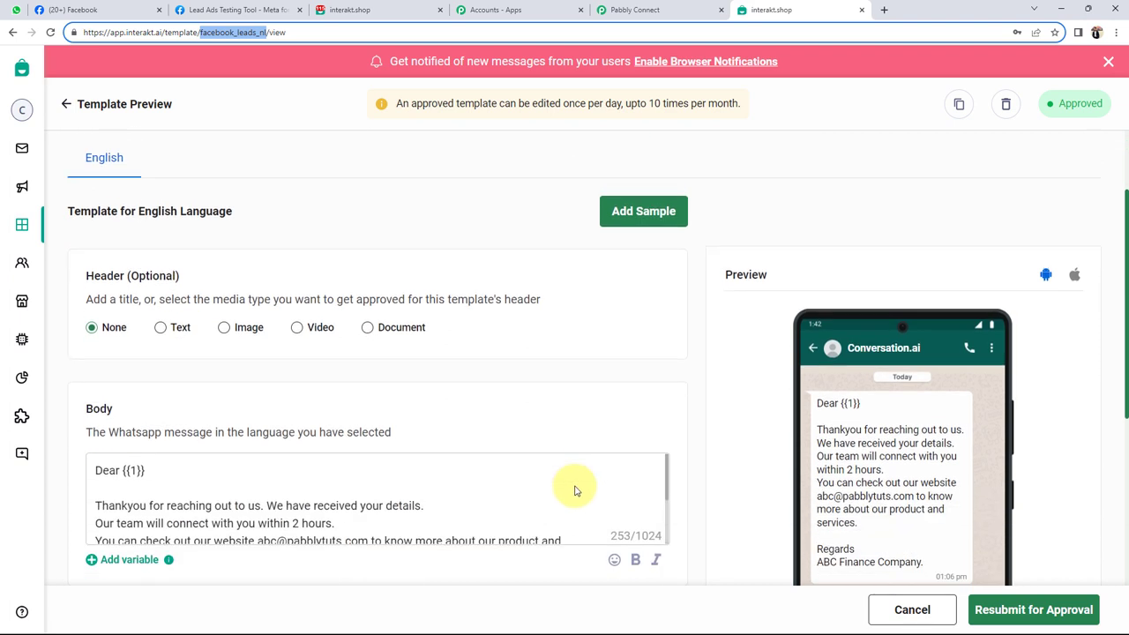
left_click_drag(839, 385, 862, 385)
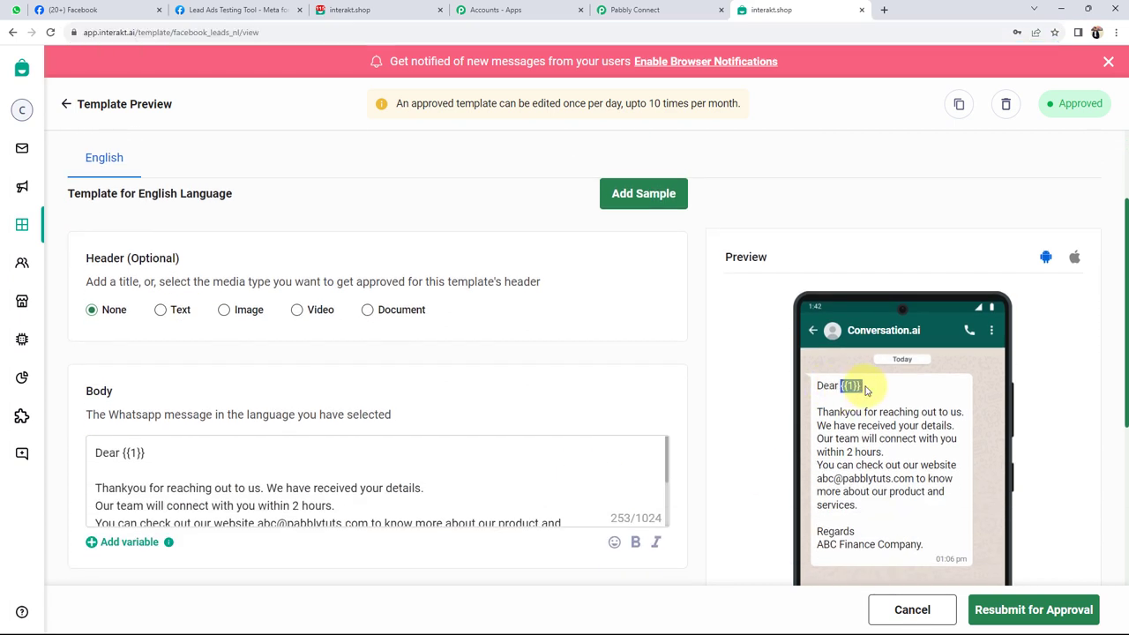
left_click(628, 10)
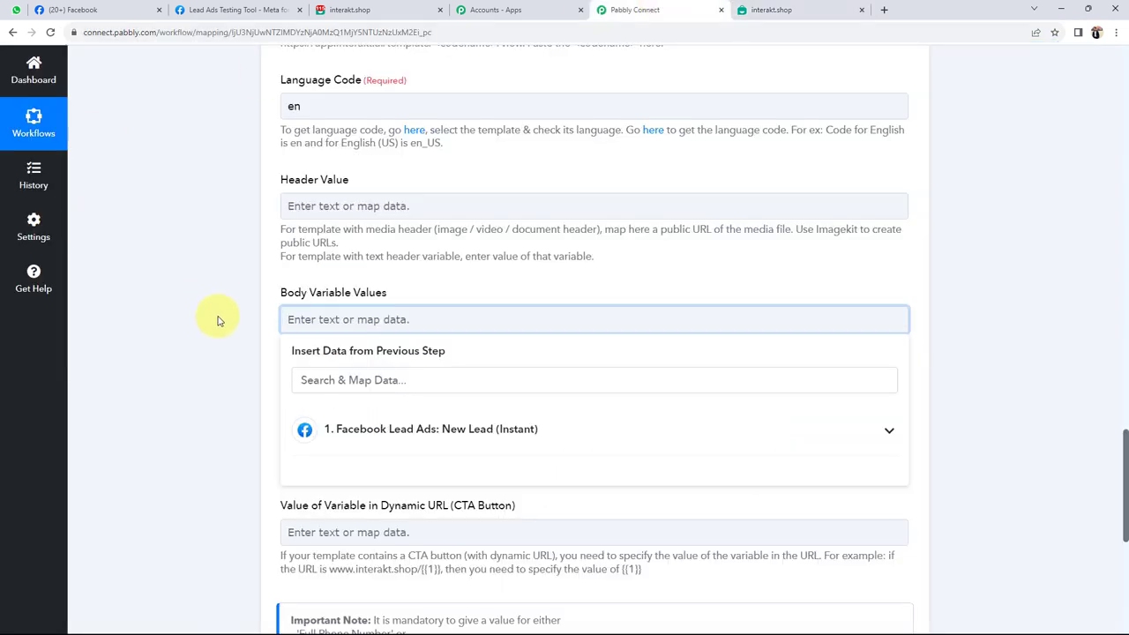
- Map Body Variable Values to Res4 First Name and Res4 Last Name from the Facebook Lead Ads trigger
left_click(366, 432)
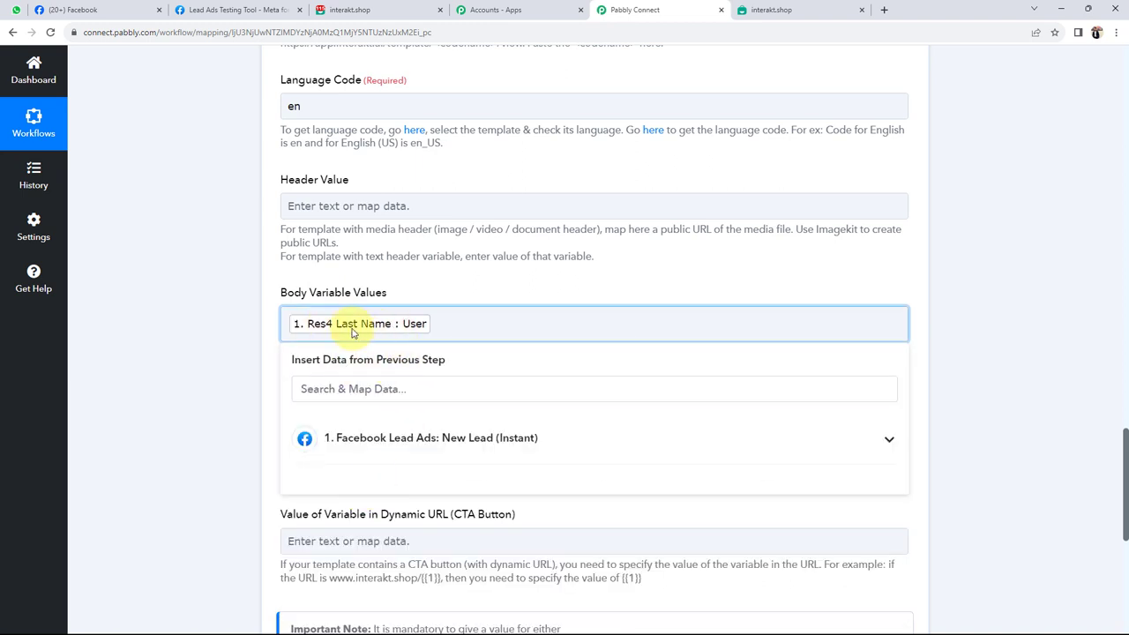
key("BackSpace")
left_click(415, 438)
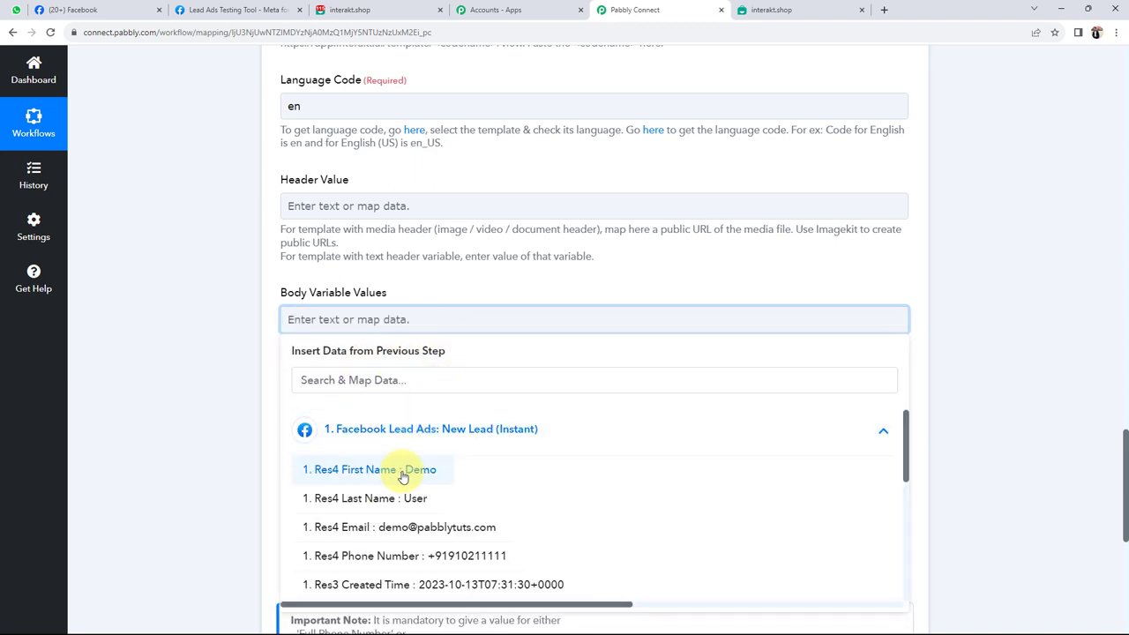
left_click(403, 469)
left_click(428, 438)
left_click(413, 516)
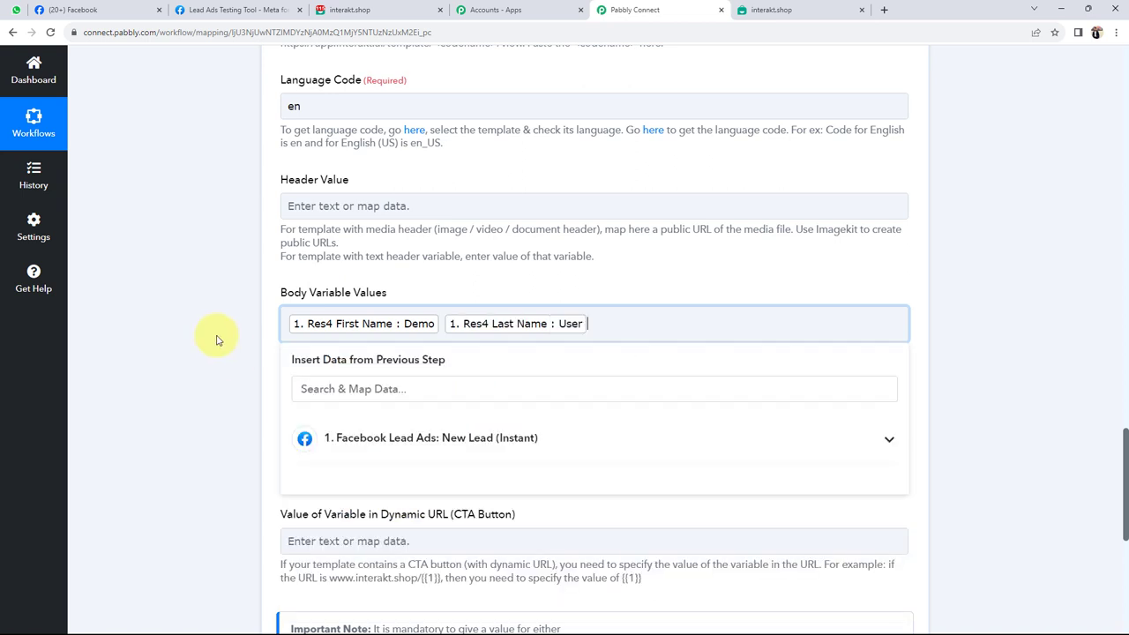
left_click(220, 341)
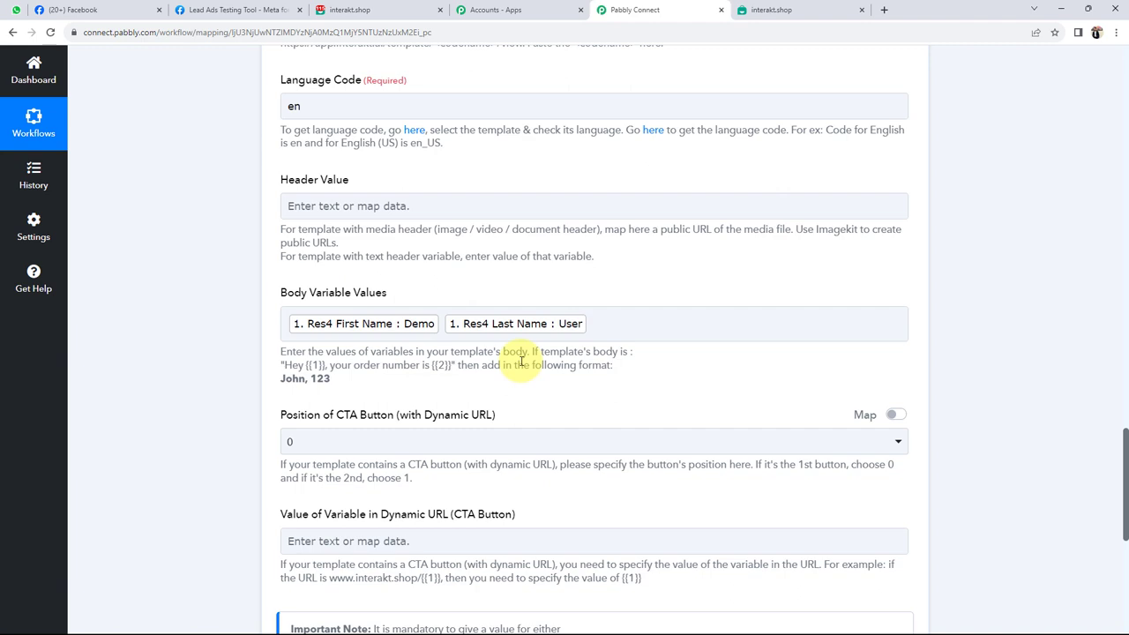
- Check the Interakt template's message body against the first and last name mapped in Pabbly Connect's Body Variable Values
left_click(769, 10)
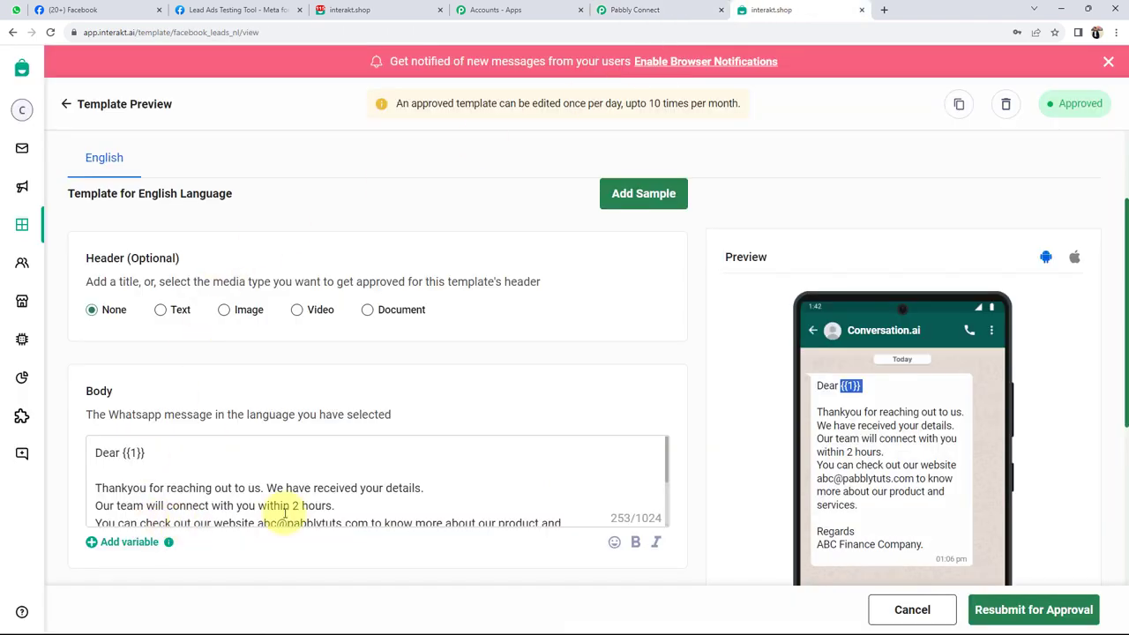
left_click(666, 8)
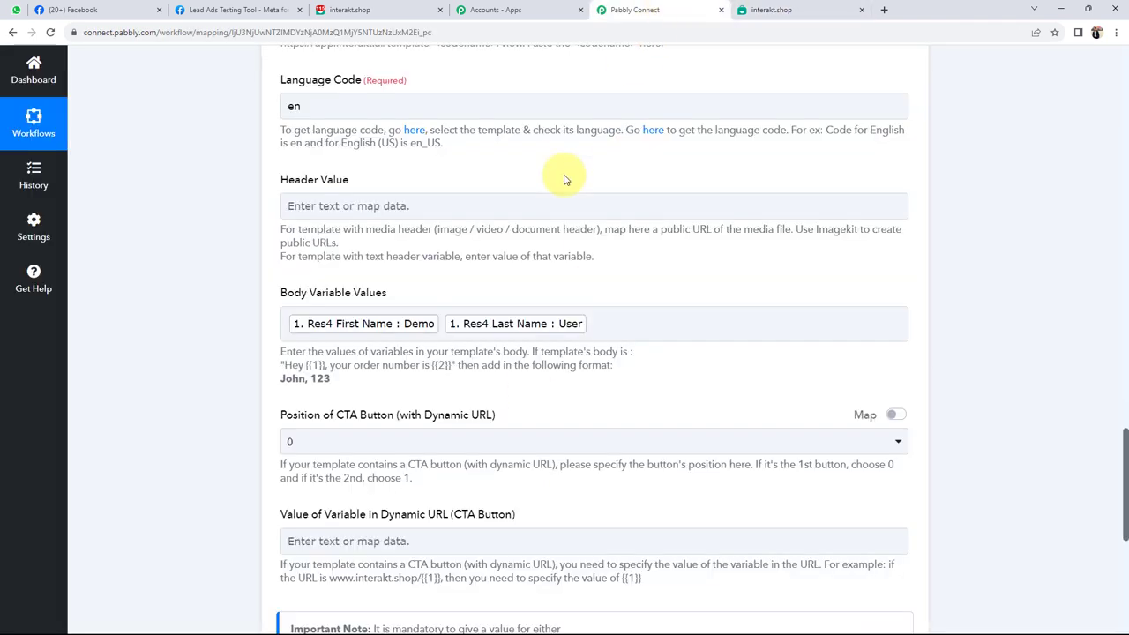
left_click(610, 334)
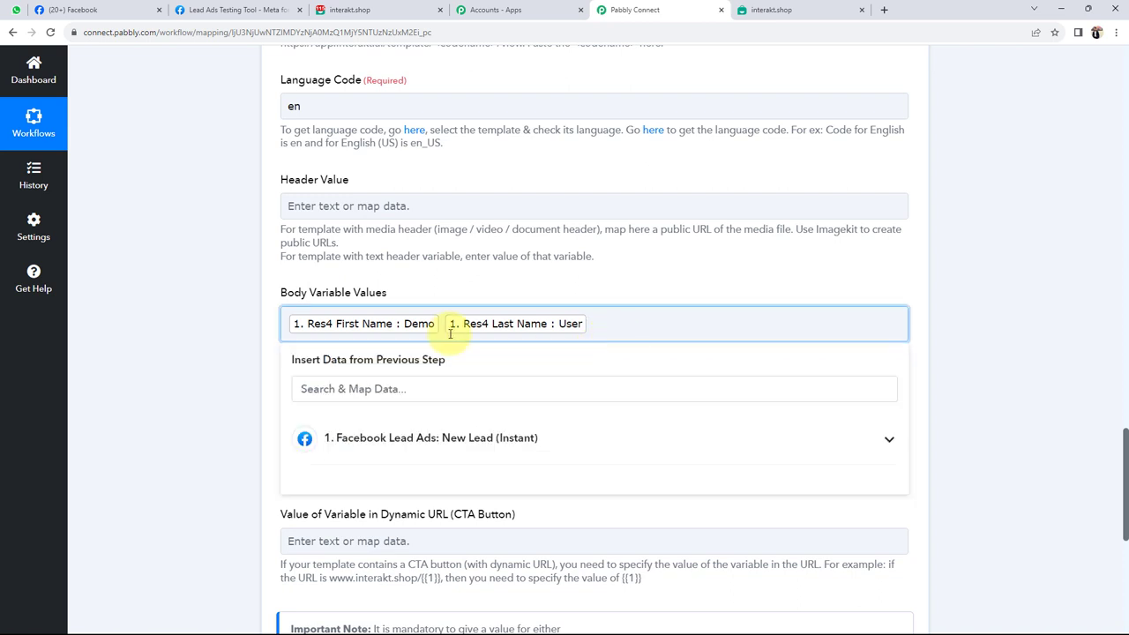
left_click(234, 325)
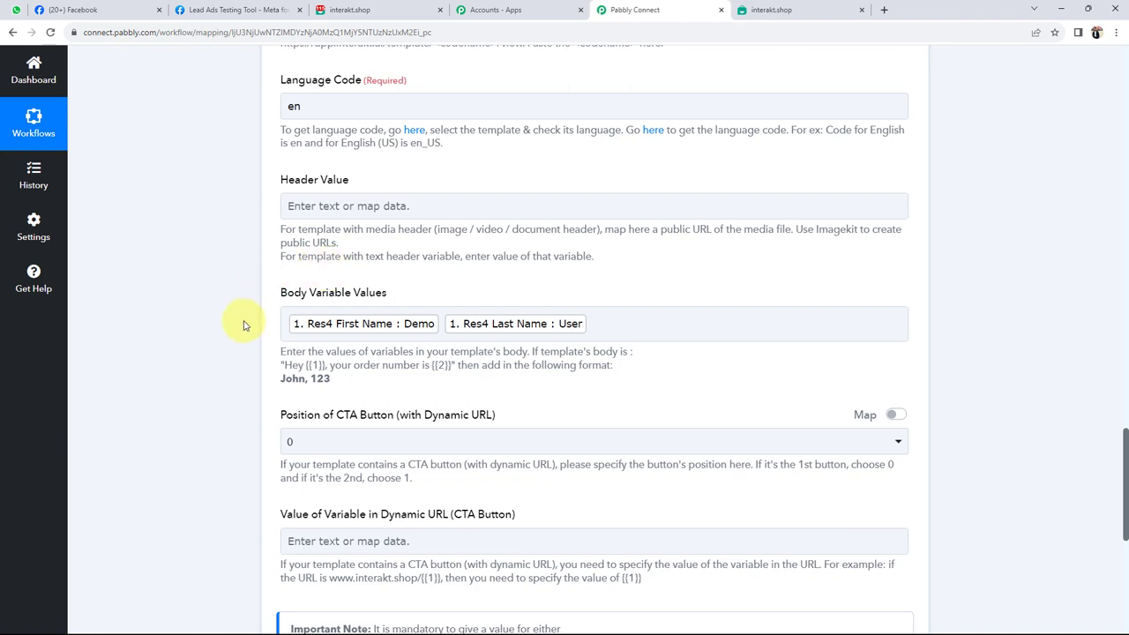
- Review the Interakt action's mapped phone number, template code, language and body fields, and look at the ABC Finance Company Facebook page
scroll(494, 291, "up", 3)
scroll(235, 383, "down", 2)
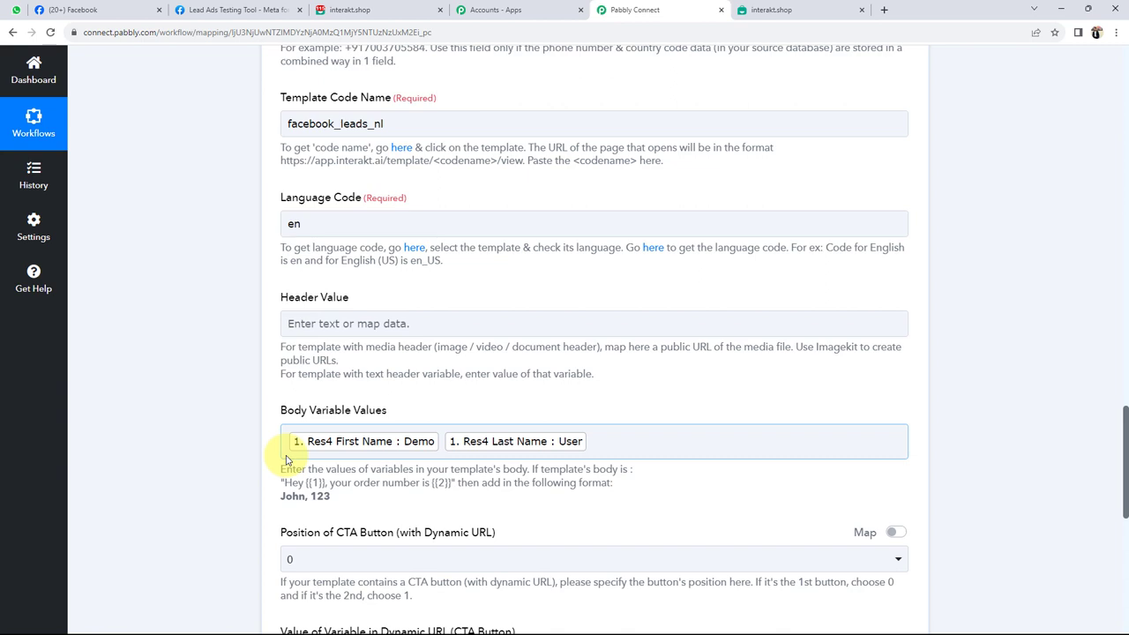
left_click(123, 9)
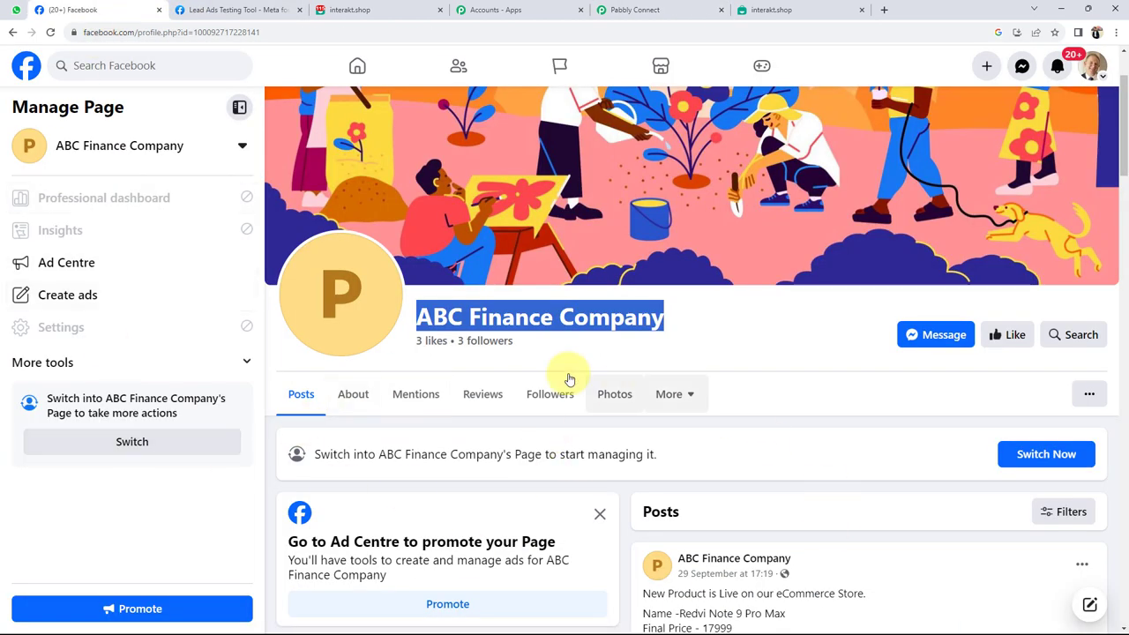
left_click(670, 11)
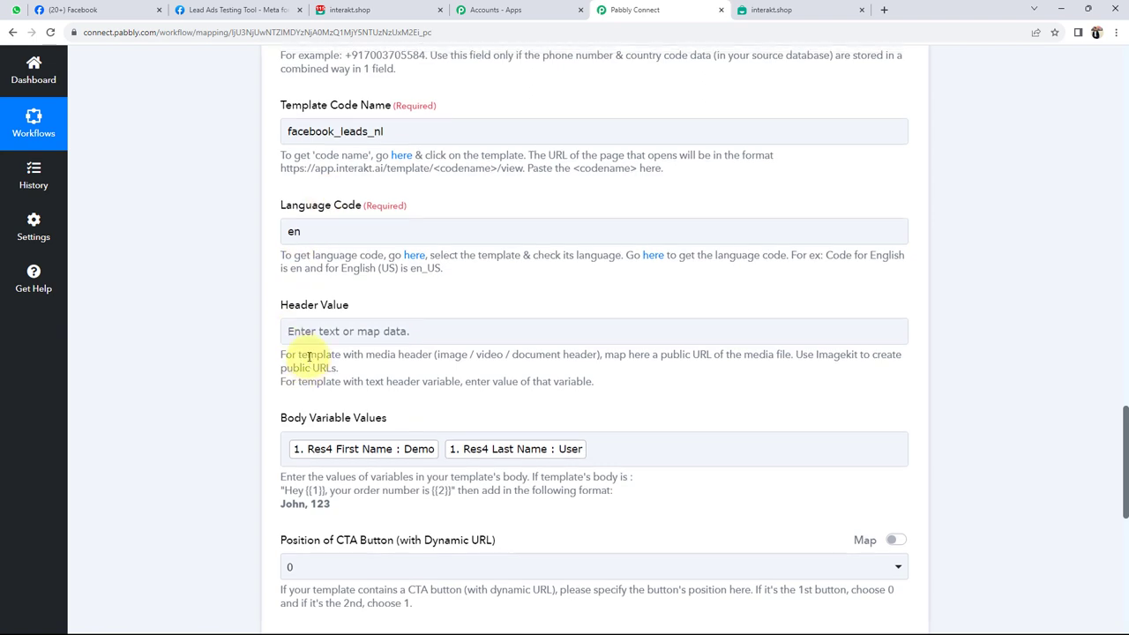
scroll(309, 357, "up", 3)
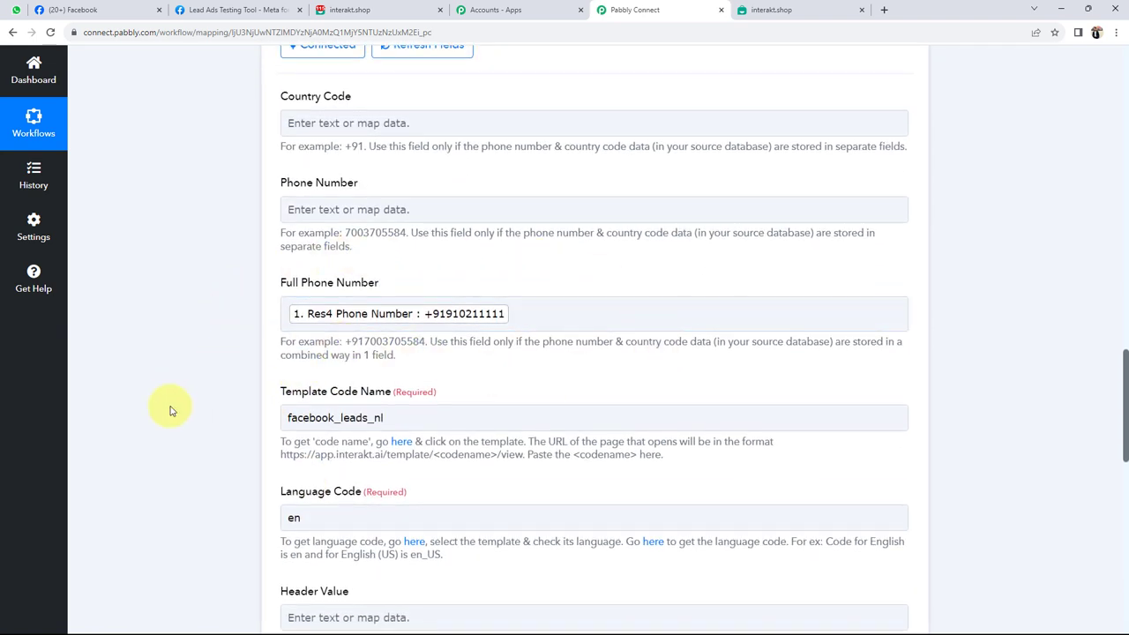
scroll(172, 423, "down", 5)
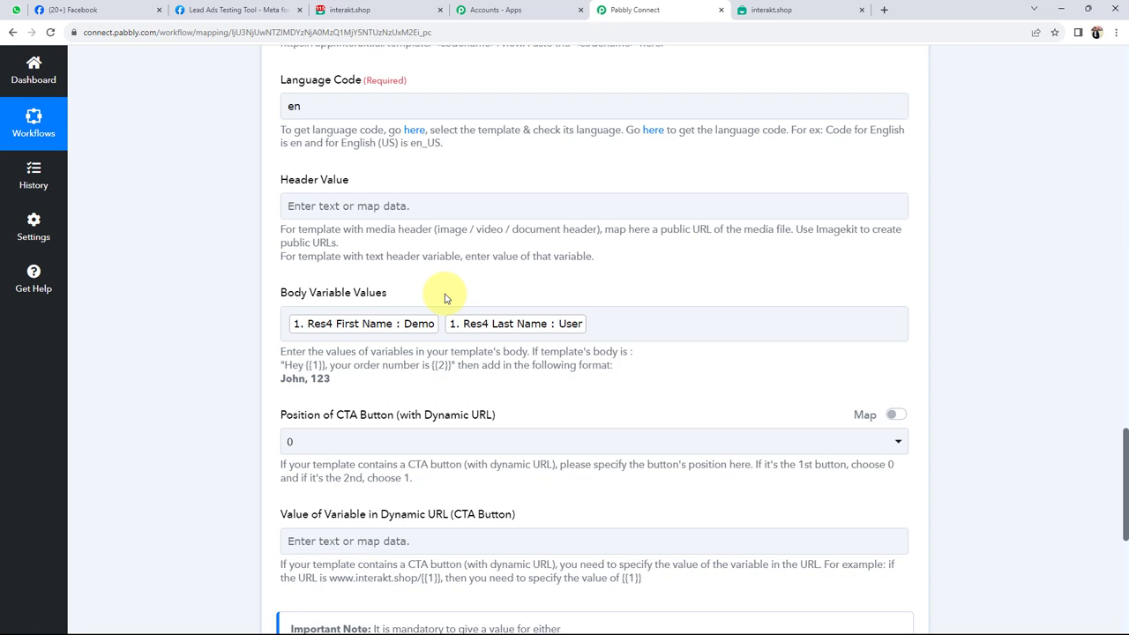
- Save the Interakt action with a test request and examine the Res2 Message value in the response
scroll(197, 357, "down", 3)
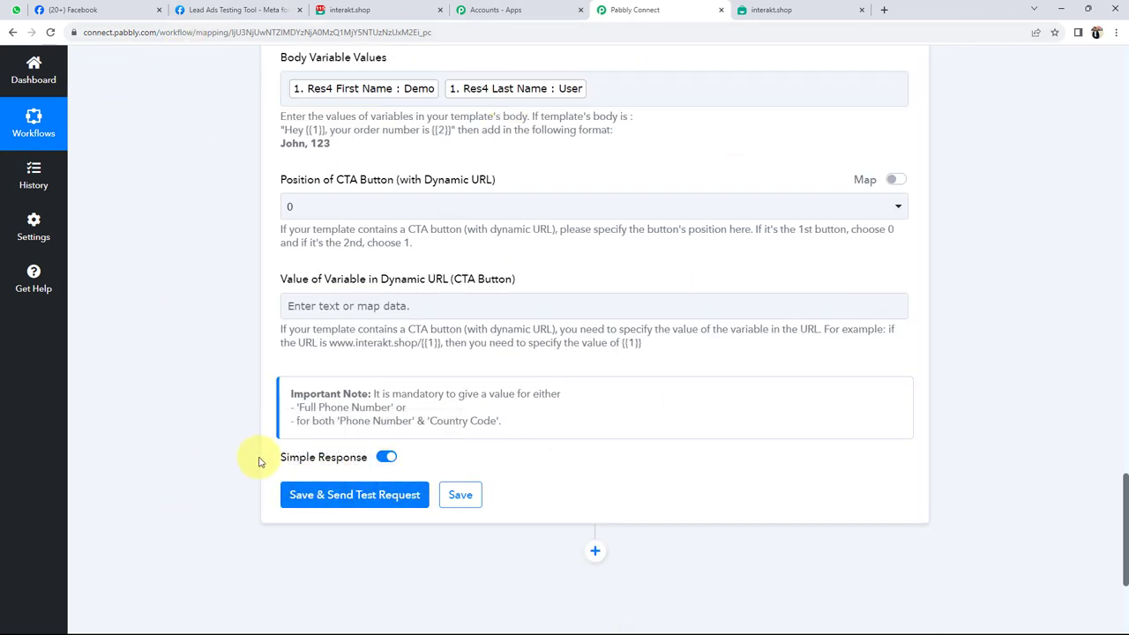
left_click(330, 505)
scroll(643, 433, "down", 4)
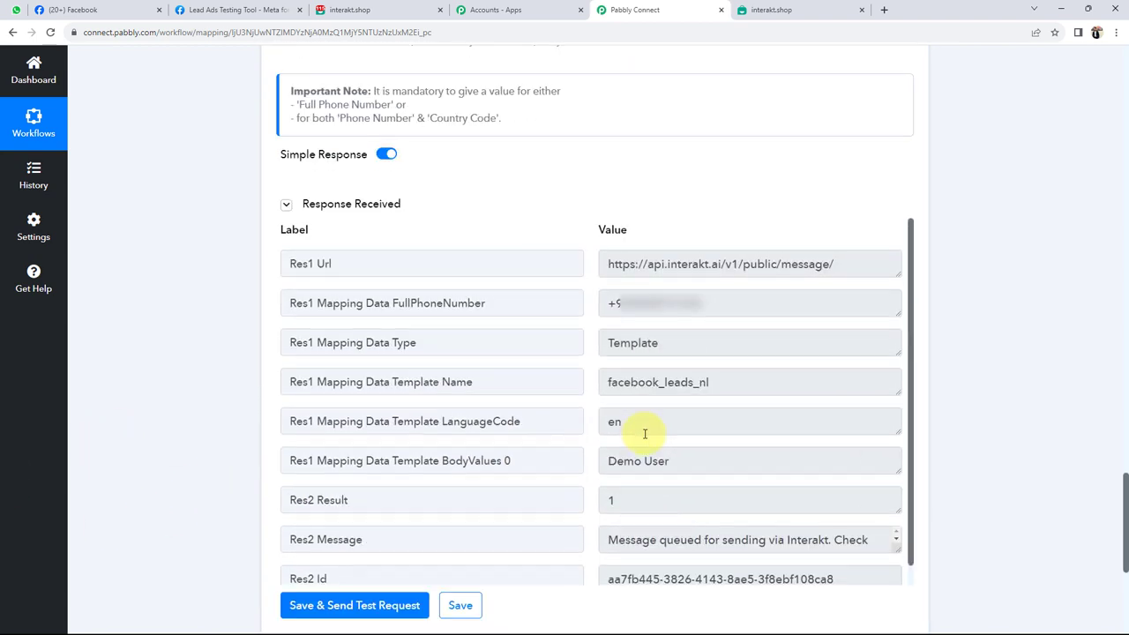
scroll(679, 466, "down", 2)
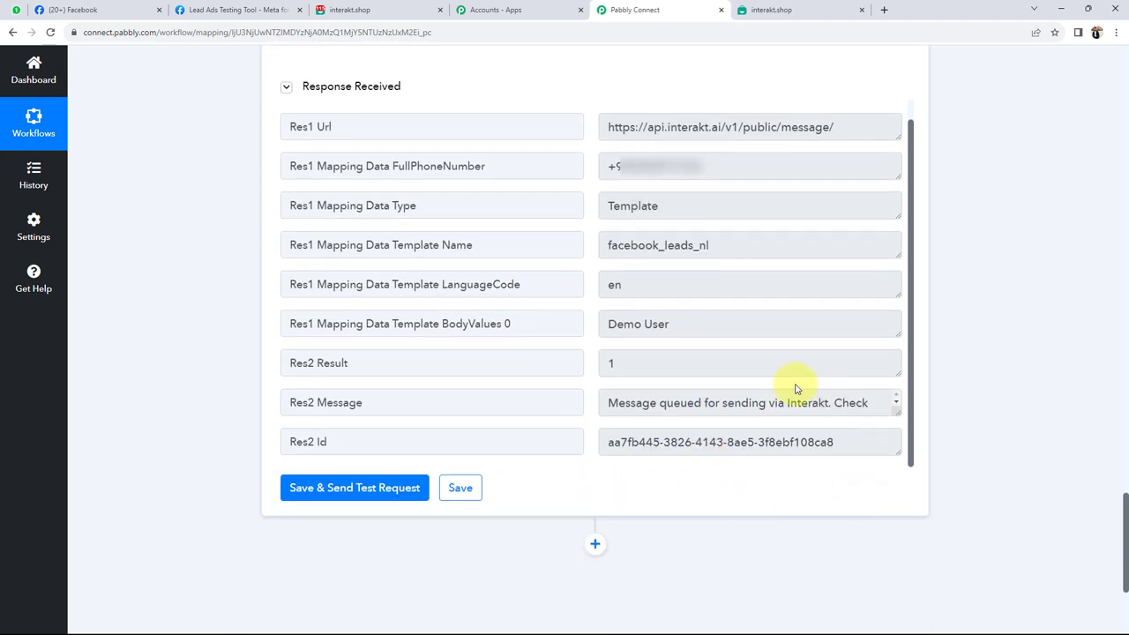
scroll(794, 386, "down", 1)
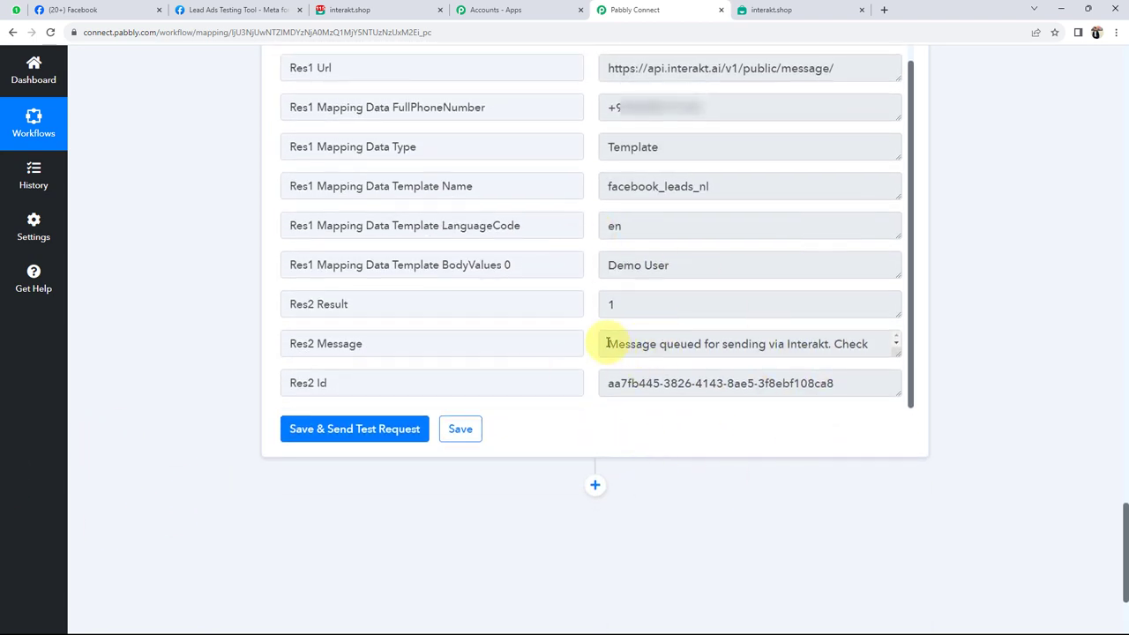
left_click_drag(606, 344, 774, 356)
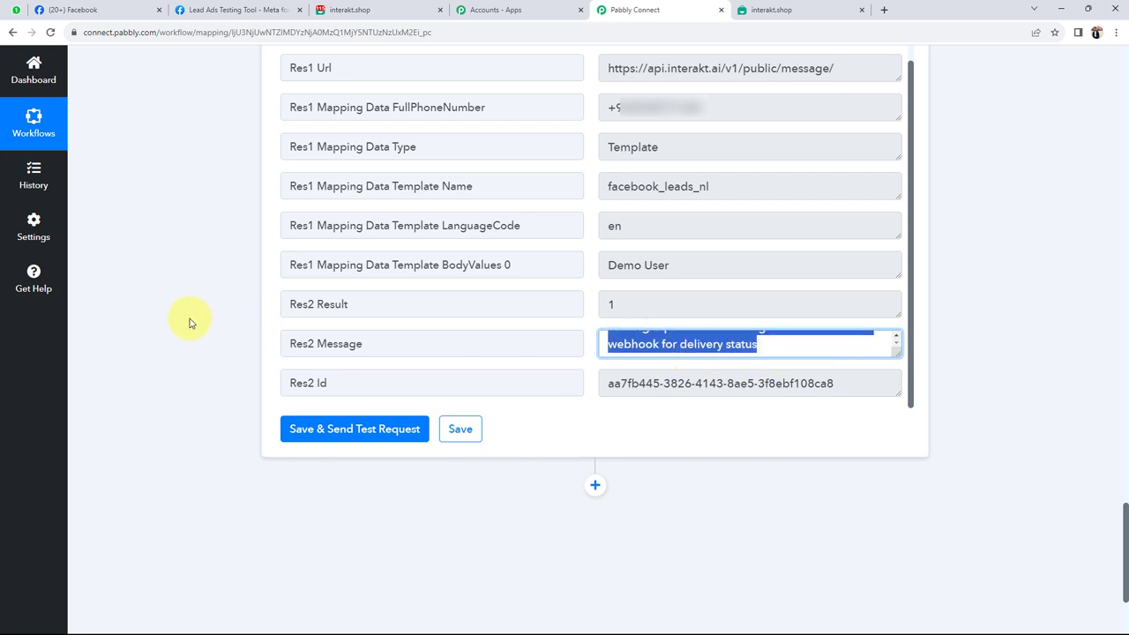
left_click(189, 323)
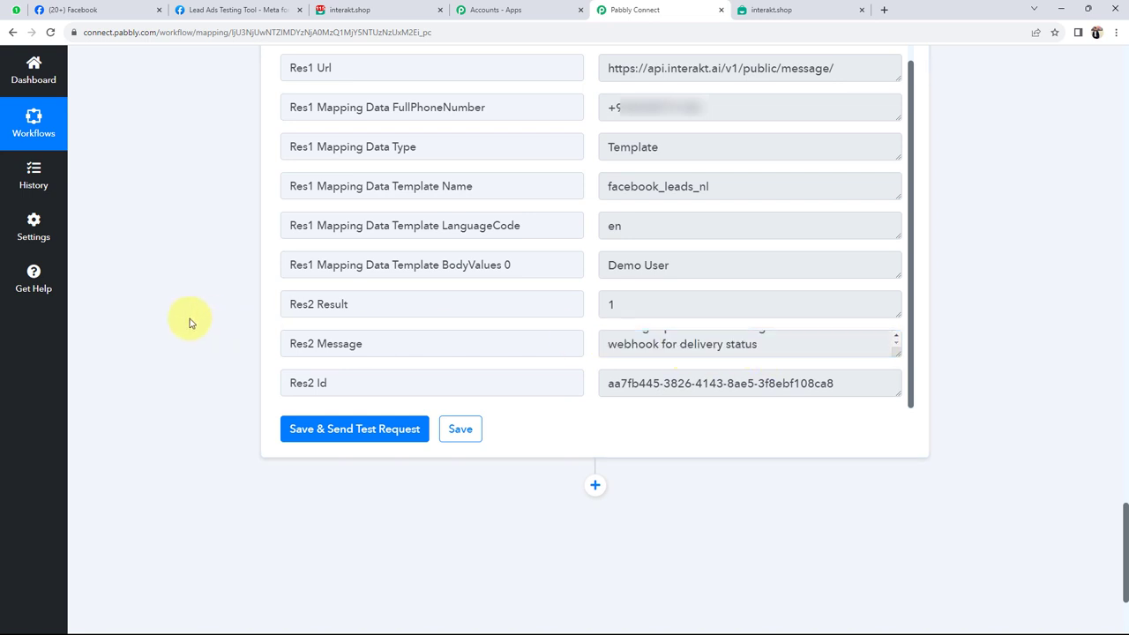
- Open the business chat in WhatsApp Web and compare the received message's name and signature with the Interakt template
left_click(16, 11)
left_click(156, 261)
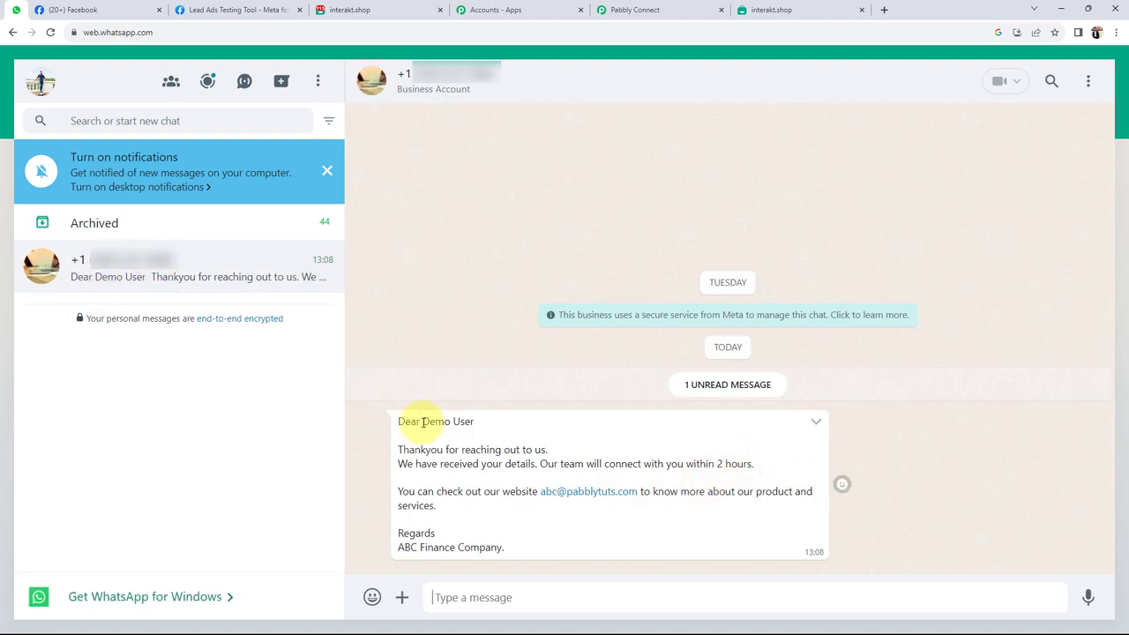
left_click_drag(422, 423, 485, 424)
left_click(772, 10)
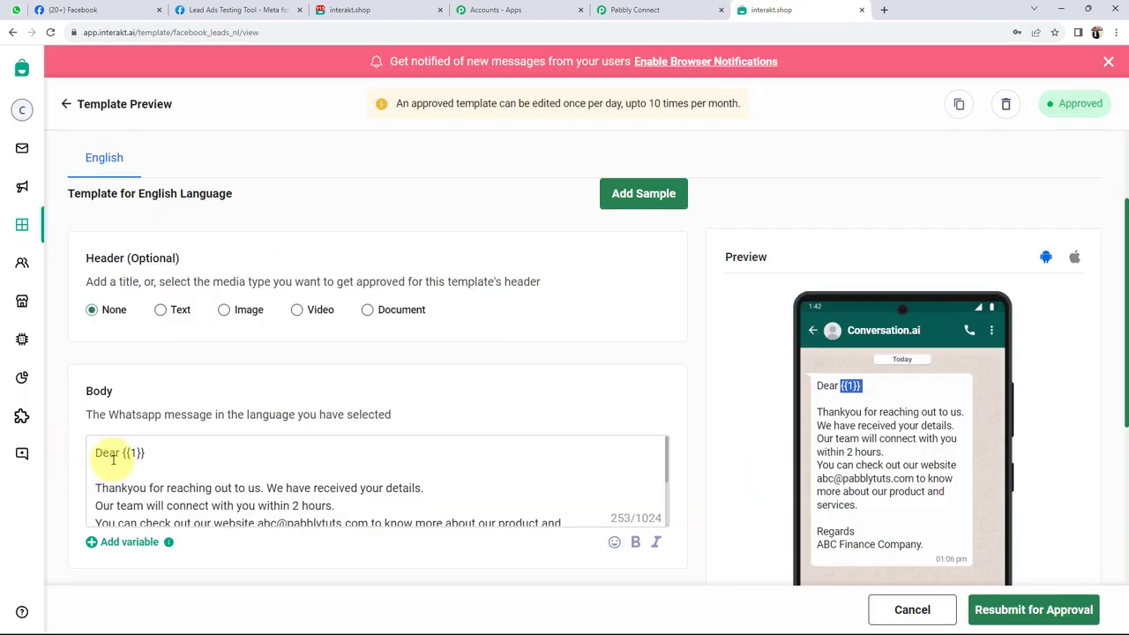
left_click(16, 10)
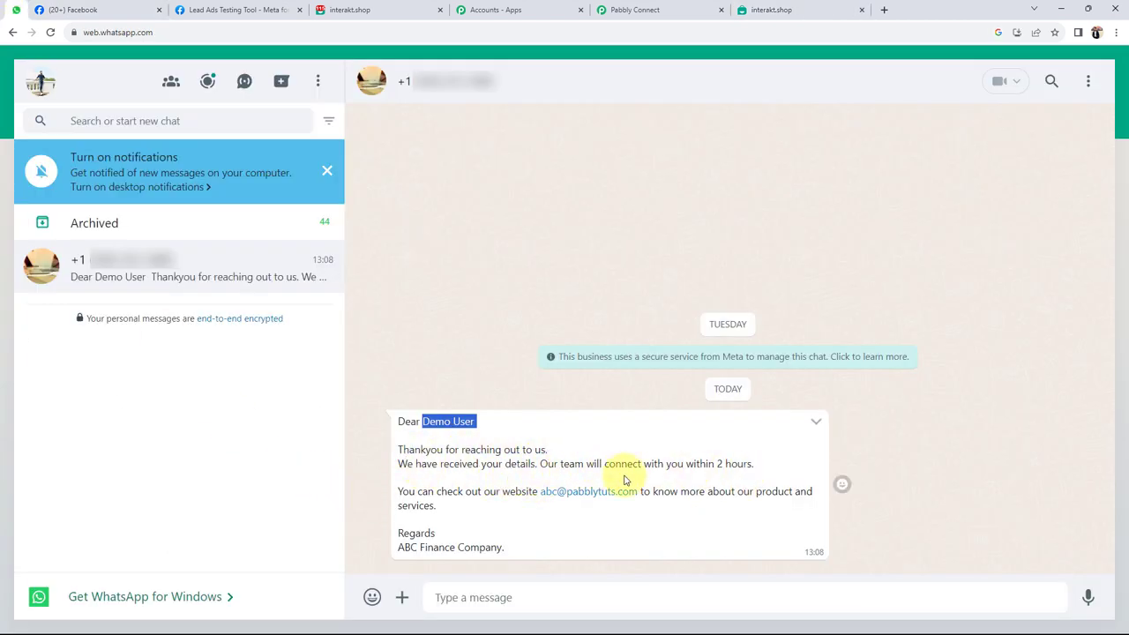
left_click_drag(402, 548, 517, 548)
left_click(534, 538)
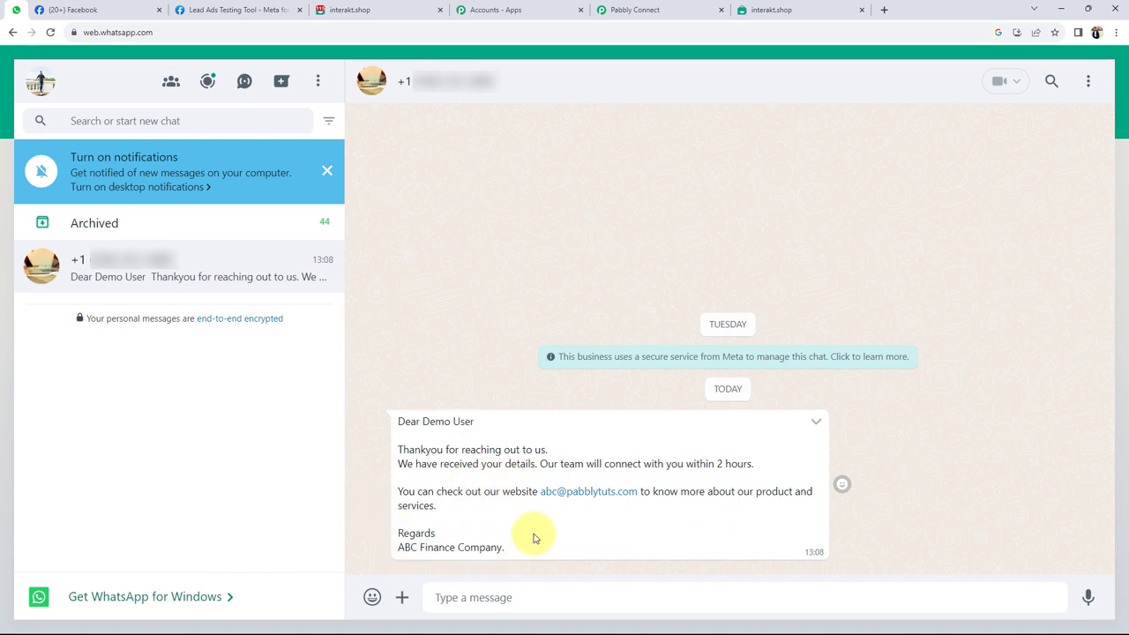
- Return to Pabbly Connect and collapse the Interakt action and the Facebook Lead Ads trigger in the workflow
left_click(649, 10)
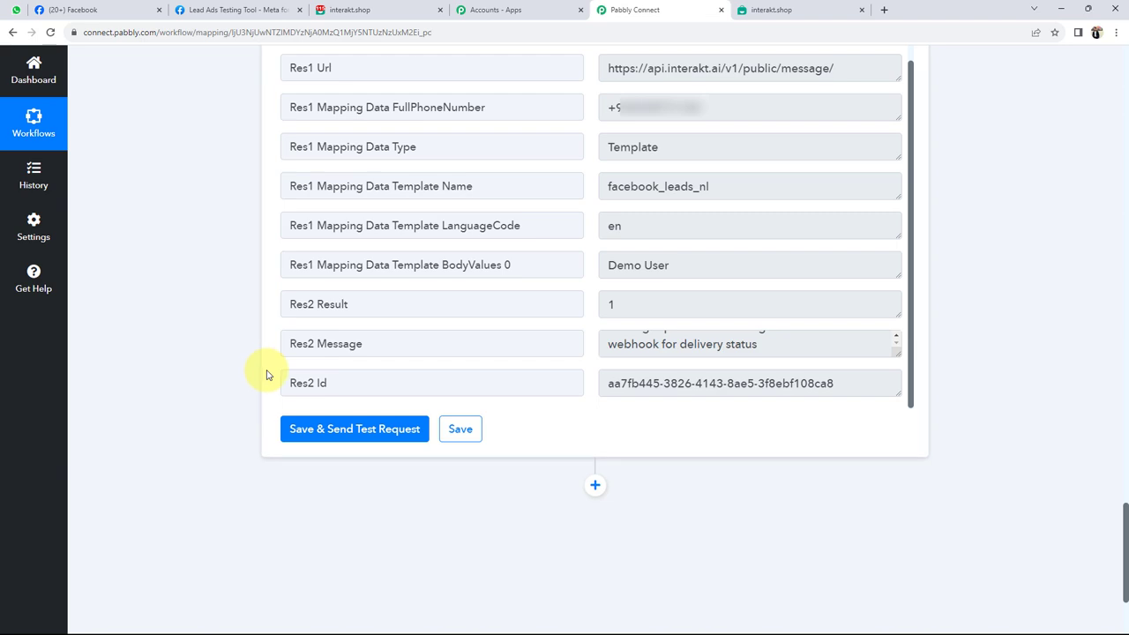
scroll(266, 375, "up", 15)
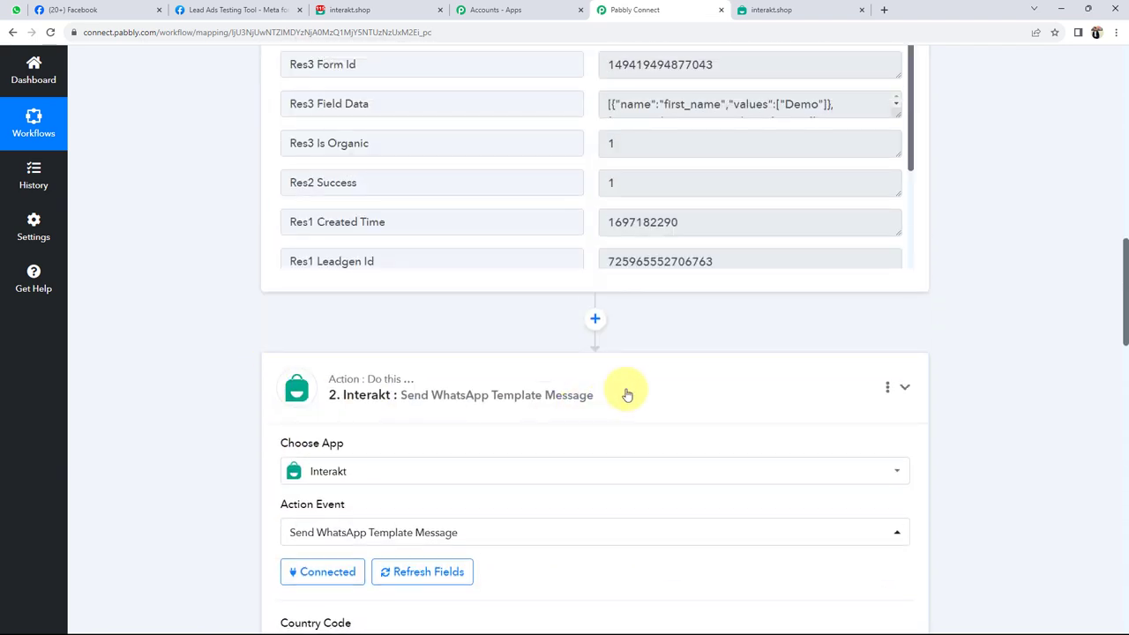
left_click(626, 394)
left_click(644, 310)
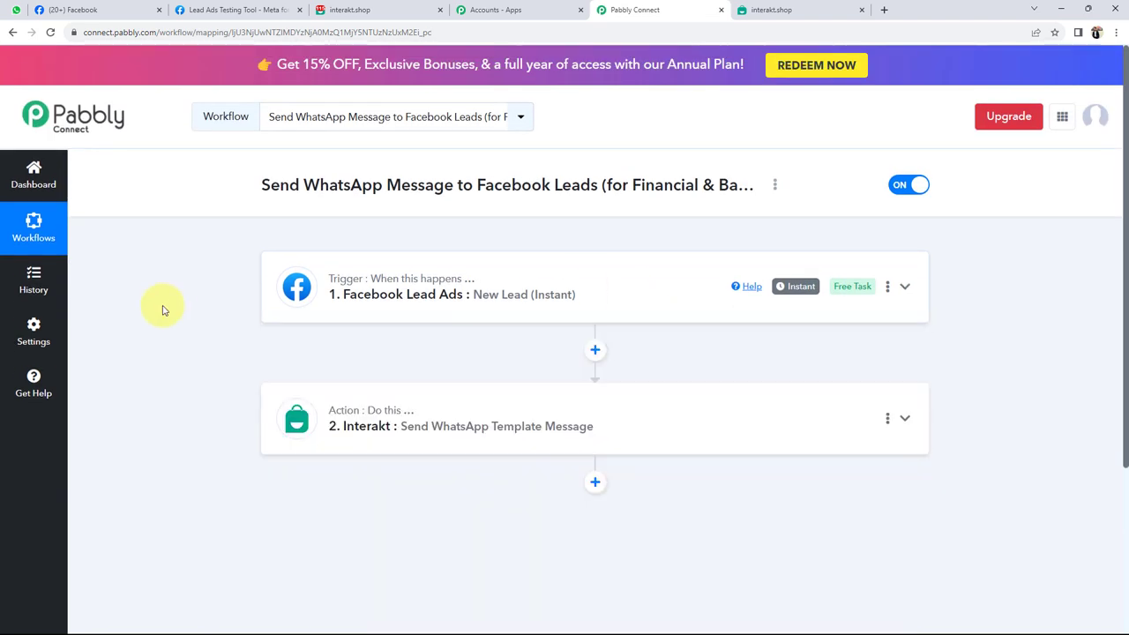